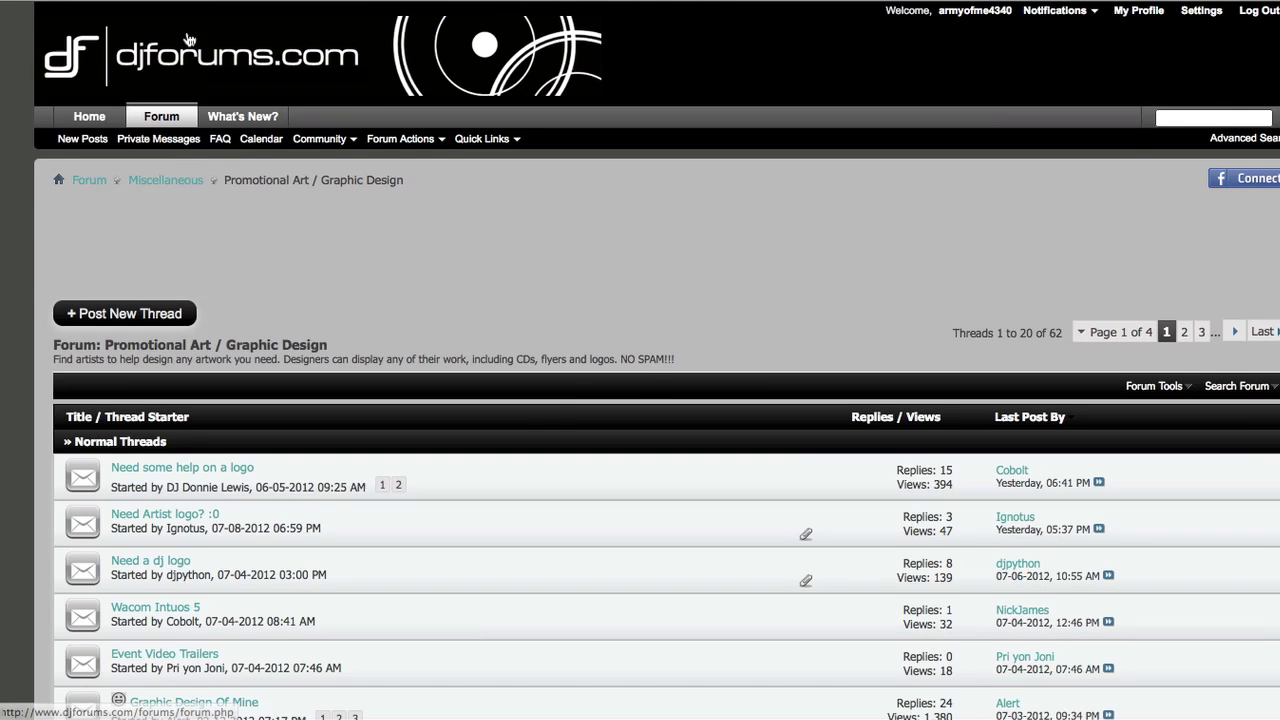
- Scroll down the Promotional Art / Graphic Design thread list and back up to the top
scroll(656, 400, down, 5)
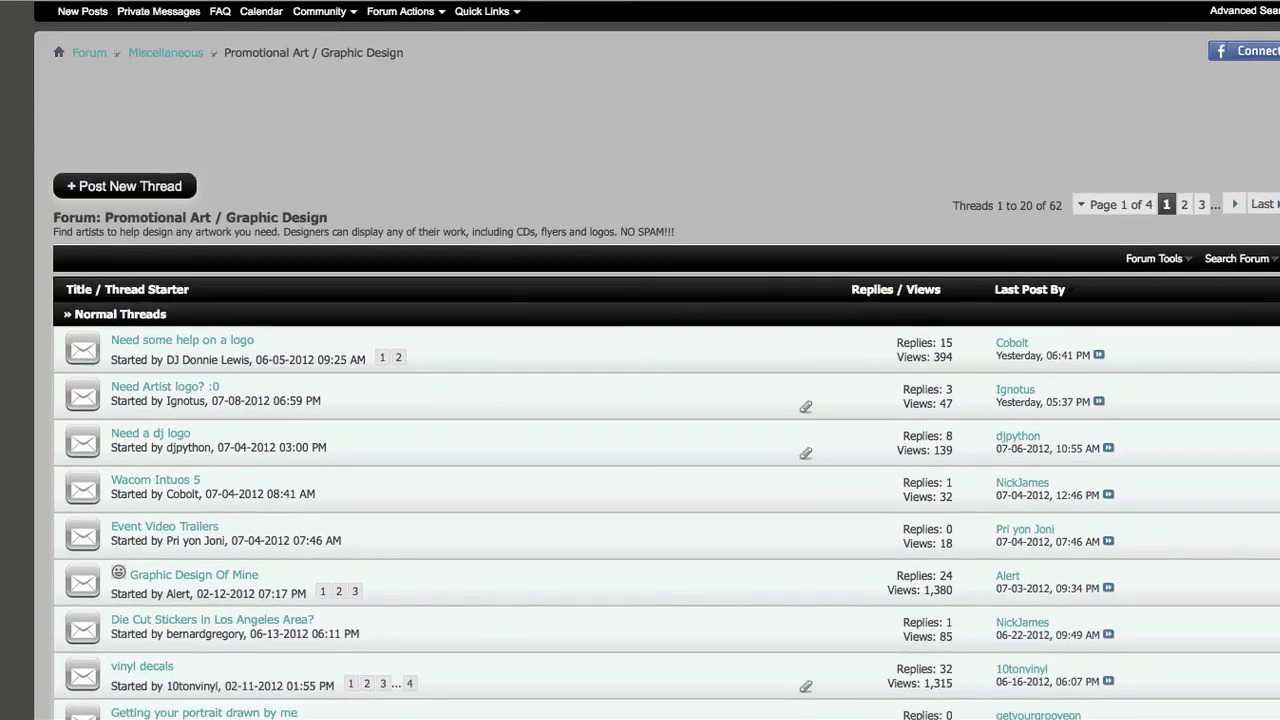
scroll(656, 400, down, 5)
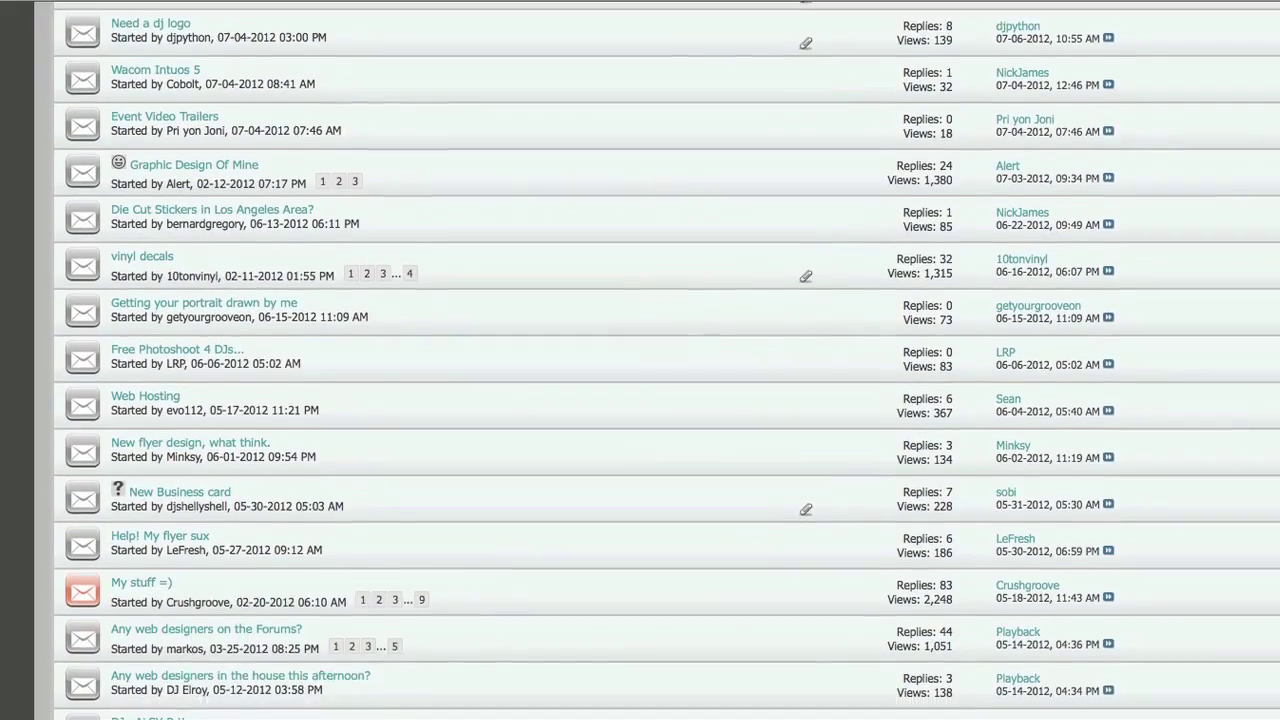
scroll(656, 400, down, 2)
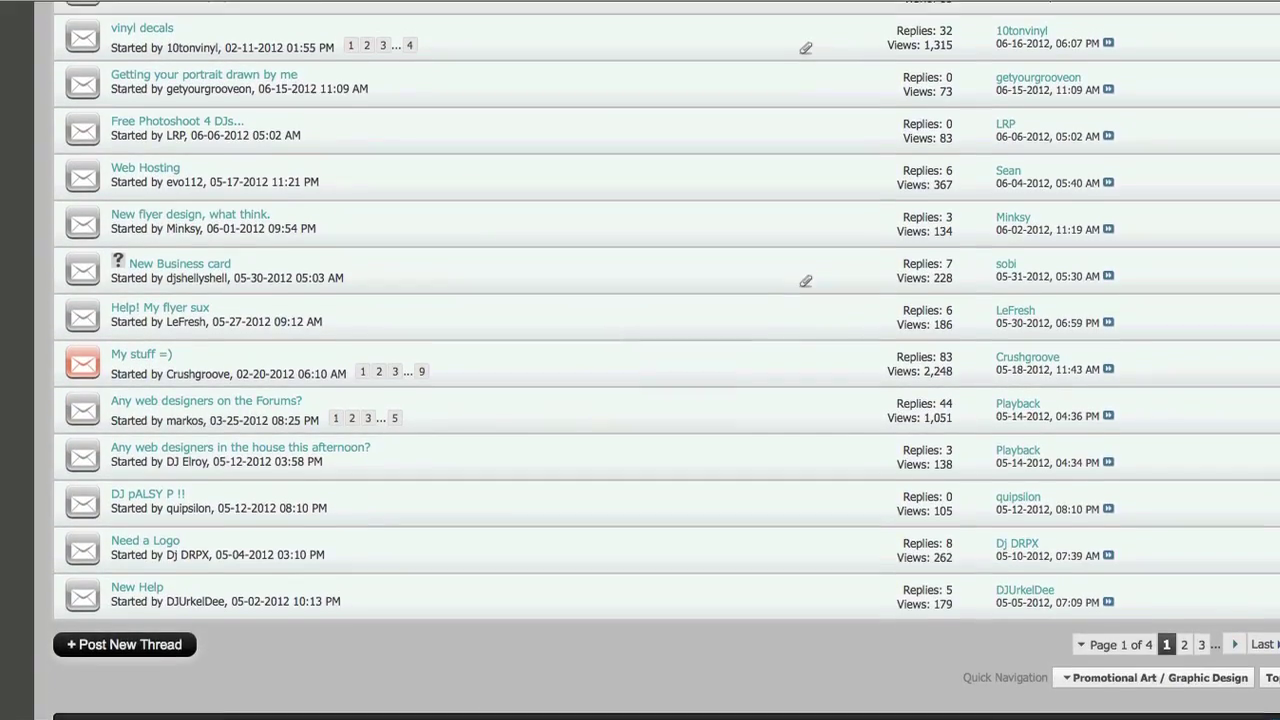
scroll(665, 360, up, 1)
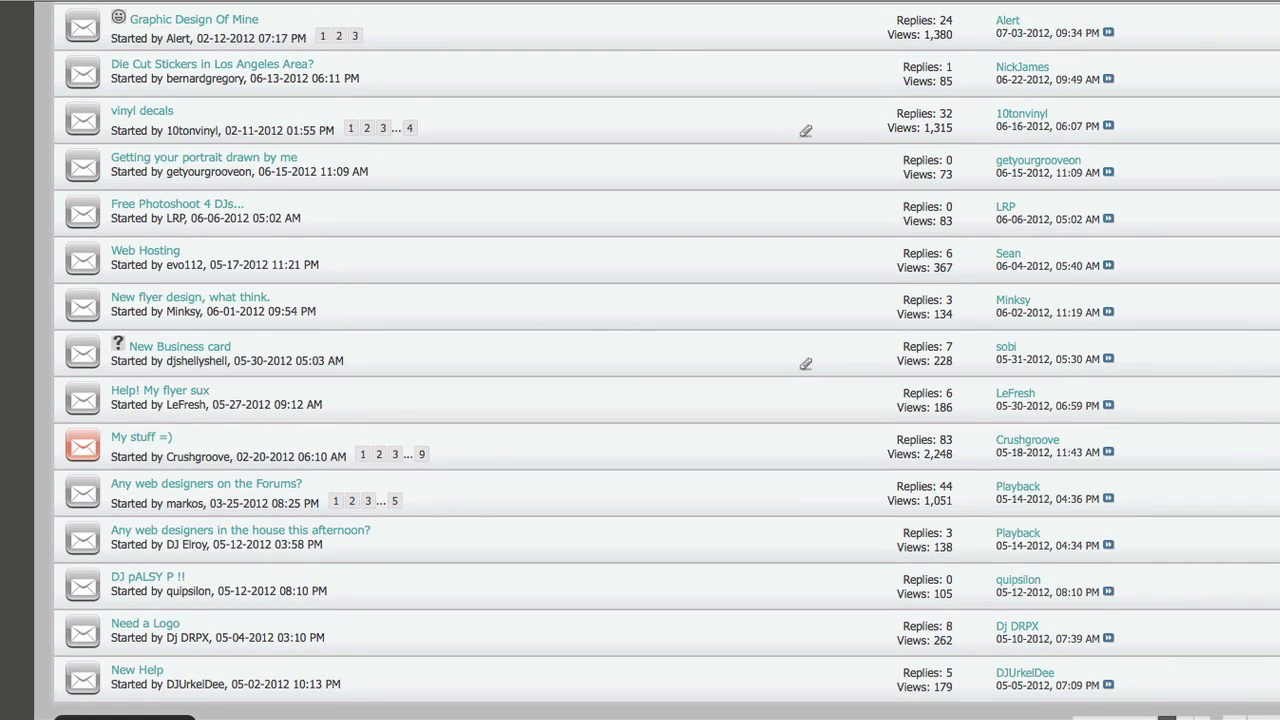
scroll(640, 360, up, 5)
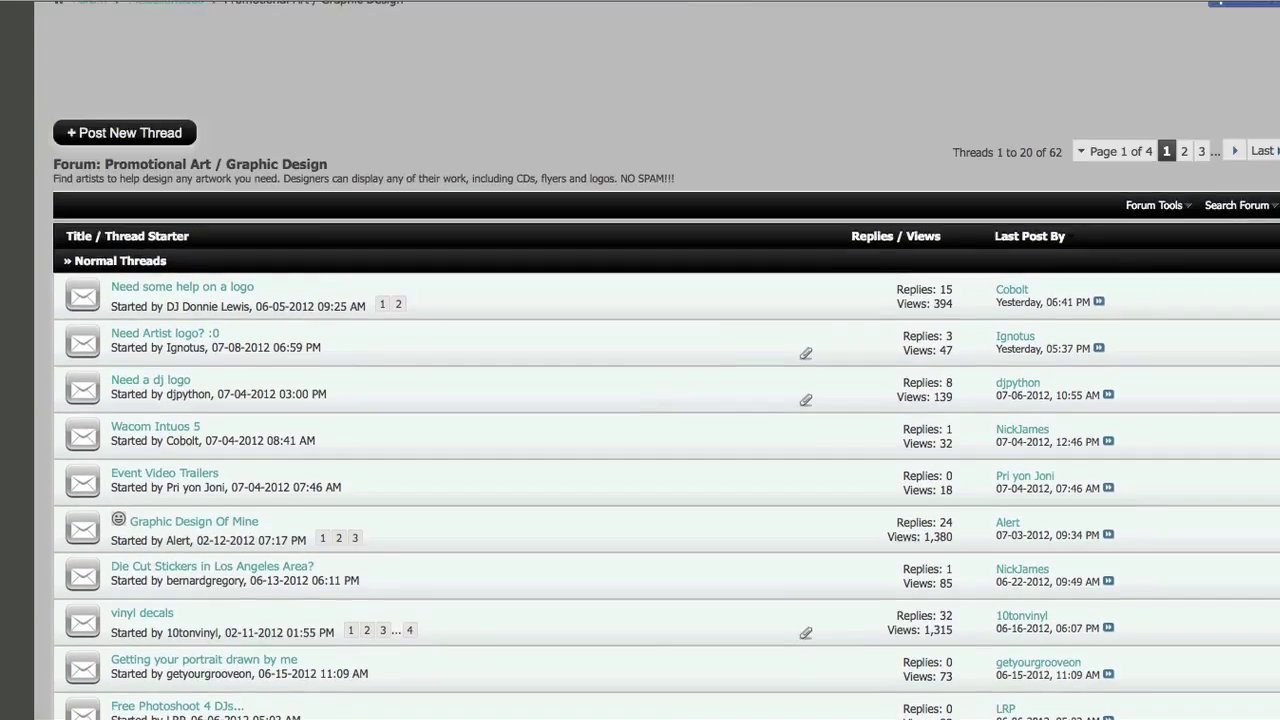
scroll(640, 360, up, 2)
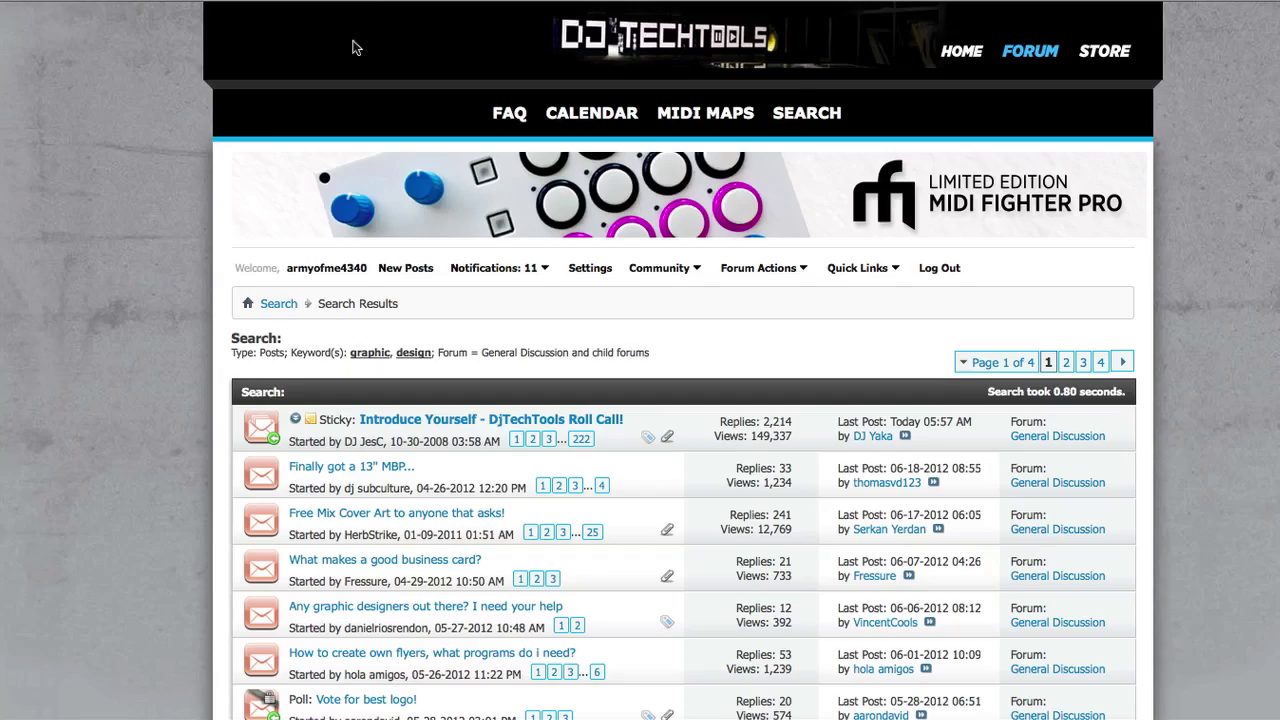
scroll(683, 470, down, 4)
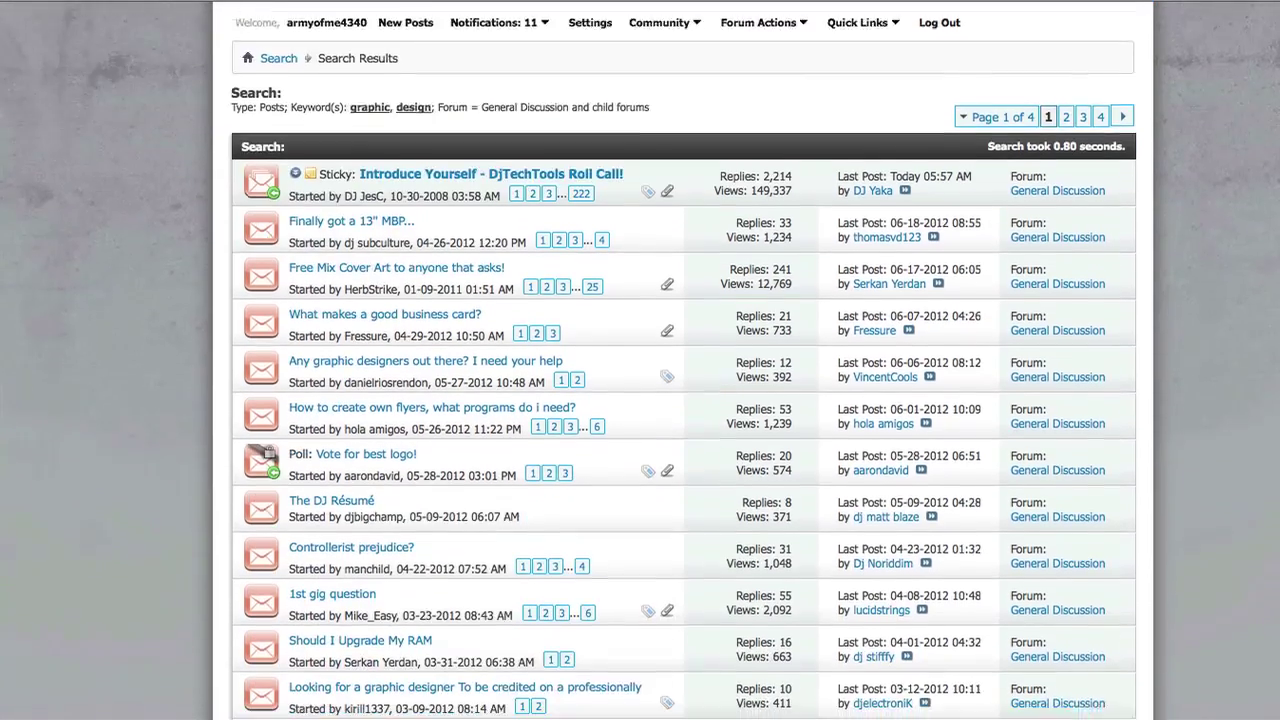
scroll(683, 380, down, 1)
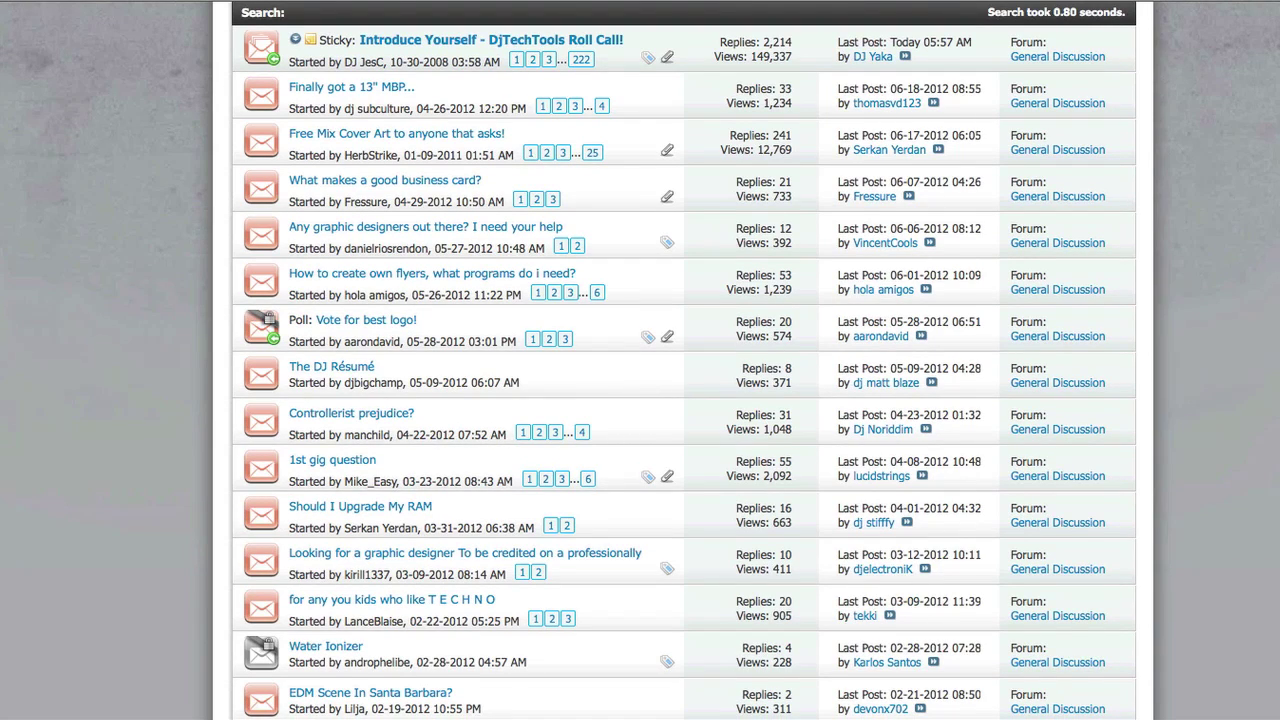
scroll(683, 380, down, 1)
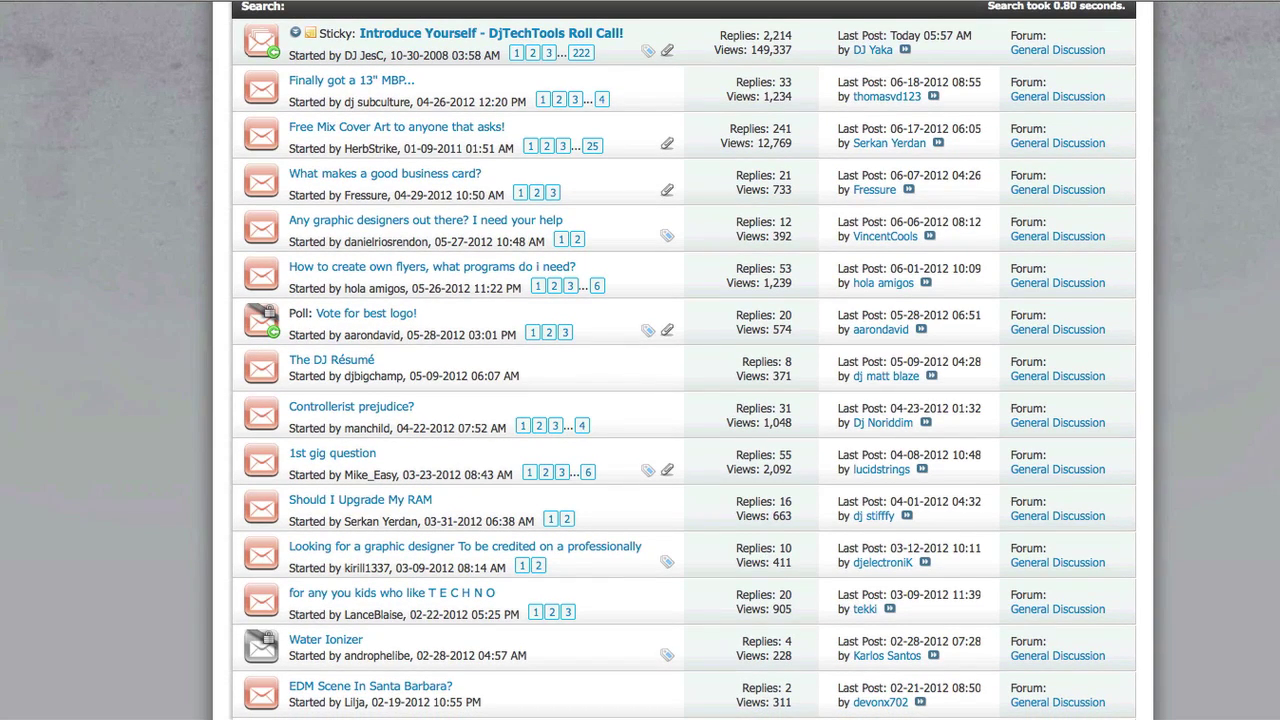
scroll(683, 380, down, 1)
scroll(683, 380, down, 2)
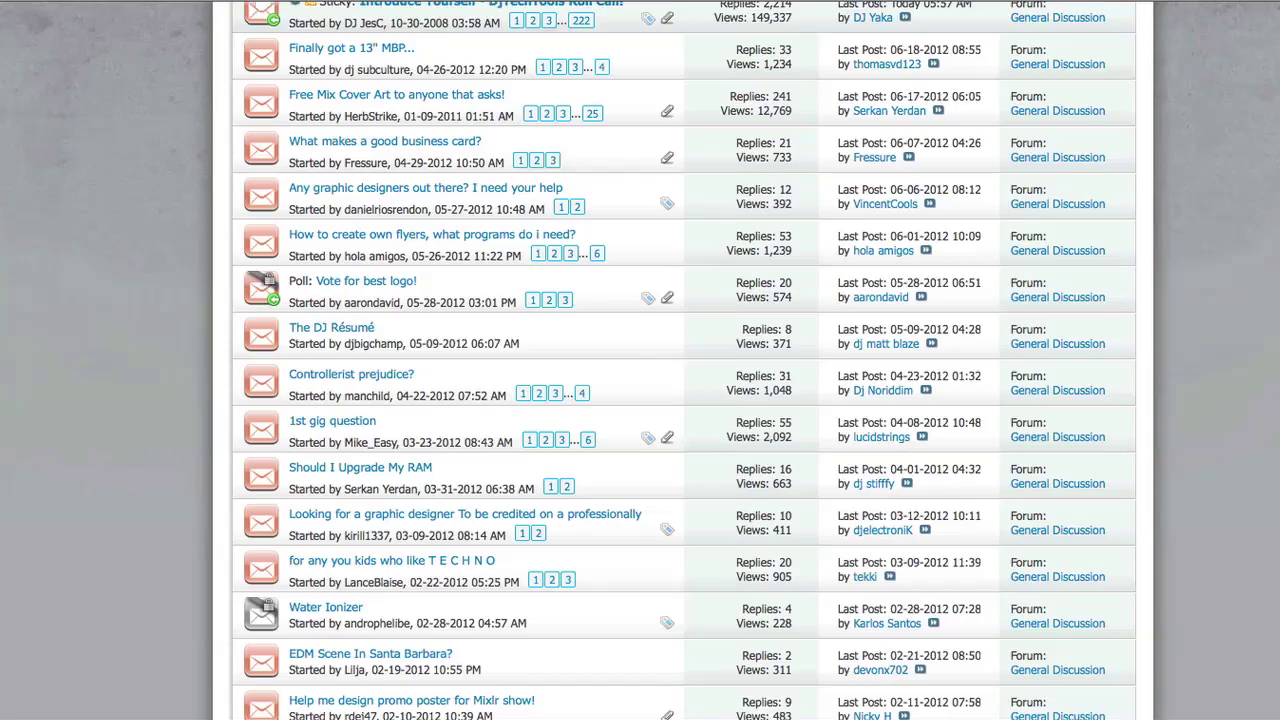
scroll(683, 380, down, 1)
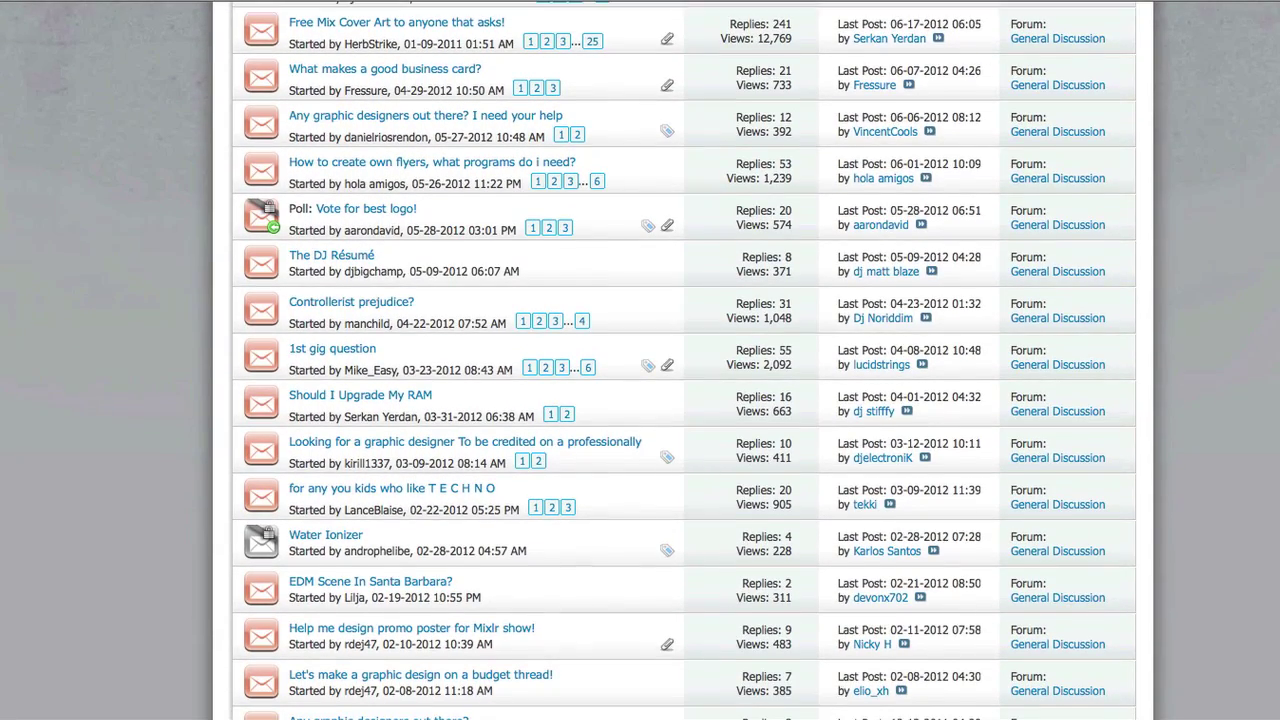
scroll(683, 380, down, 2)
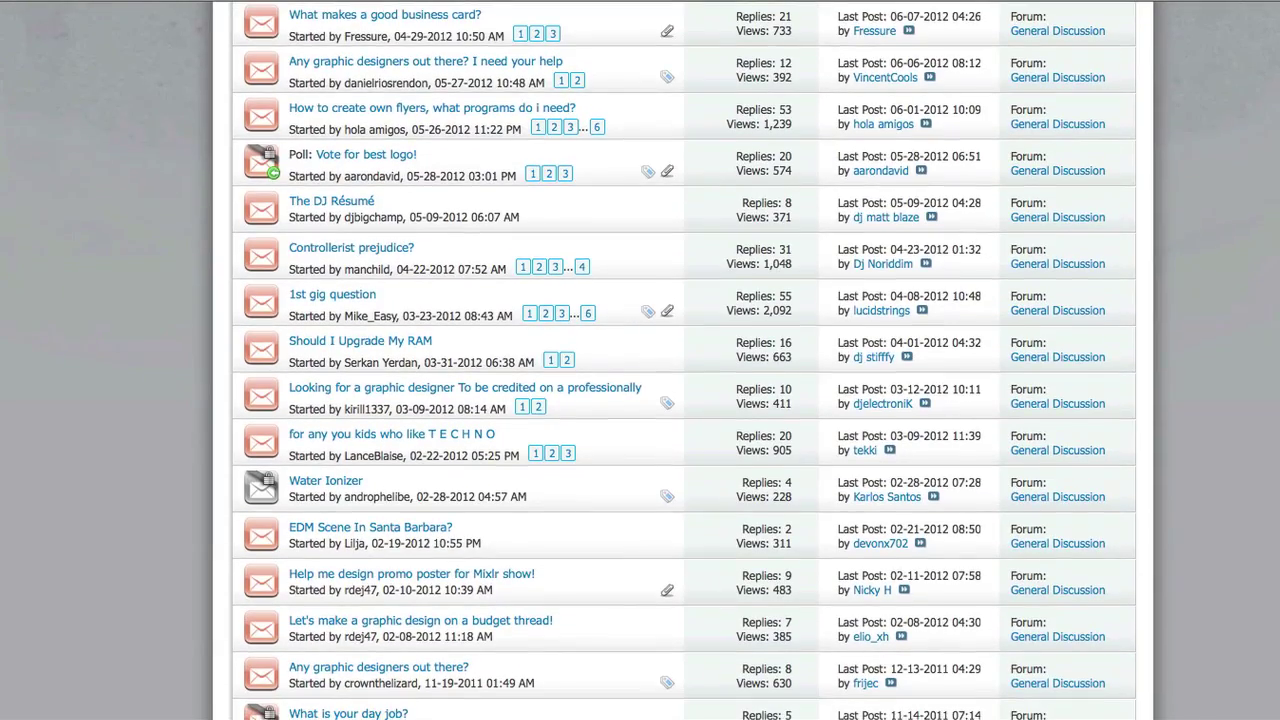
scroll(683, 380, down, 2)
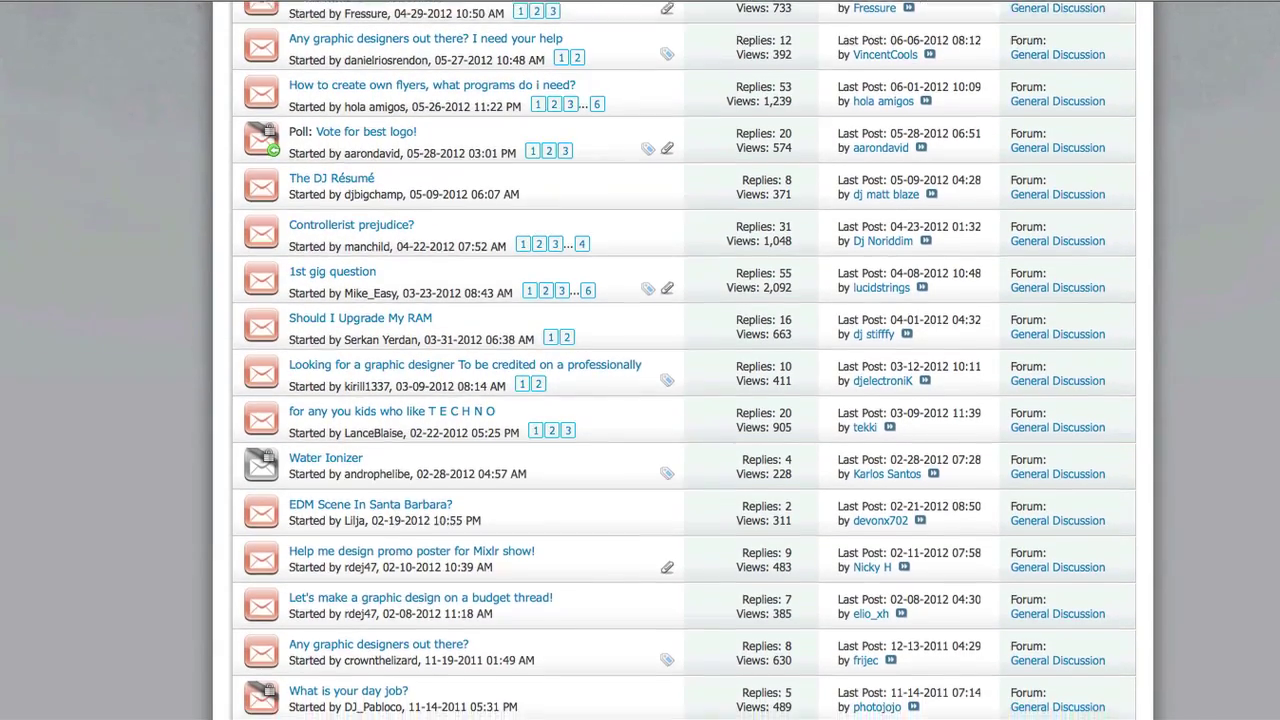
scroll(488, 318, down, 3)
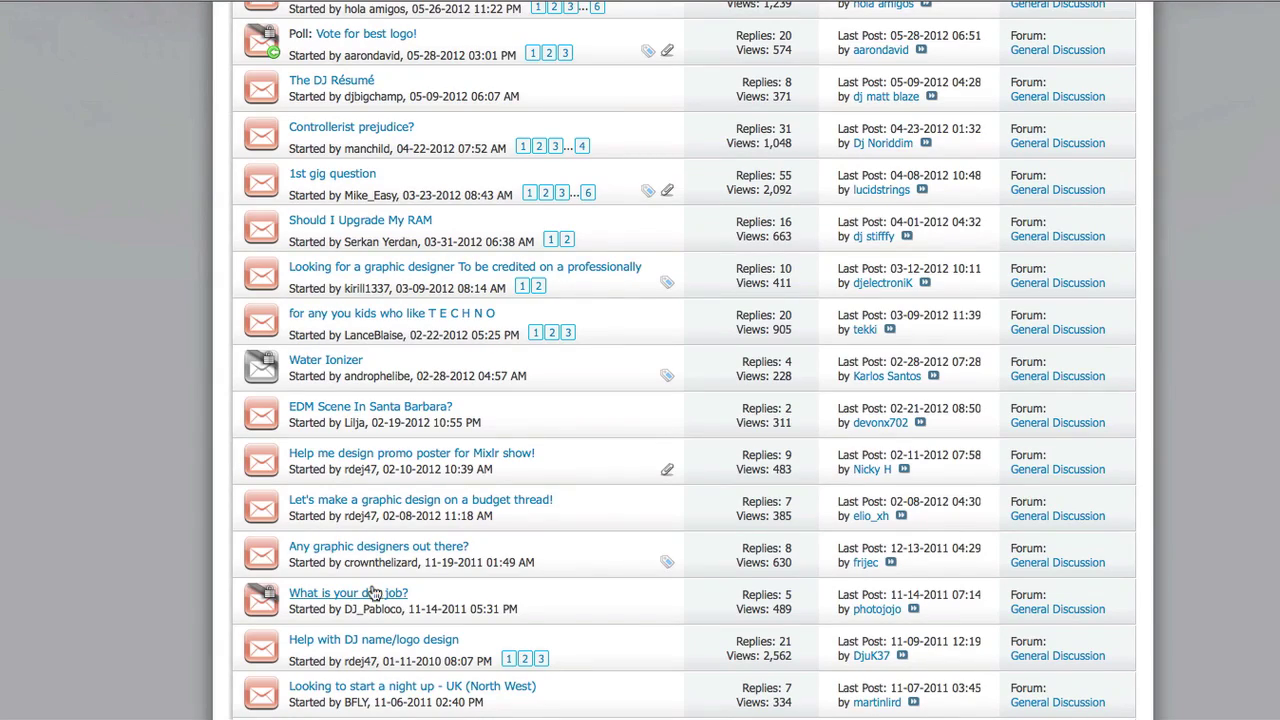
scroll(683, 360, up, 7)
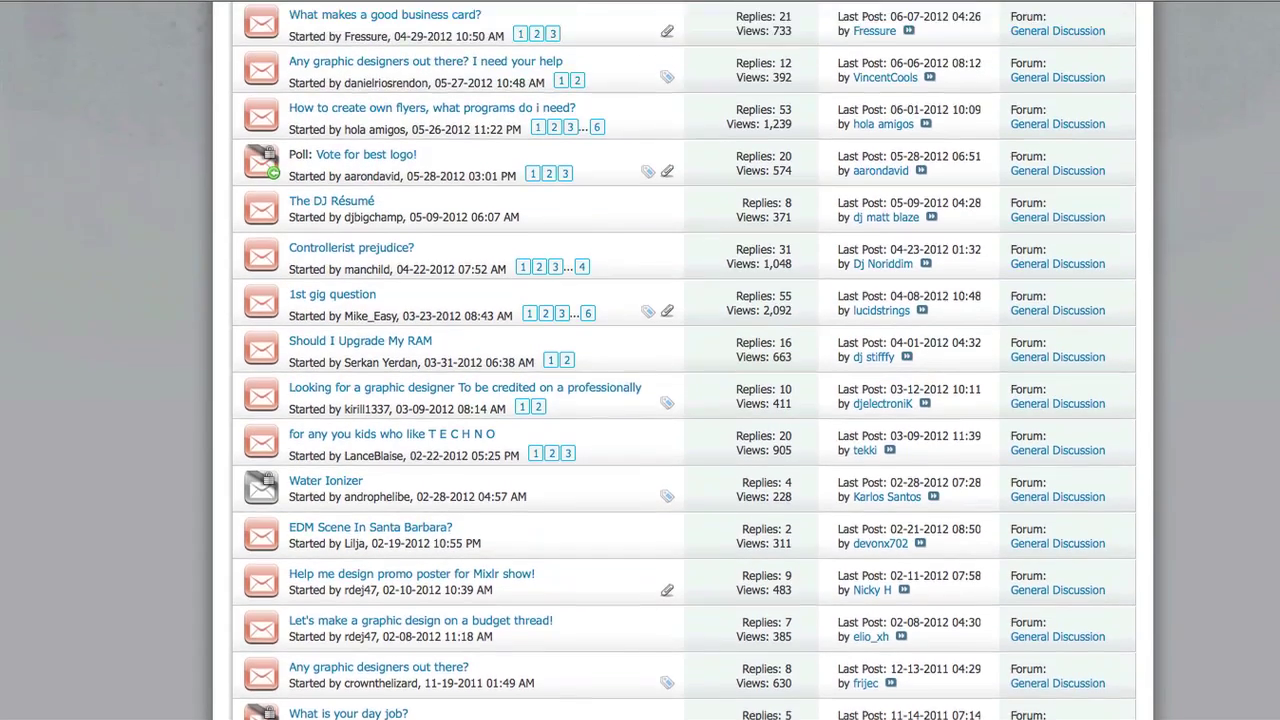
scroll(683, 360, up, 18)
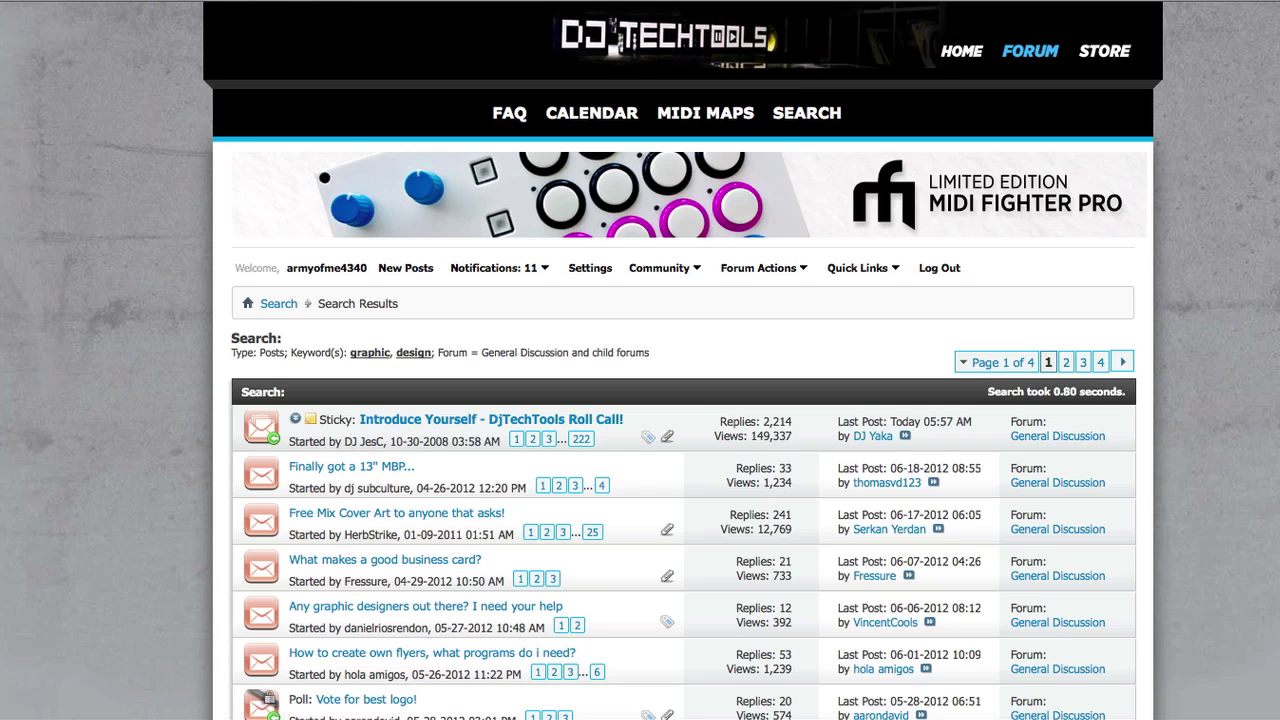
- Scroll down through the DJ TechTools graphic design search results, then back toward the top
scroll(640, 400, down, 1)
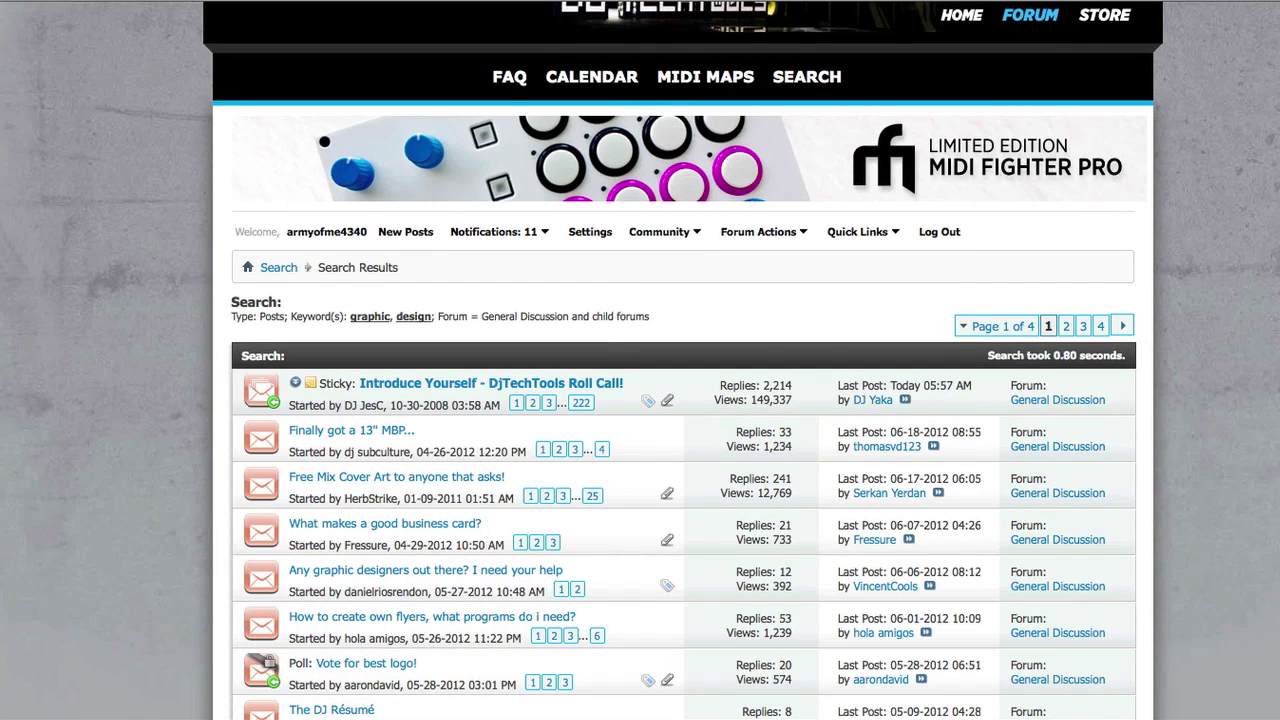
scroll(640, 400, down, 1)
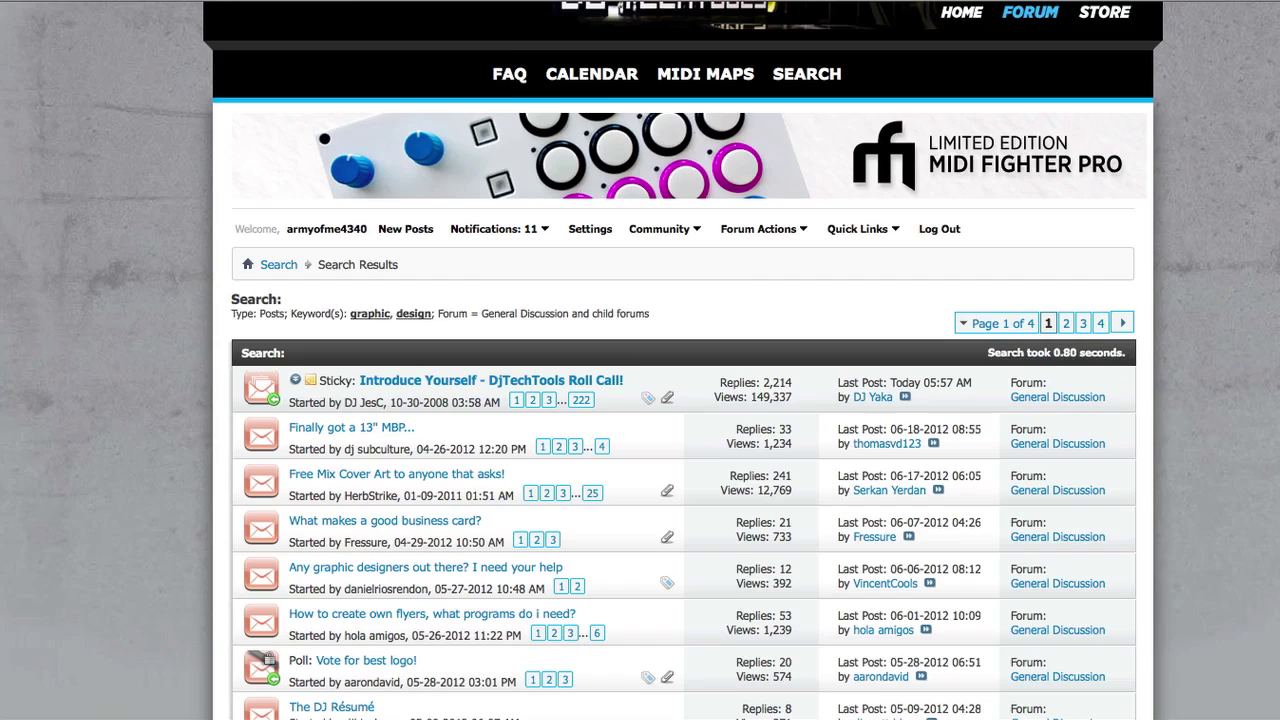
scroll(640, 400, down, 1)
scroll(640, 400, up, 2)
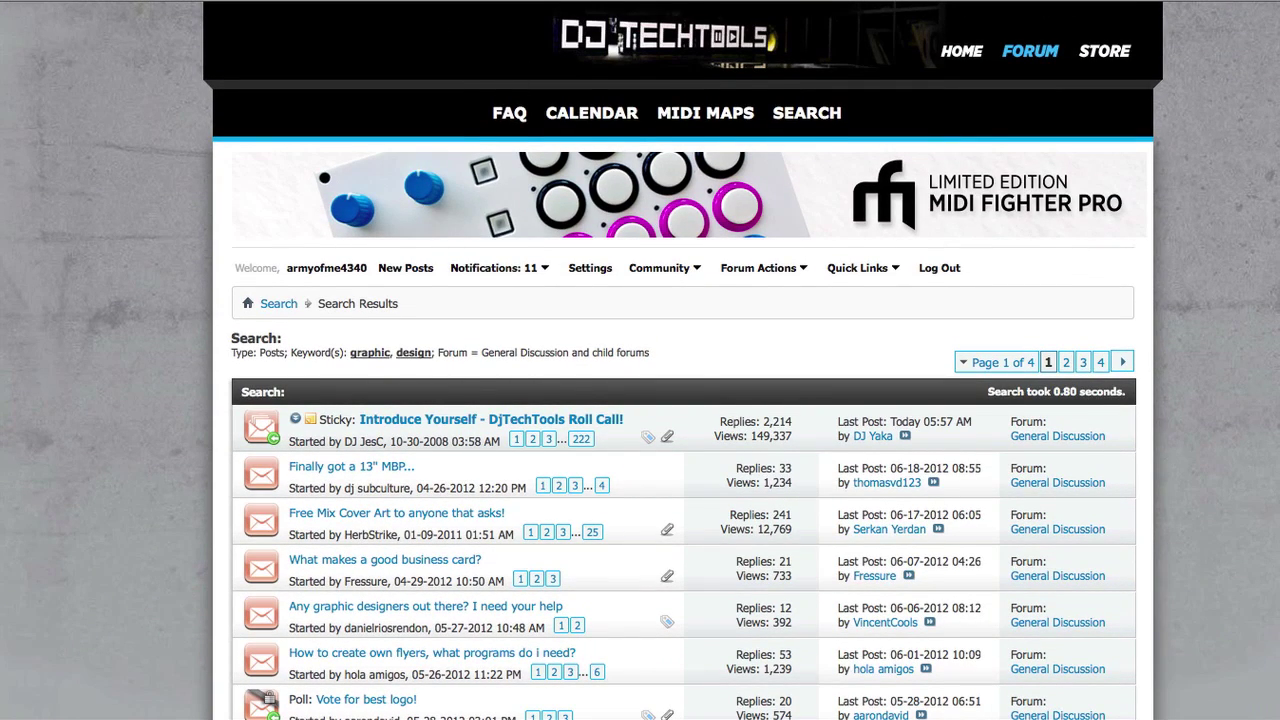
scroll(640, 400, down, 1)
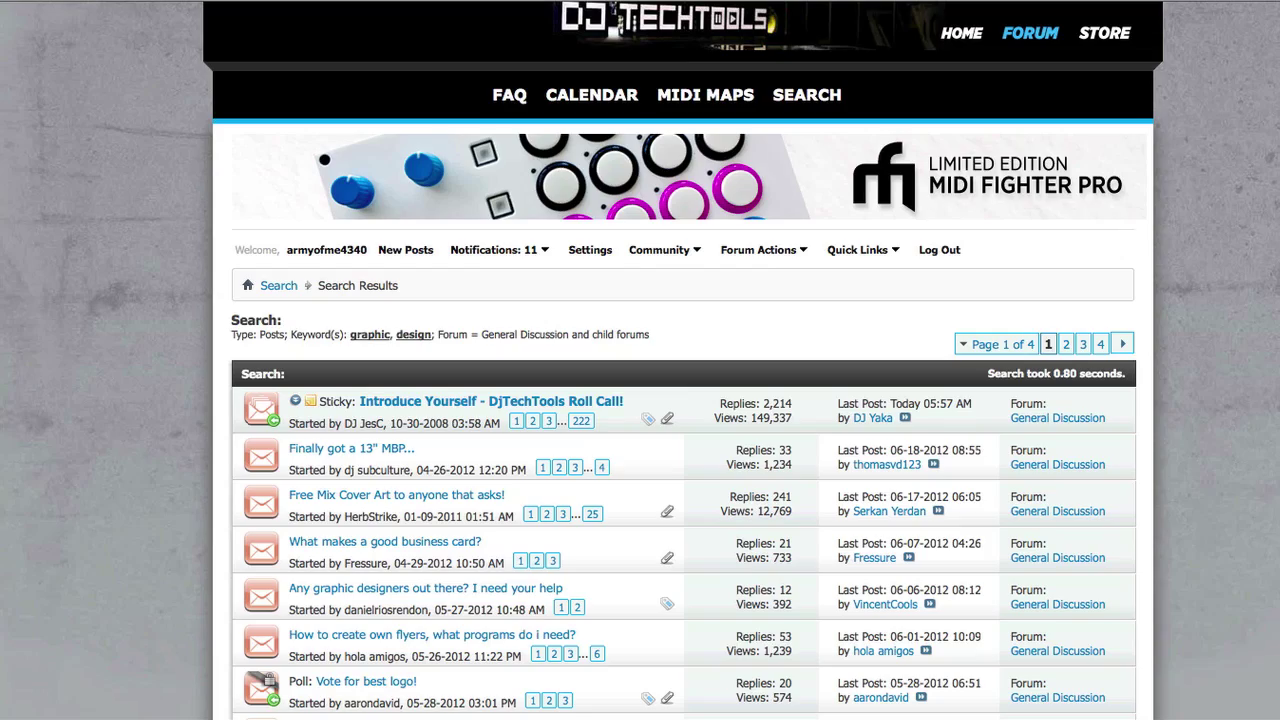
scroll(640, 400, down, 5)
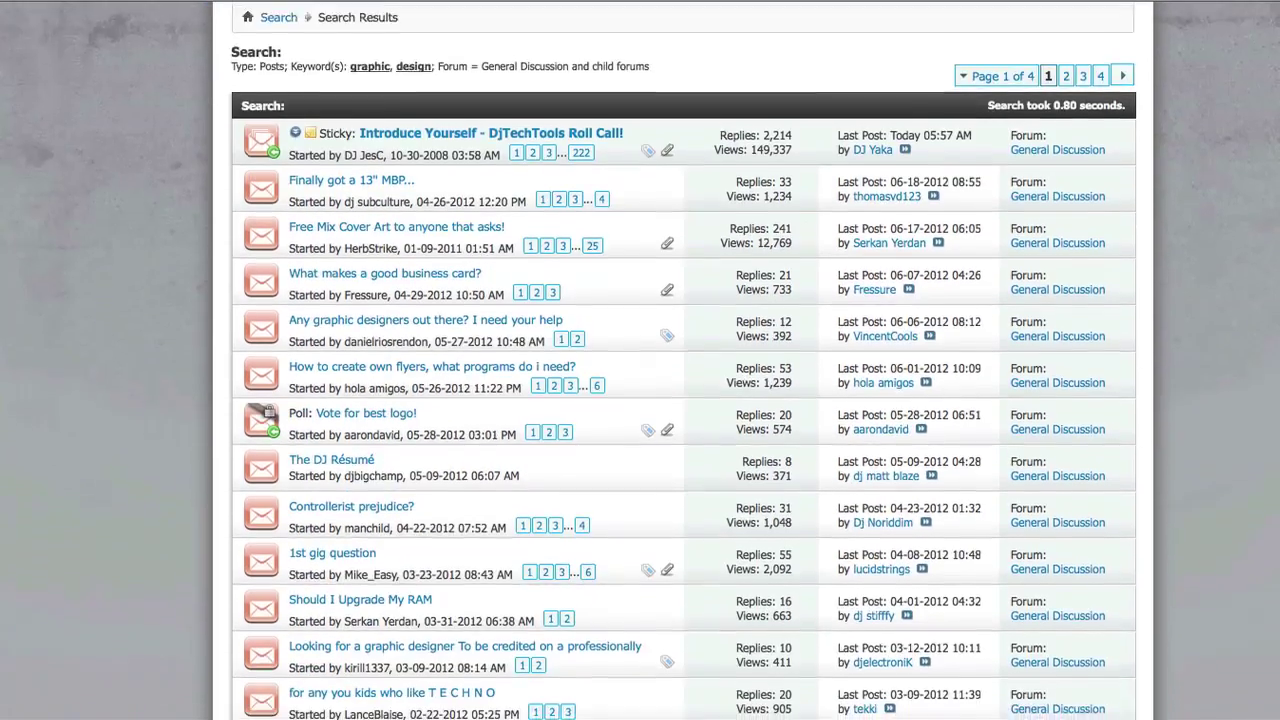
scroll(640, 400, down, 1)
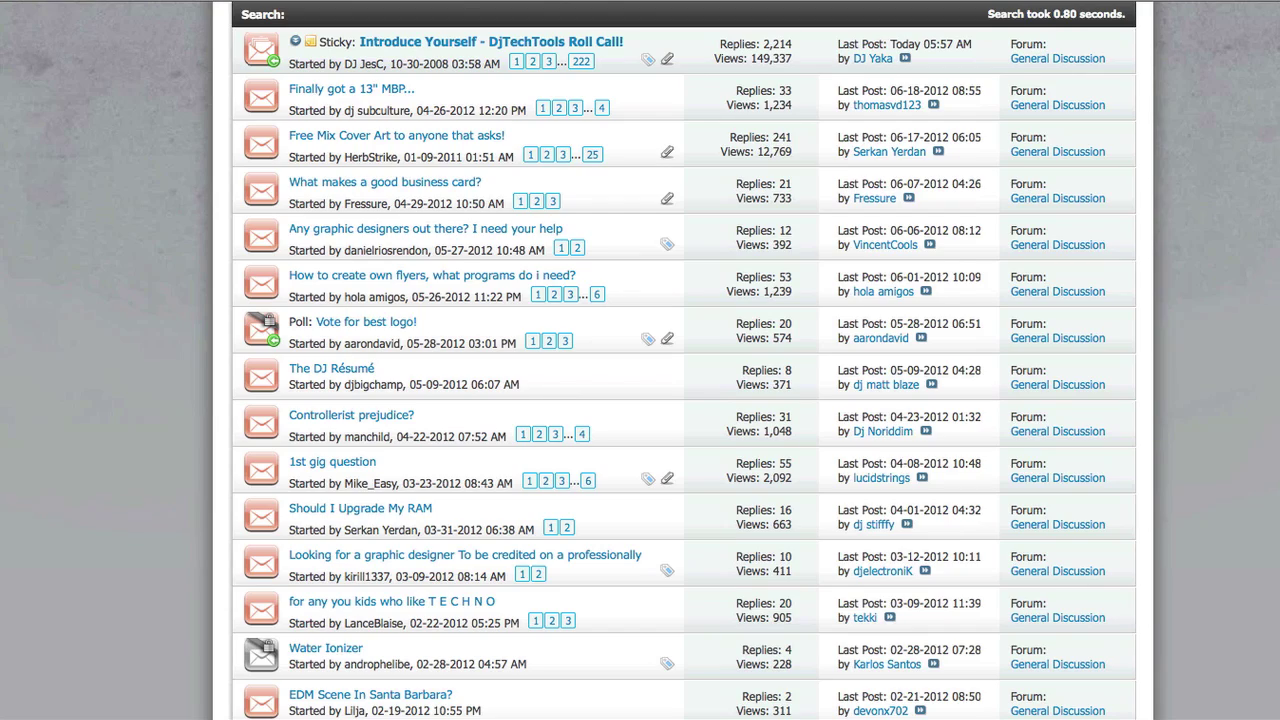
scroll(640, 400, down, 2)
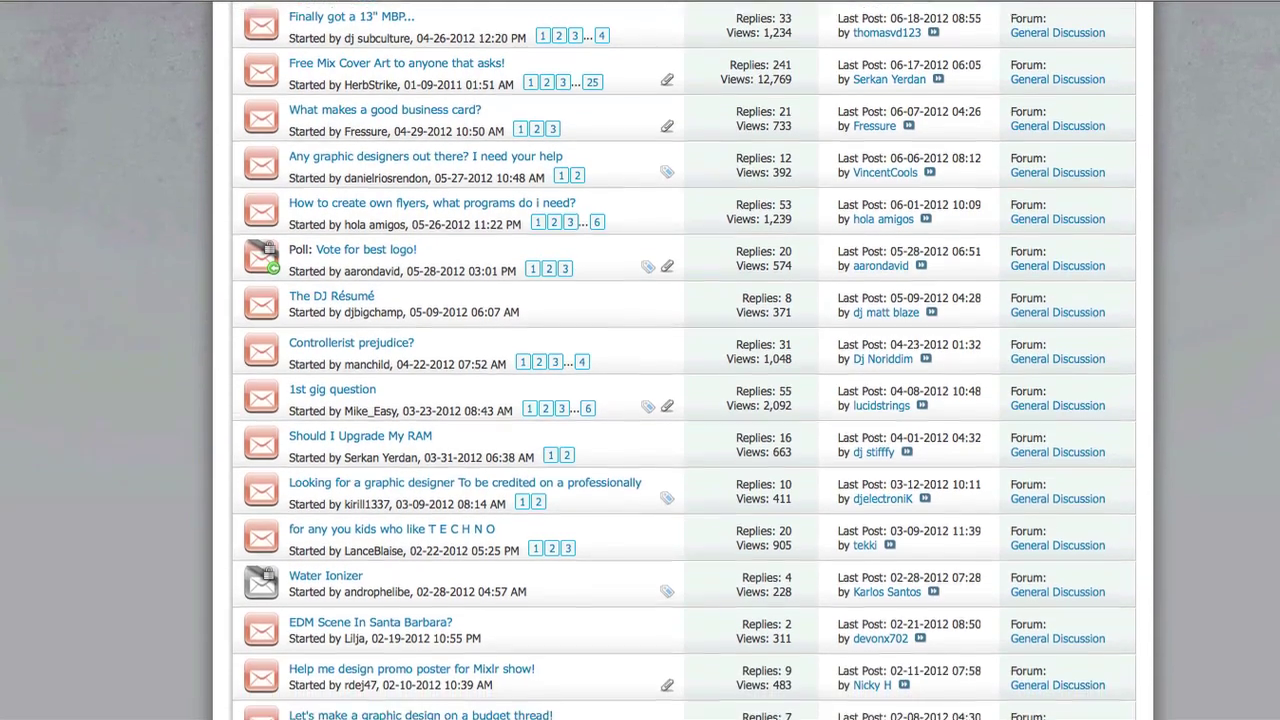
scroll(684, 360, down, 1)
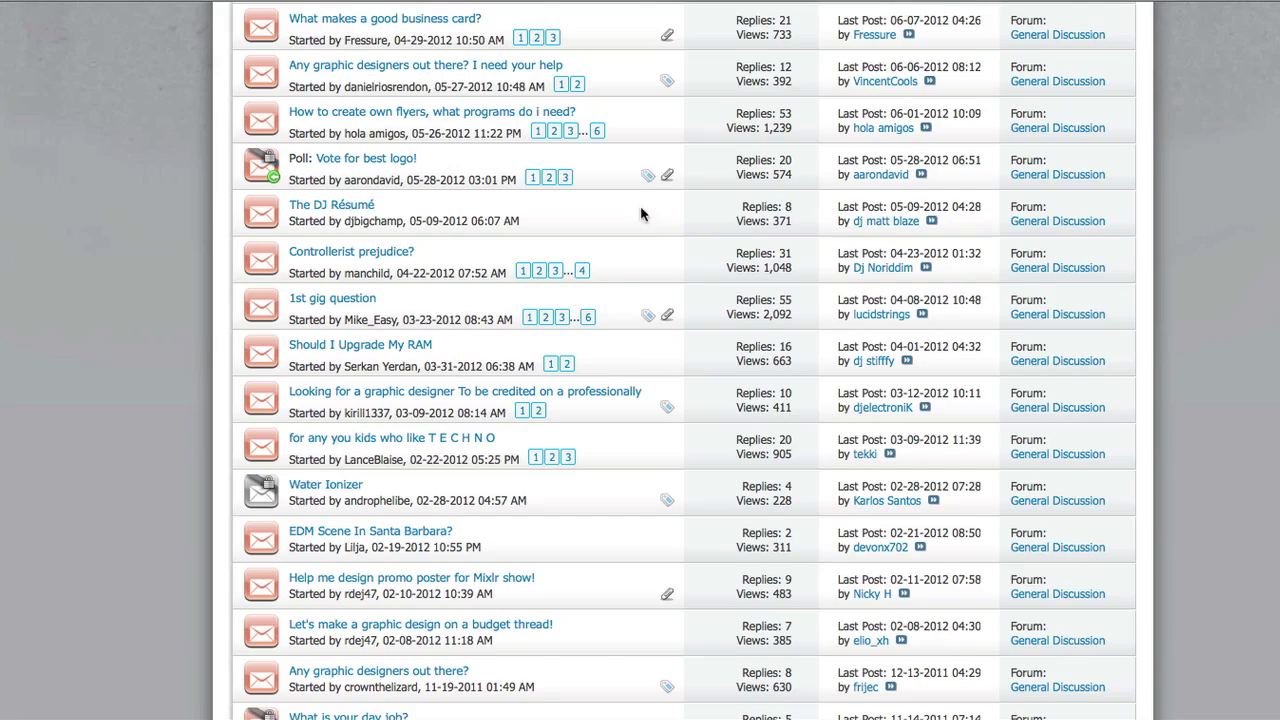
scroll(1276, 295, up, 2)
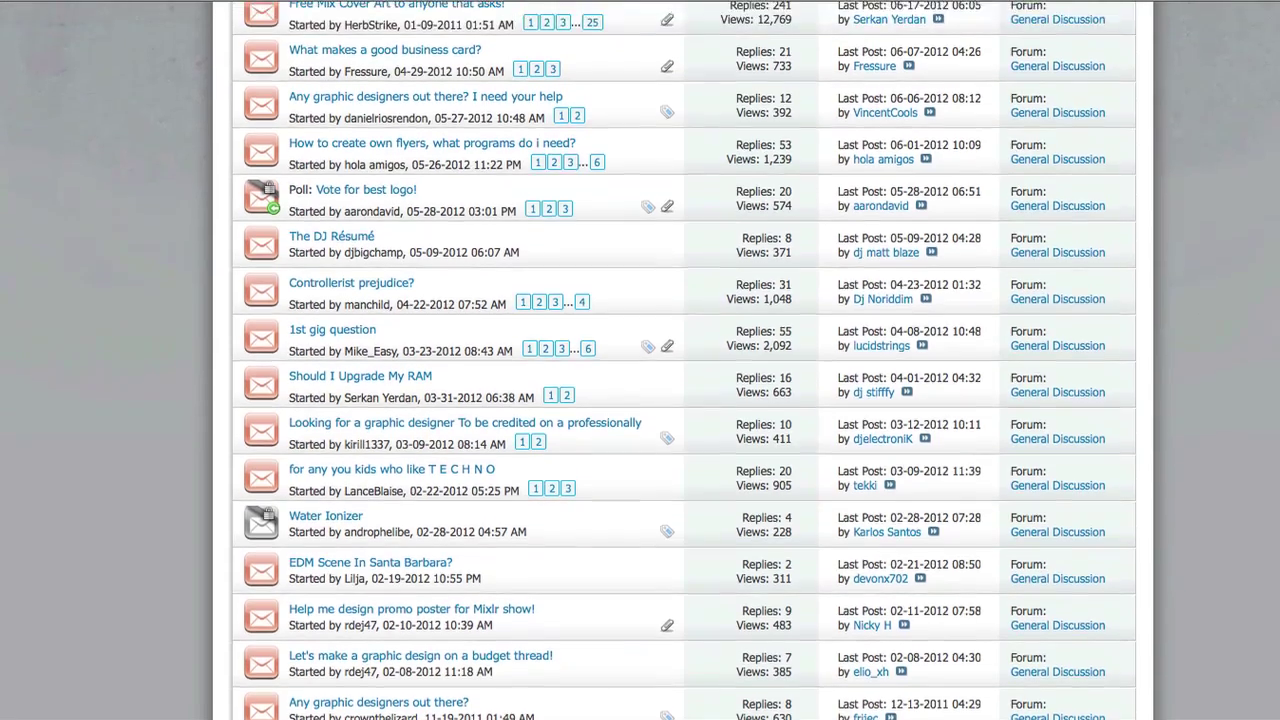
scroll(1276, 295, up, 5)
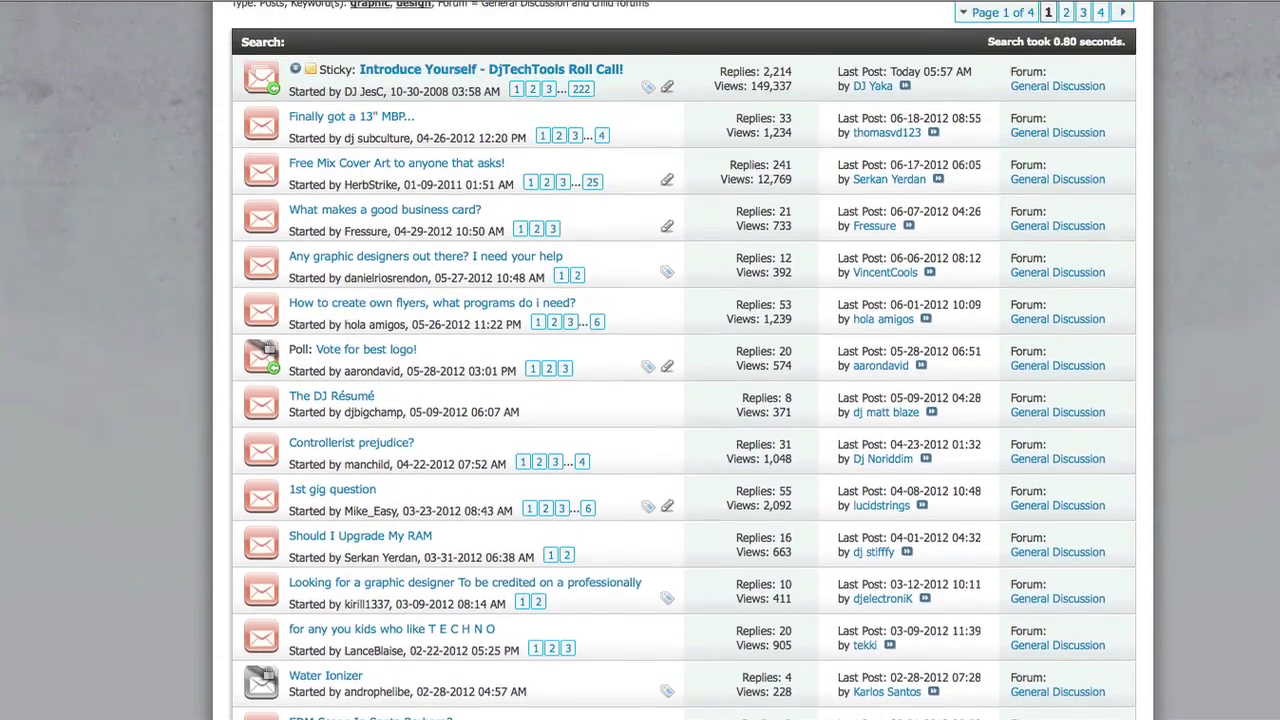
scroll(1276, 295, up, 10)
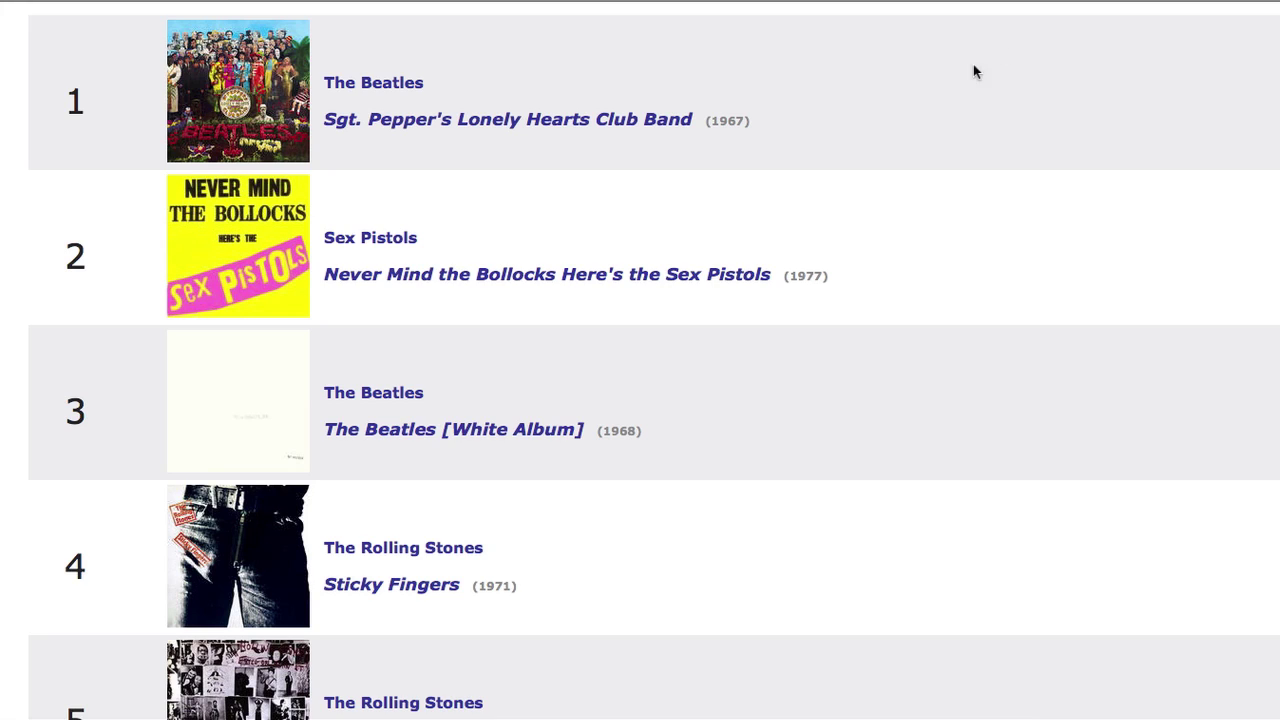
- Scroll down the Rate Your Music album chart from rank 4 past the Rolling Stones to ranks 12–16
scroll(640, 360, down, 2)
scroll(640, 360, down, 2)
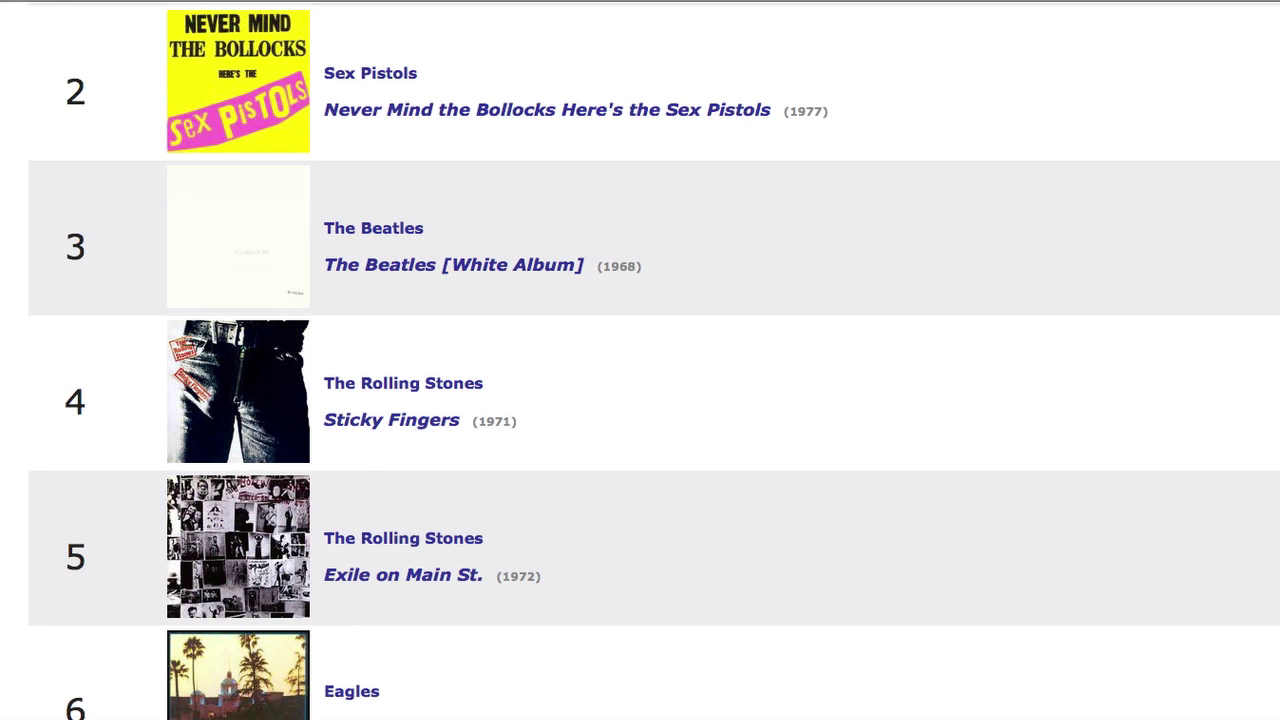
scroll(640, 360, down, 4)
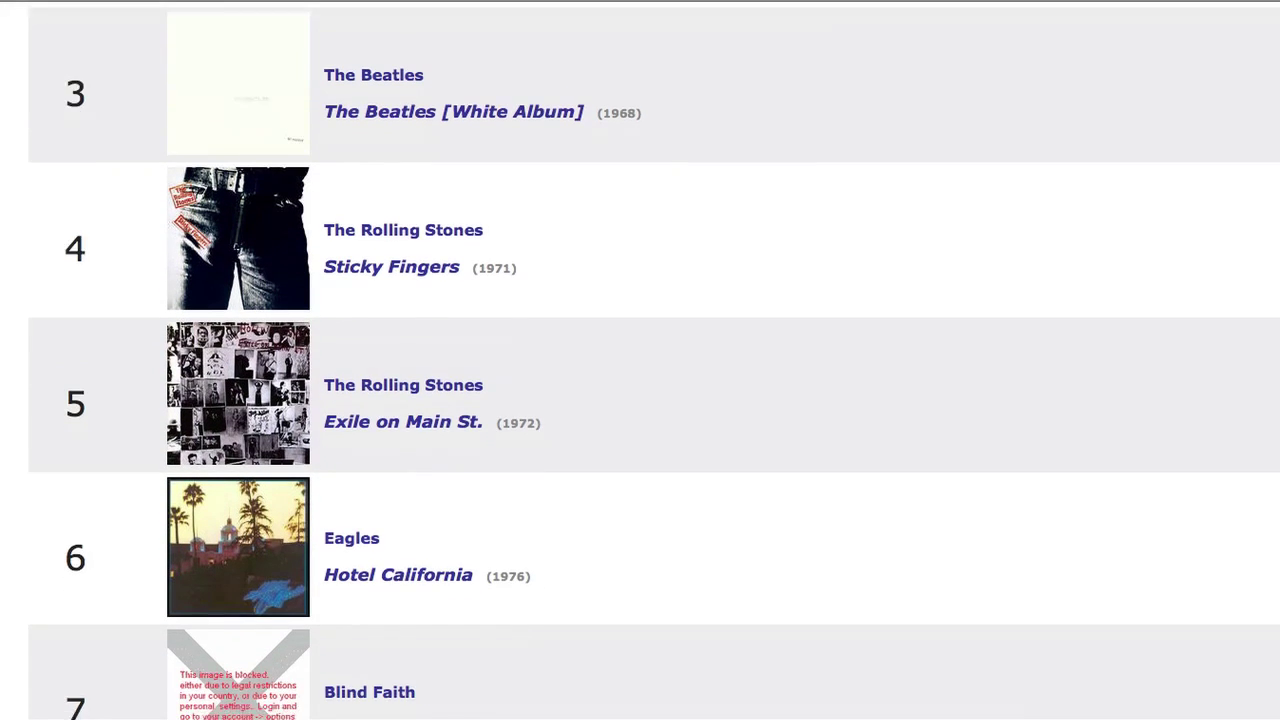
scroll(640, 360, down, 1)
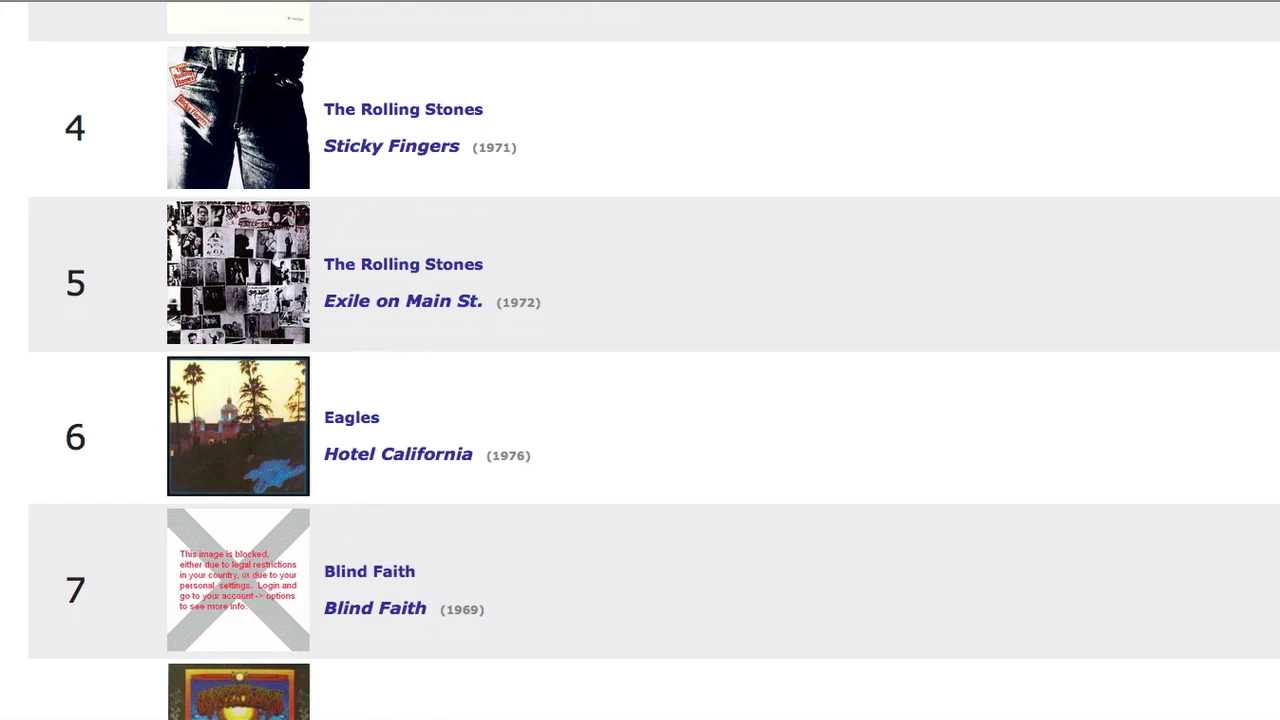
scroll(640, 360, down, 1)
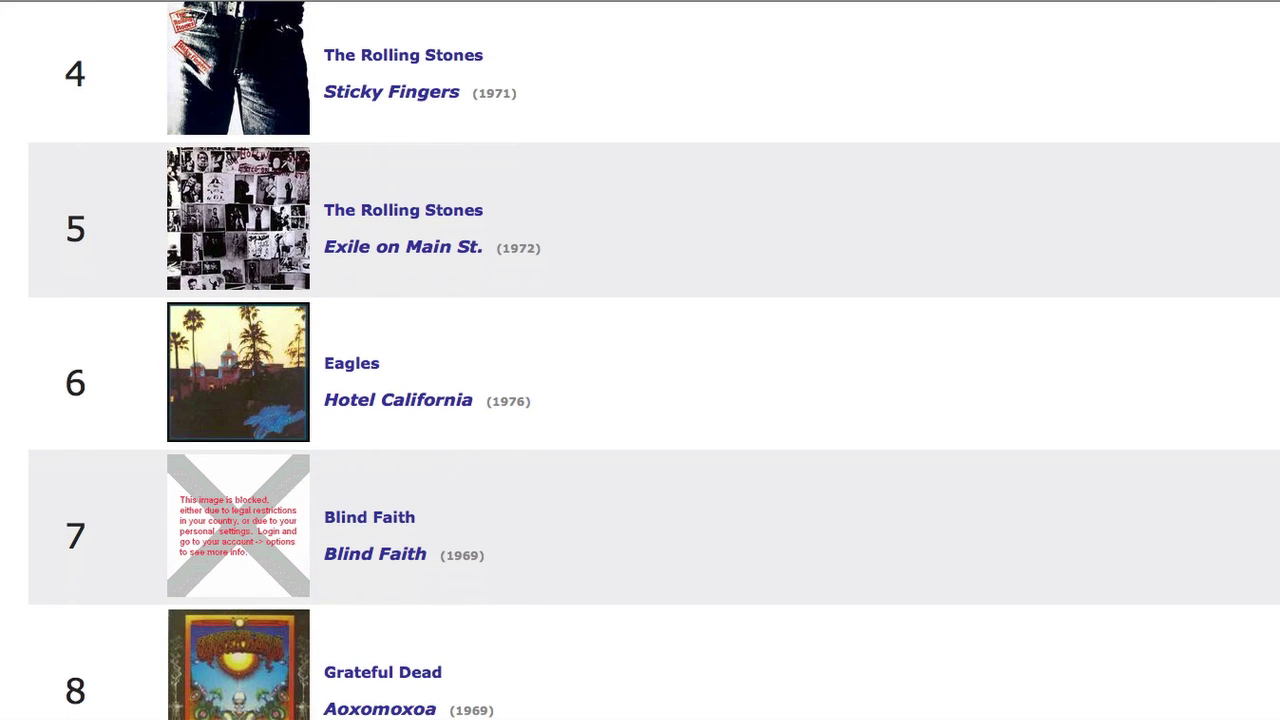
scroll(640, 360, down, 1)
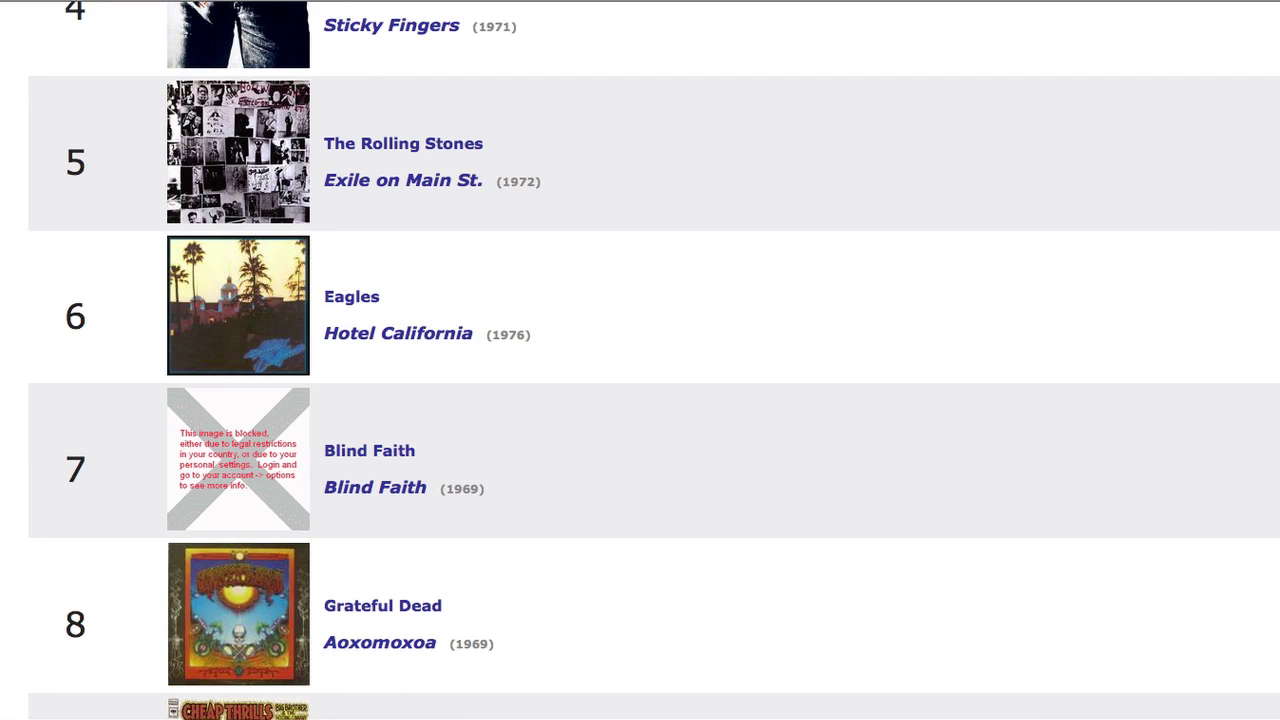
scroll(640, 360, down, 2)
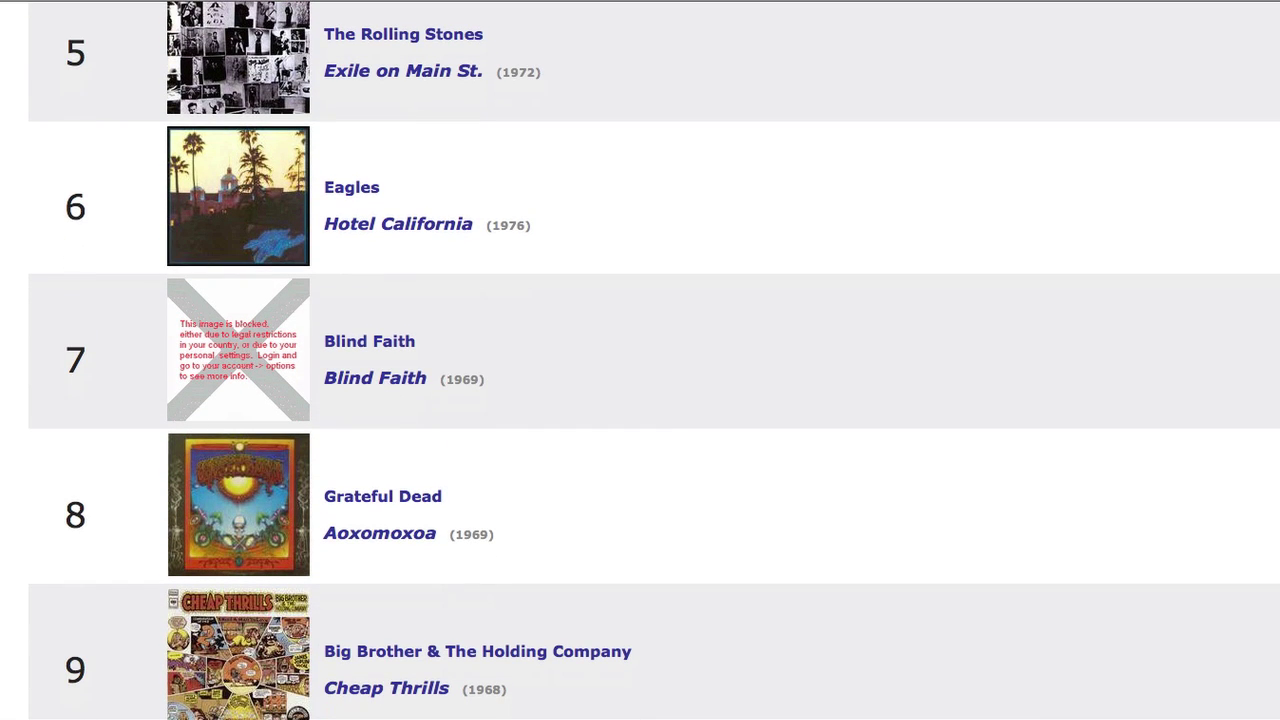
scroll(640, 360, down, 1)
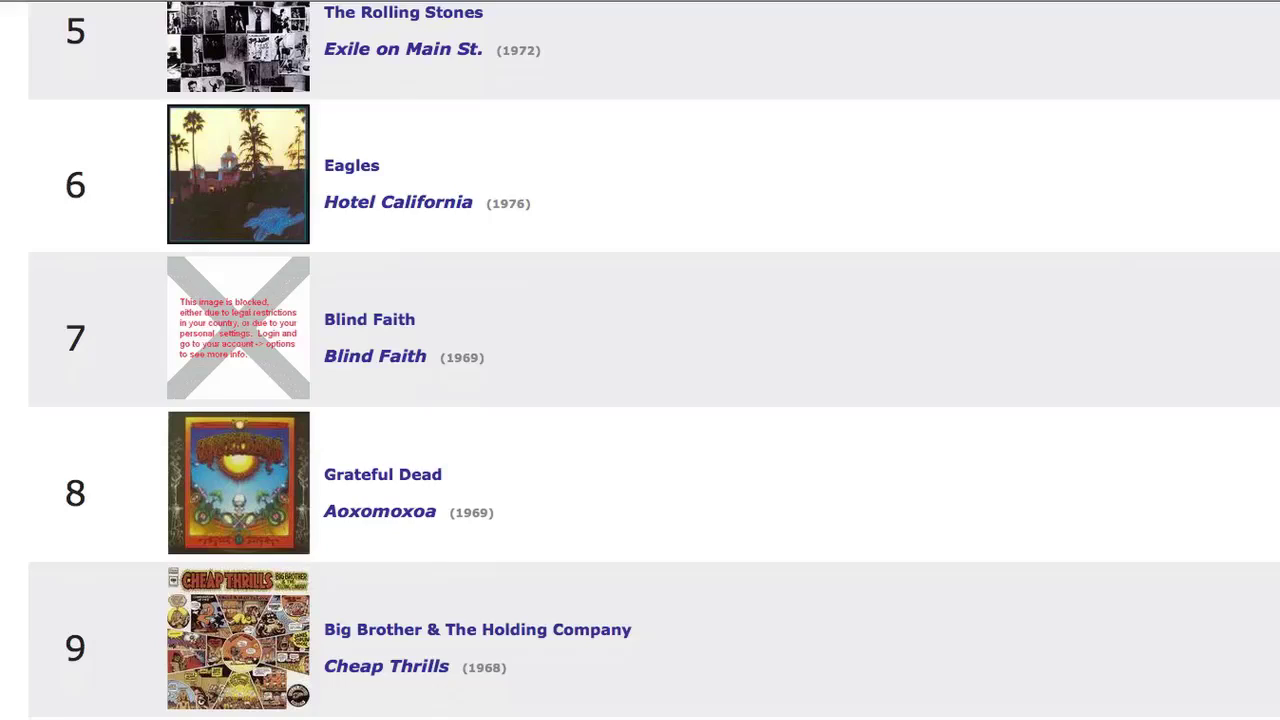
scroll(640, 360, down, 3)
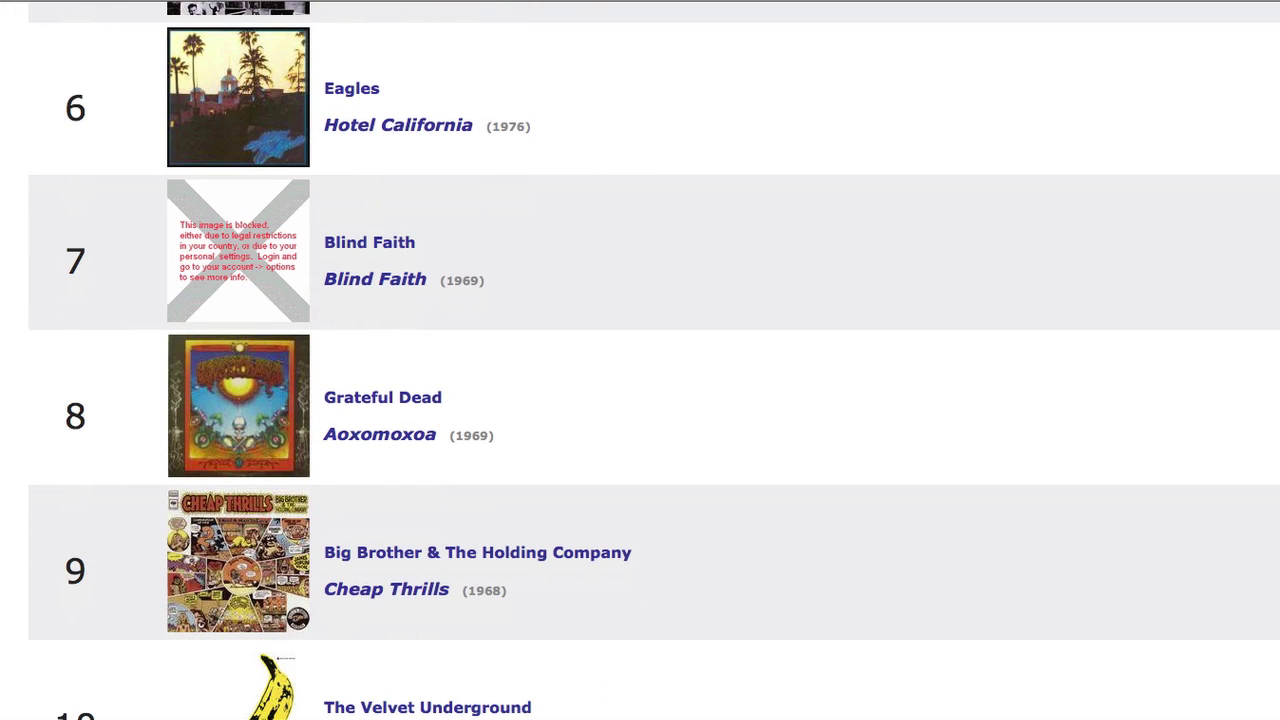
scroll(640, 360, down, 3)
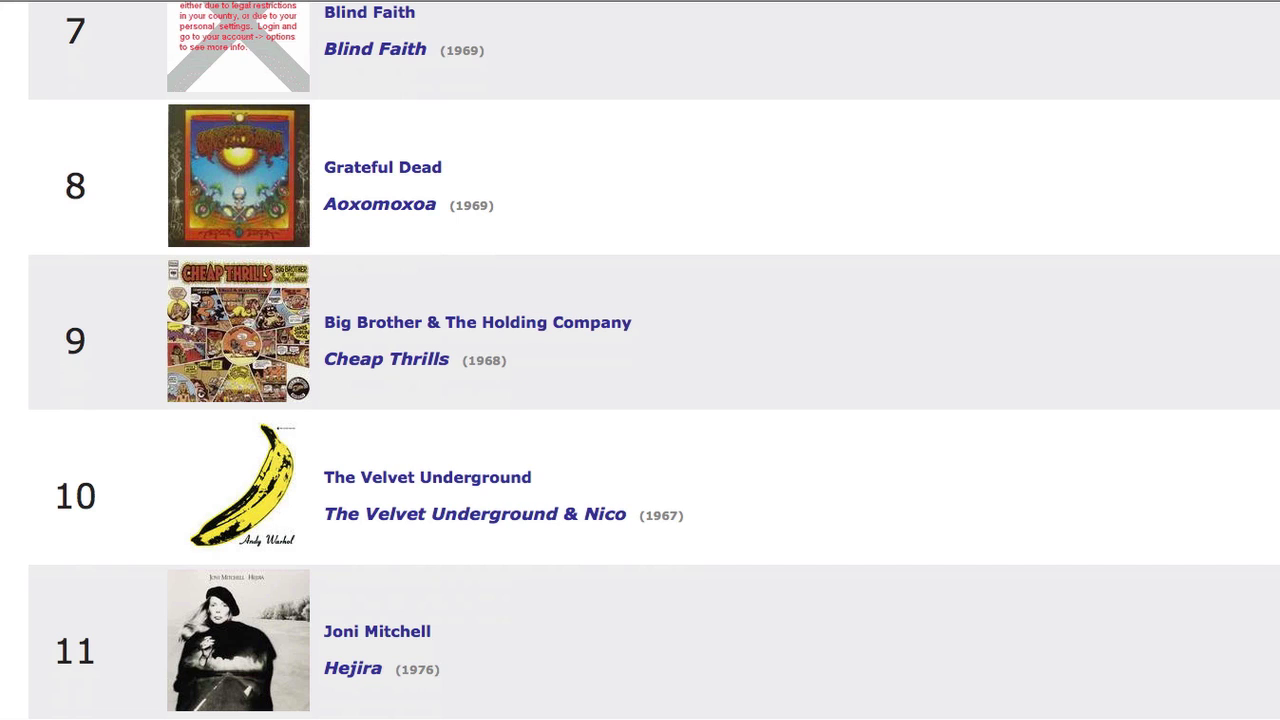
scroll(640, 360, down, 2)
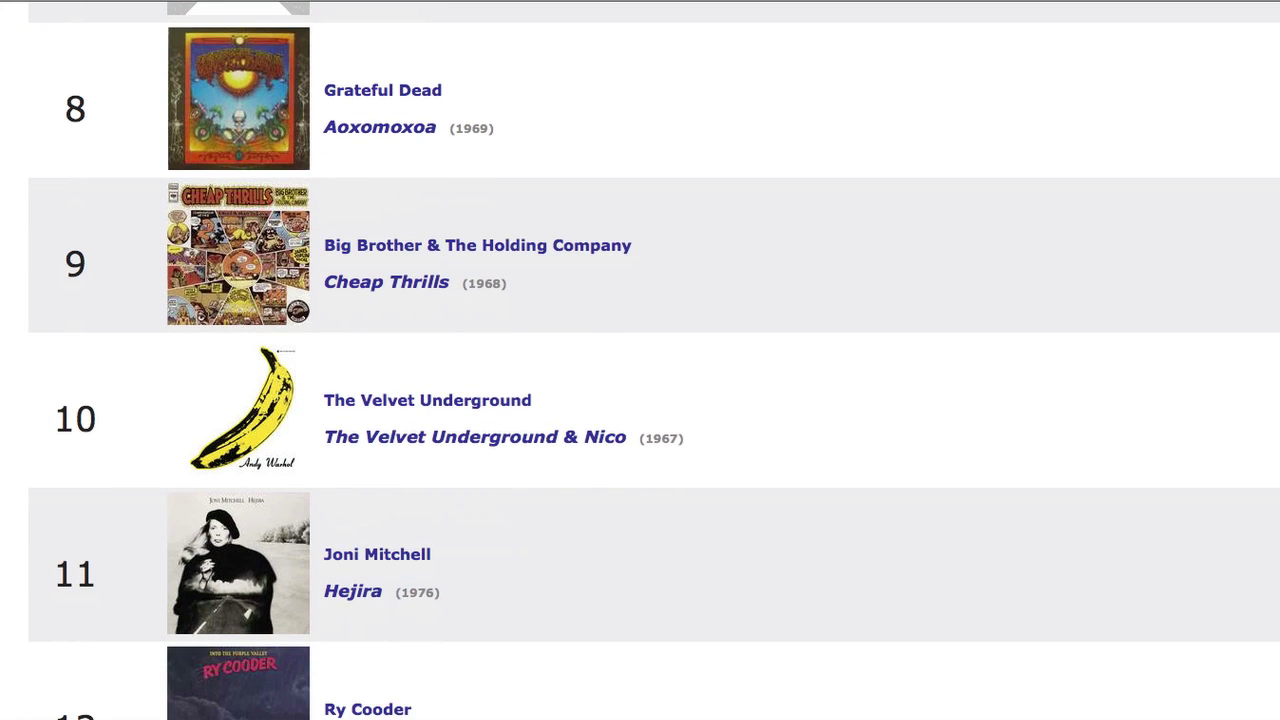
scroll(640, 360, down, 3)
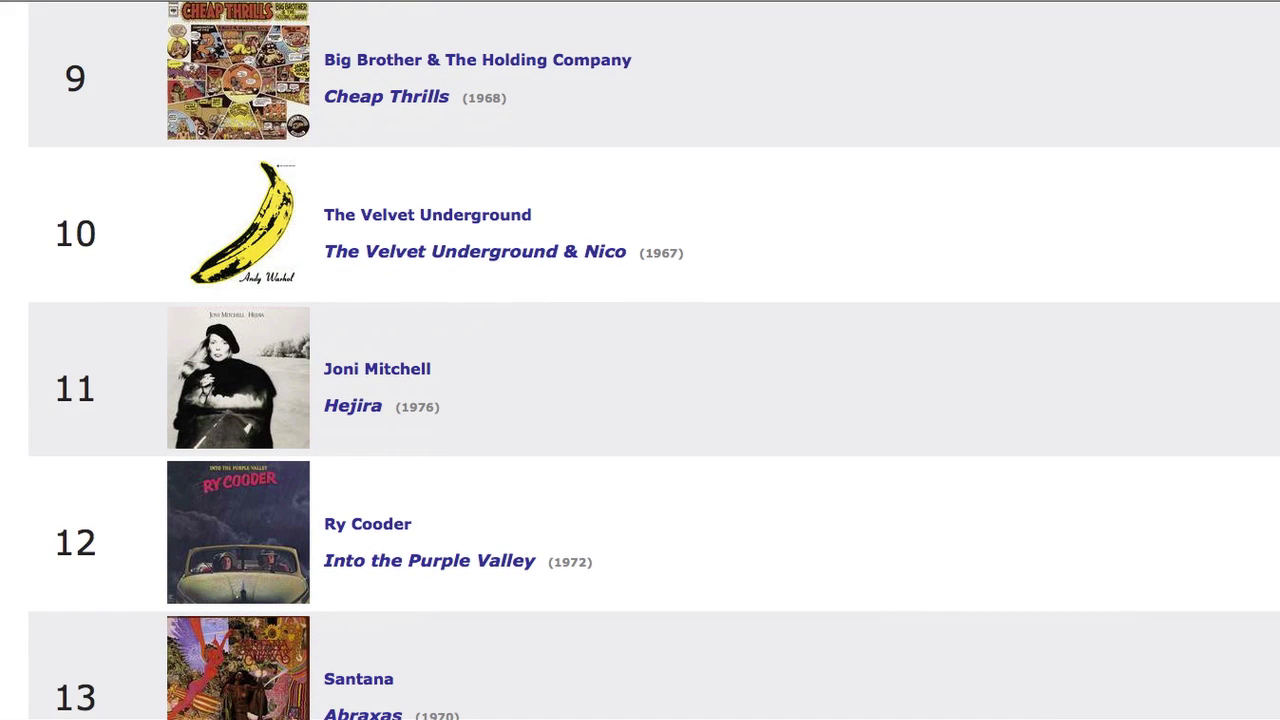
scroll(654, 360, down, 3)
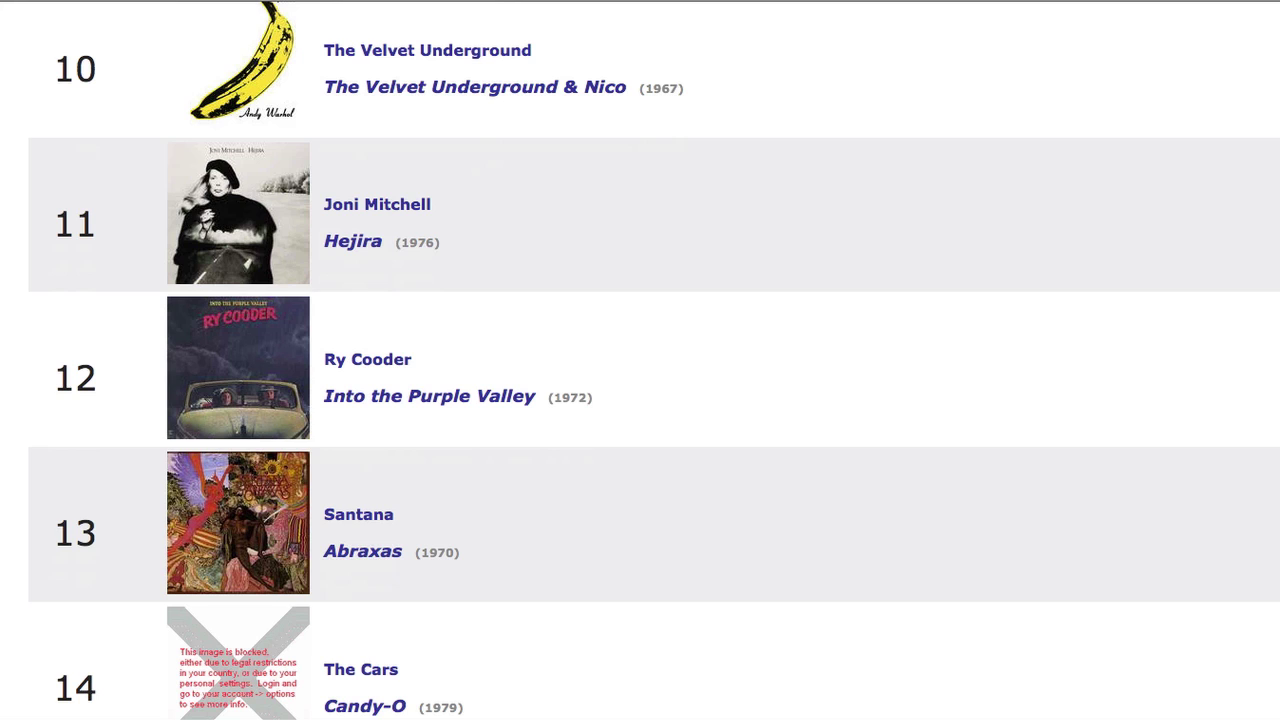
scroll(640, 360, down, 1)
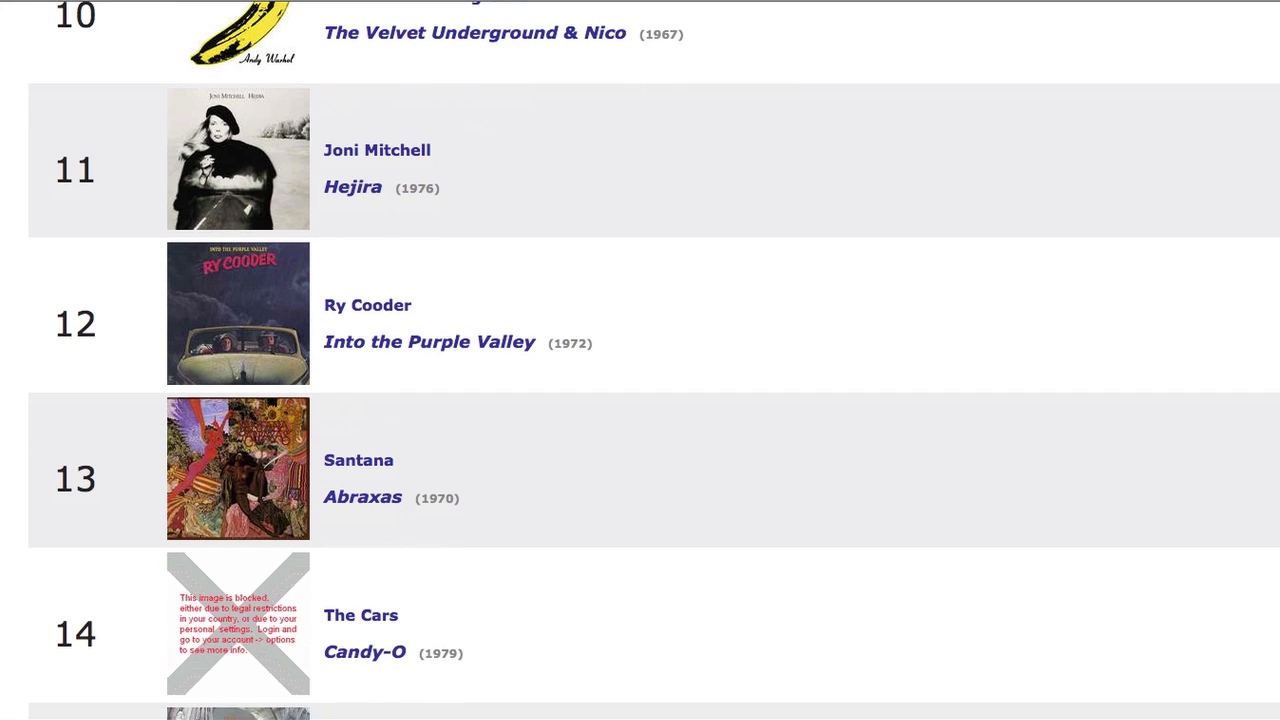
scroll(640, 360, down, 1)
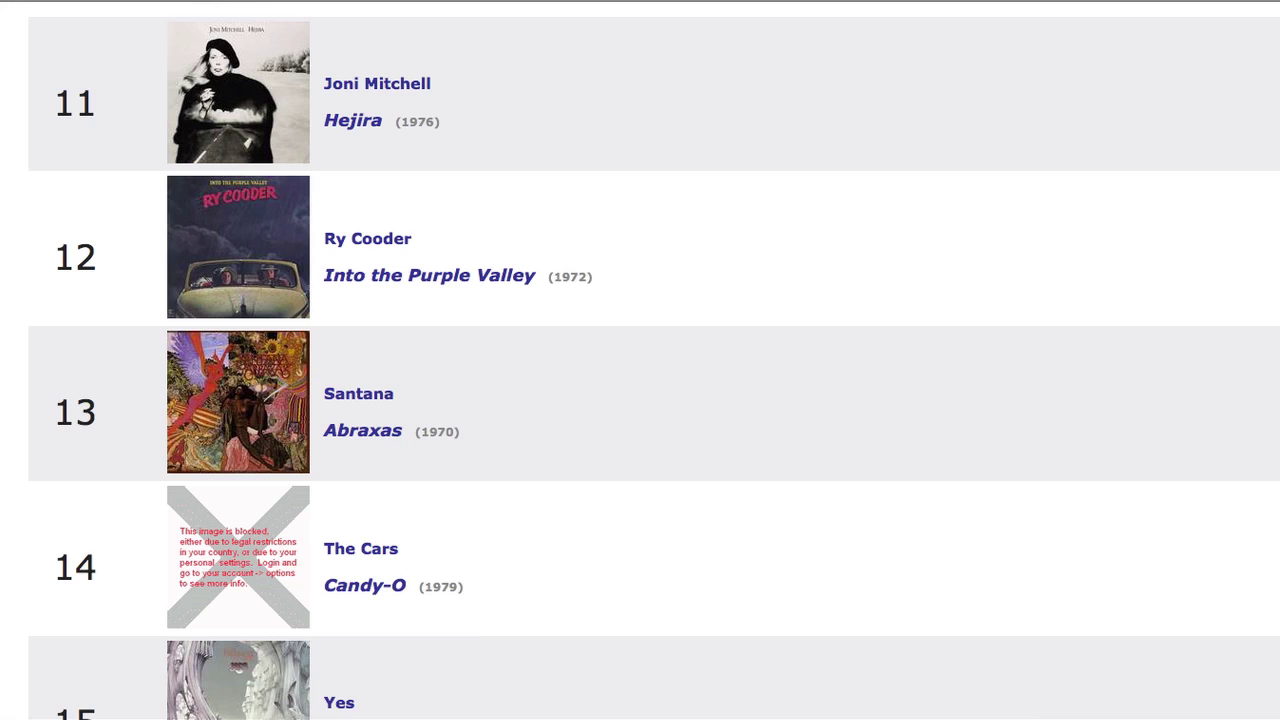
scroll(654, 400, down, 1)
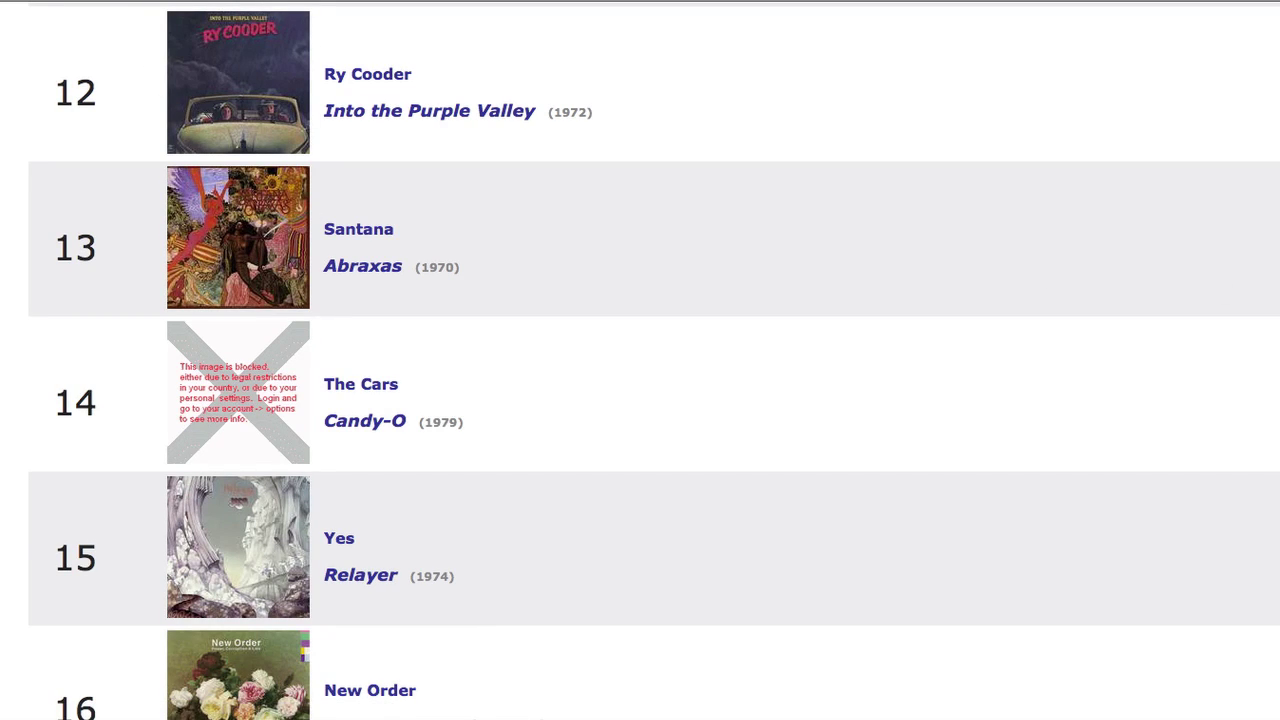
- Scroll the album chart further down to ranks 20–24
scroll(654, 360, down, 5)
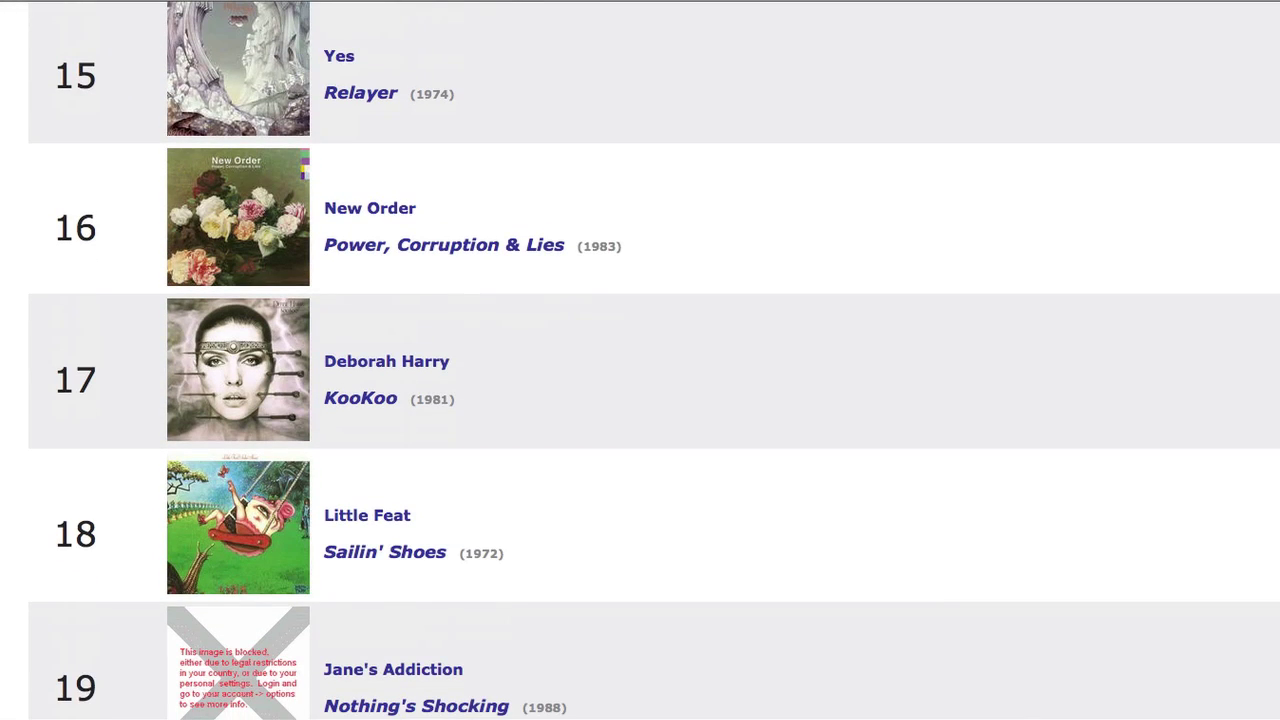
scroll(654, 360, up, 1)
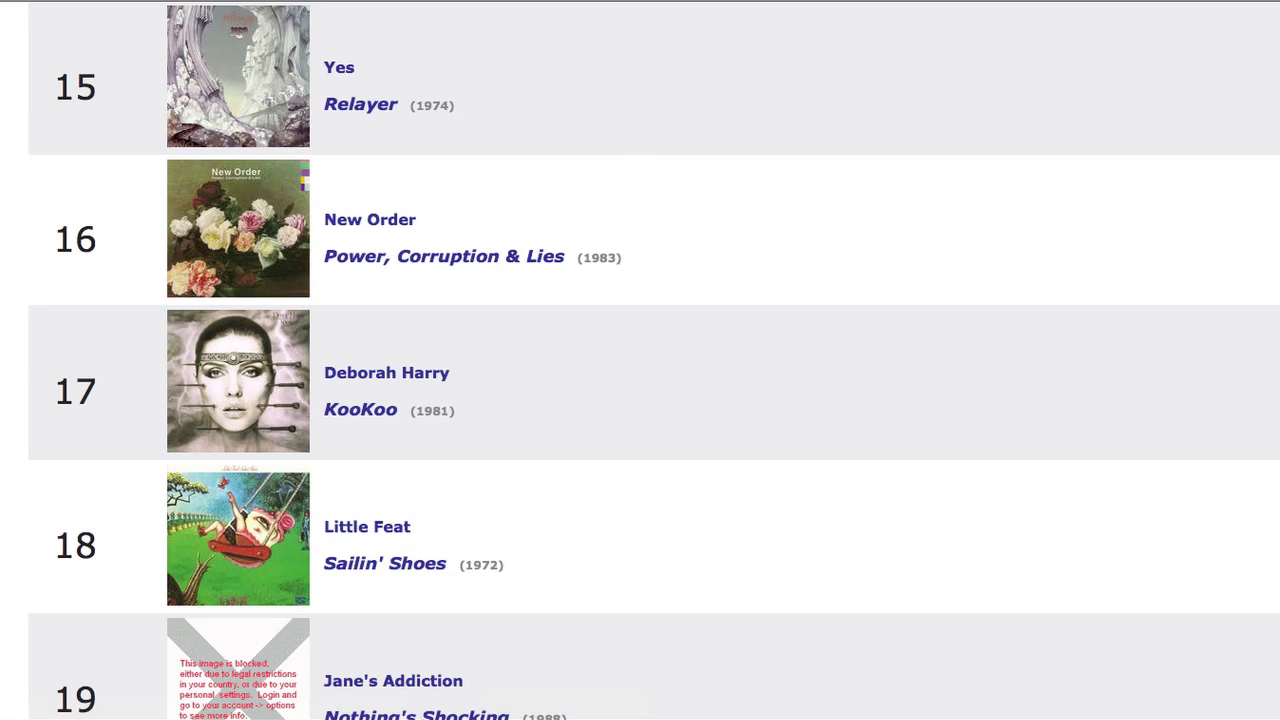
scroll(654, 360, down, 10)
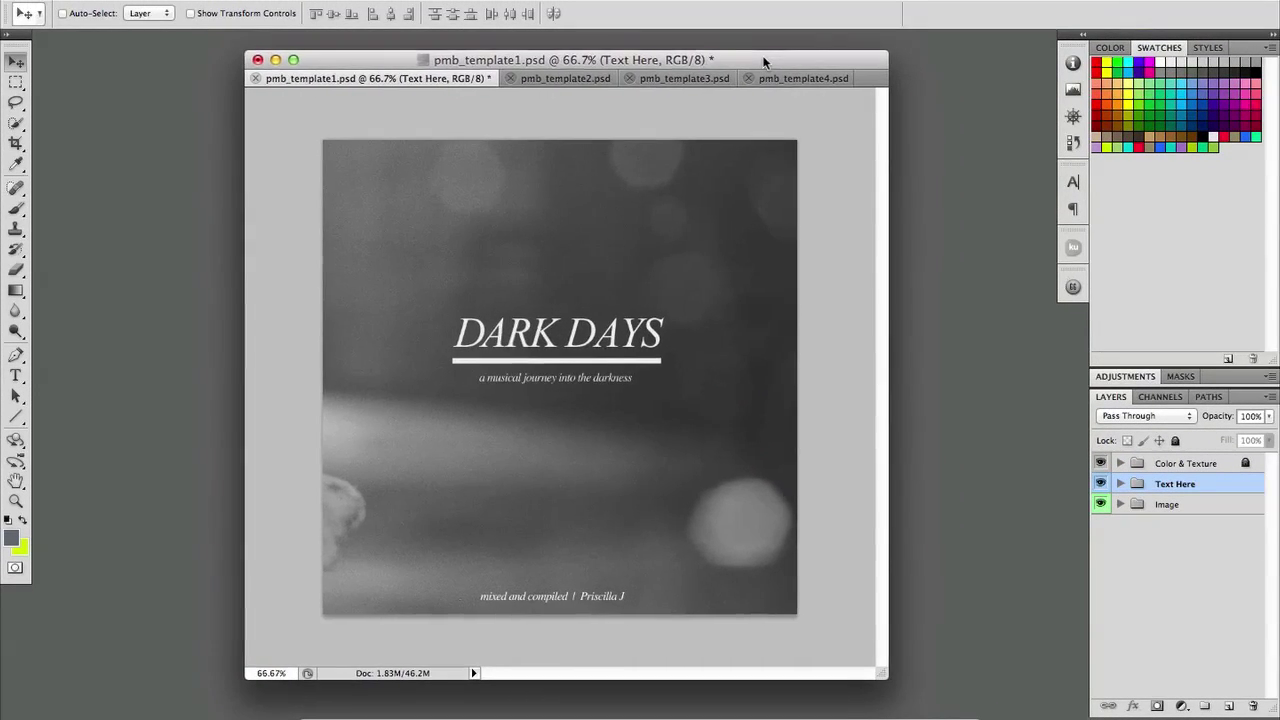
drag(764, 62, 761, 65)
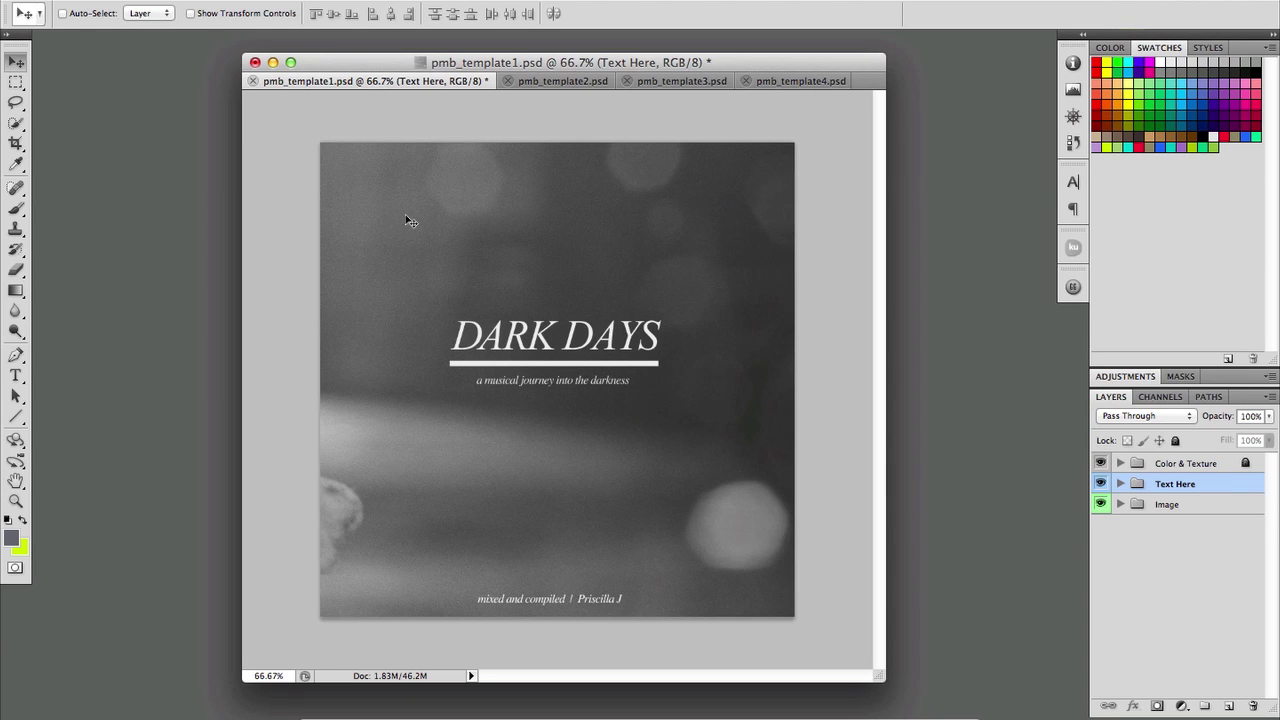
drag(744, 64, 775, 56)
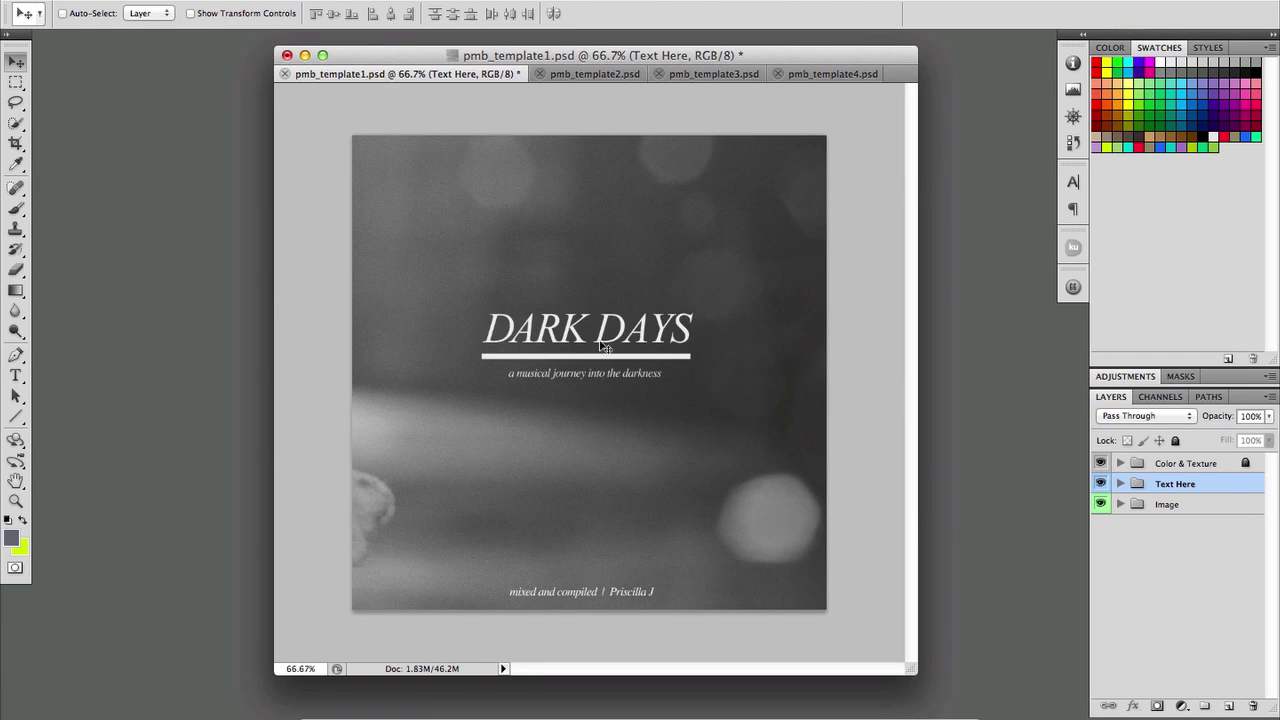
drag(586, 350, 486, 576)
key(super+z)
- In pmb_template2.psd, hide and re-show the Color & Texture group, then view pmb_template3.psd
click(587, 78)
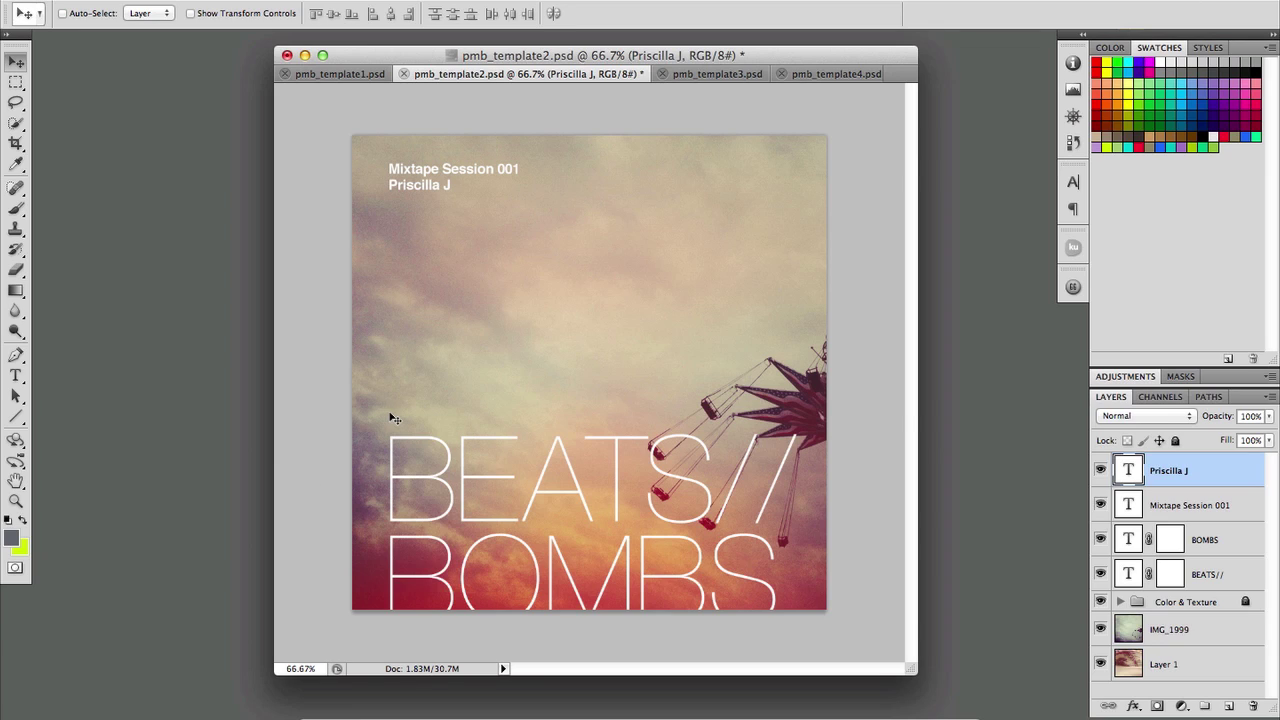
click(1180, 606)
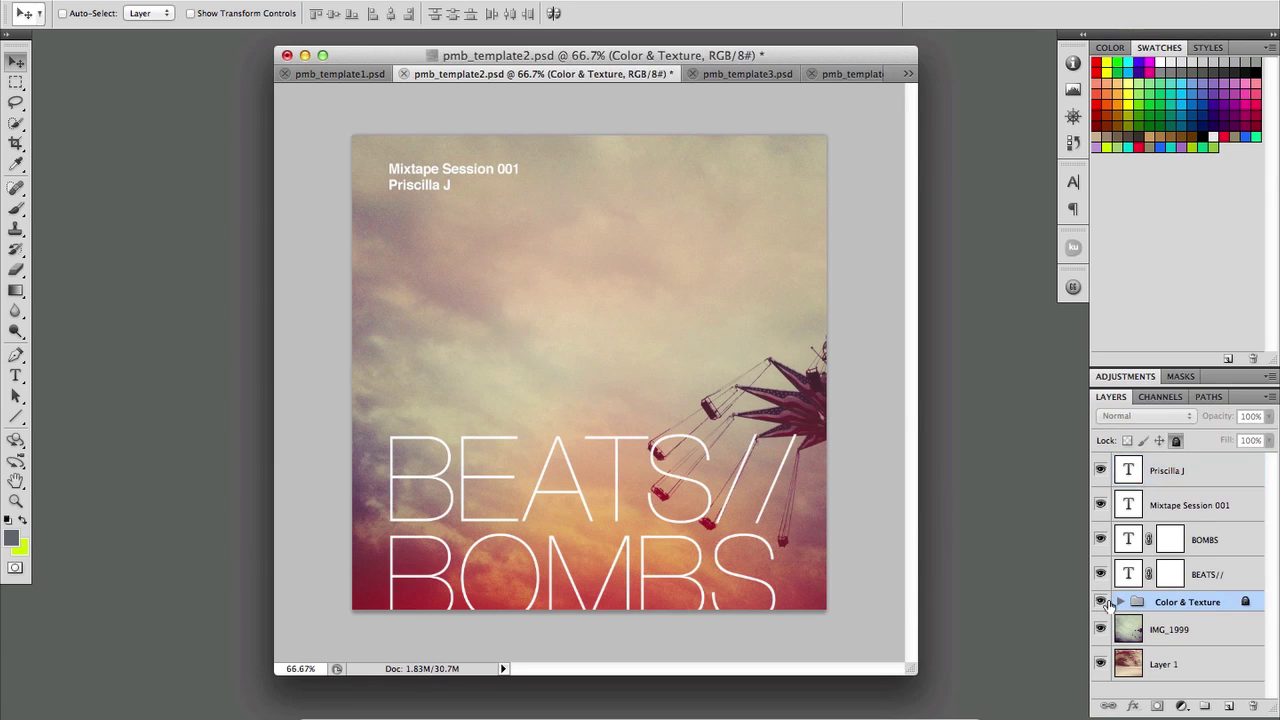
click(1101, 603)
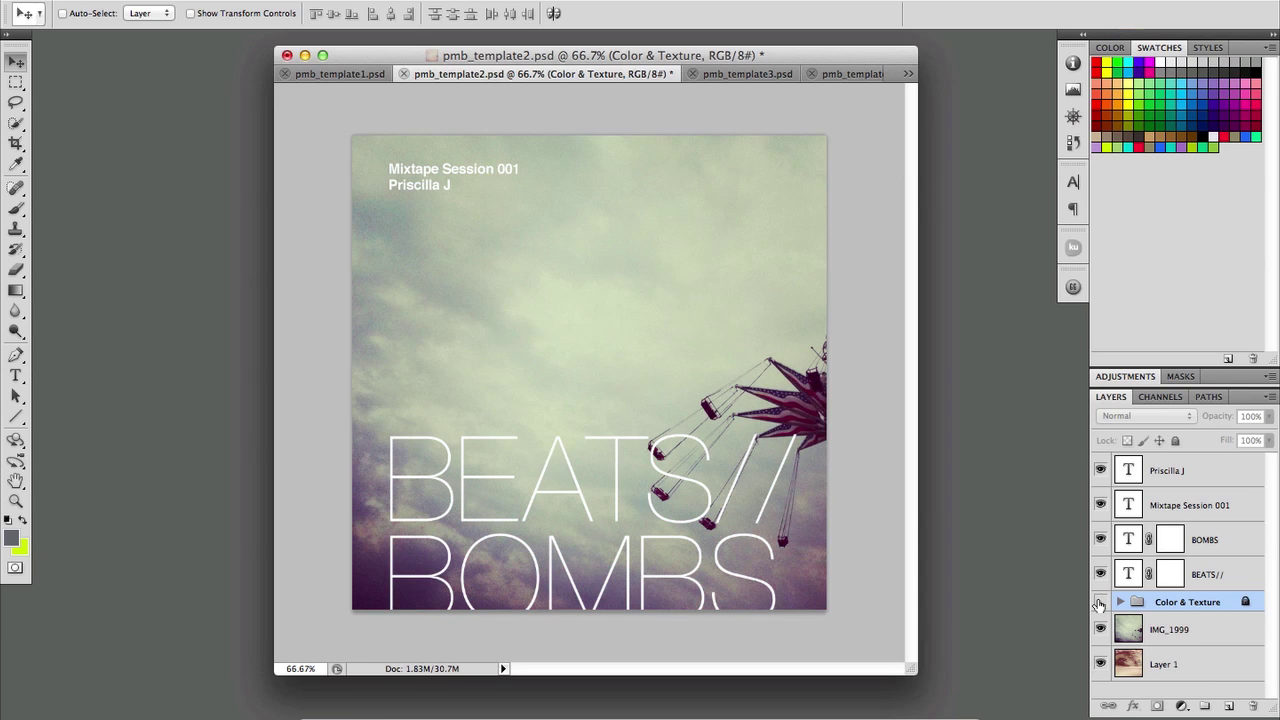
click(1100, 605)
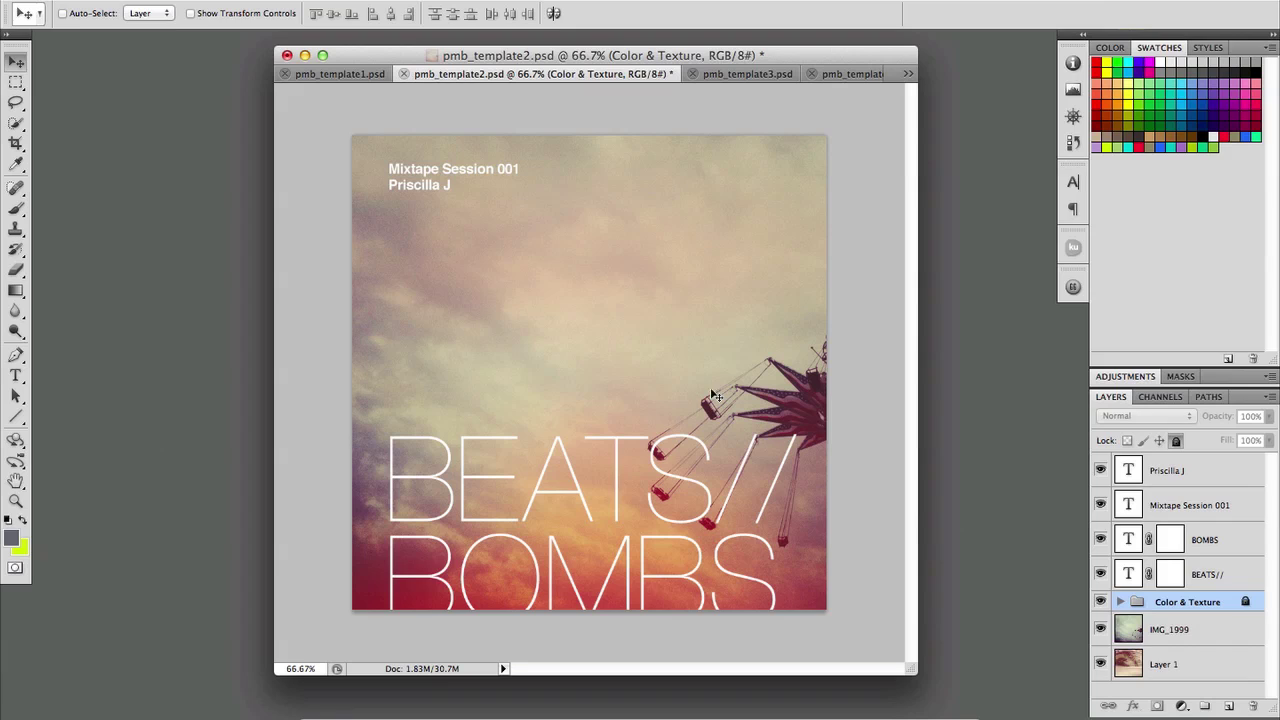
click(748, 75)
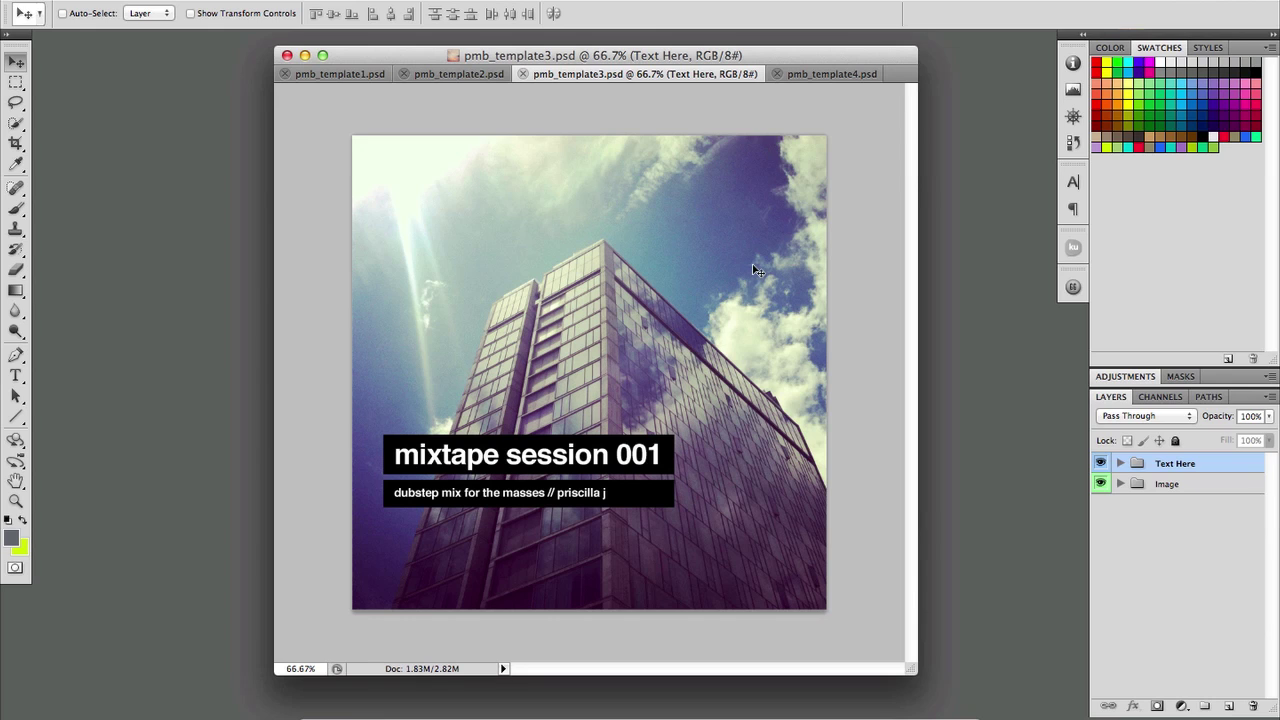
- Expand the Image group, select Drop Image Here, then switch to pmb_template4.psd
click(1119, 484)
click(1141, 516)
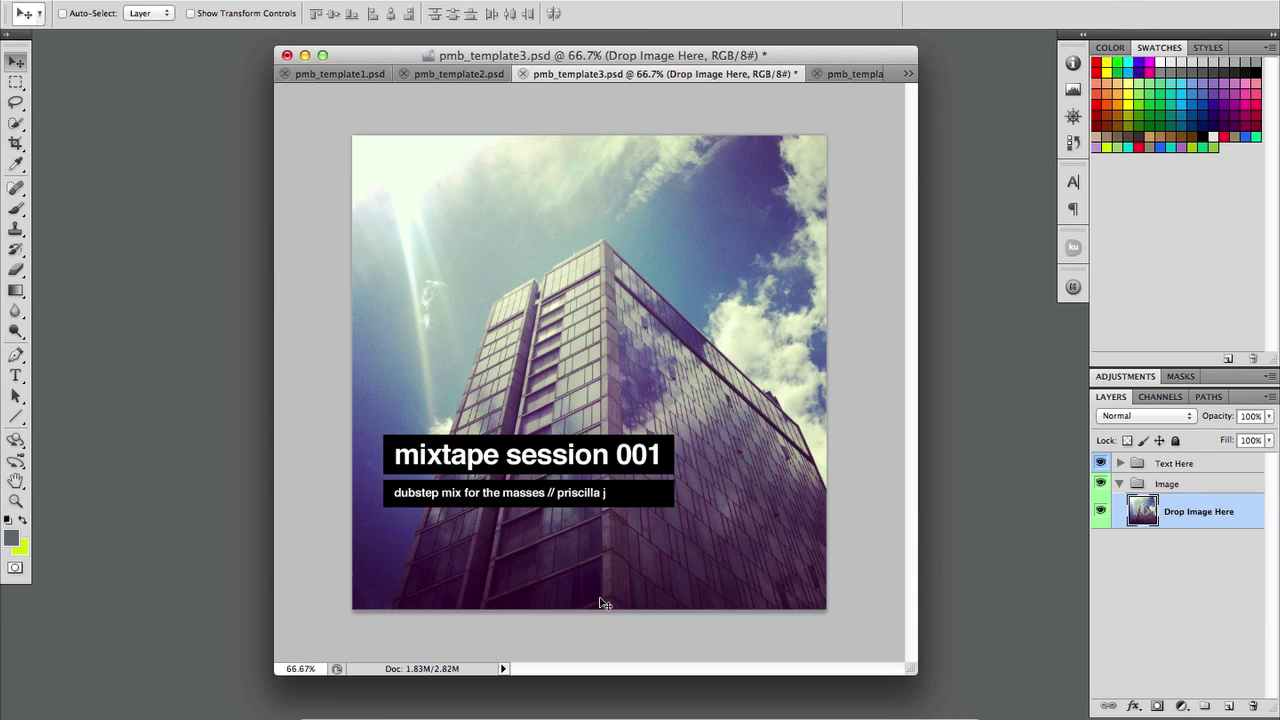
click(857, 74)
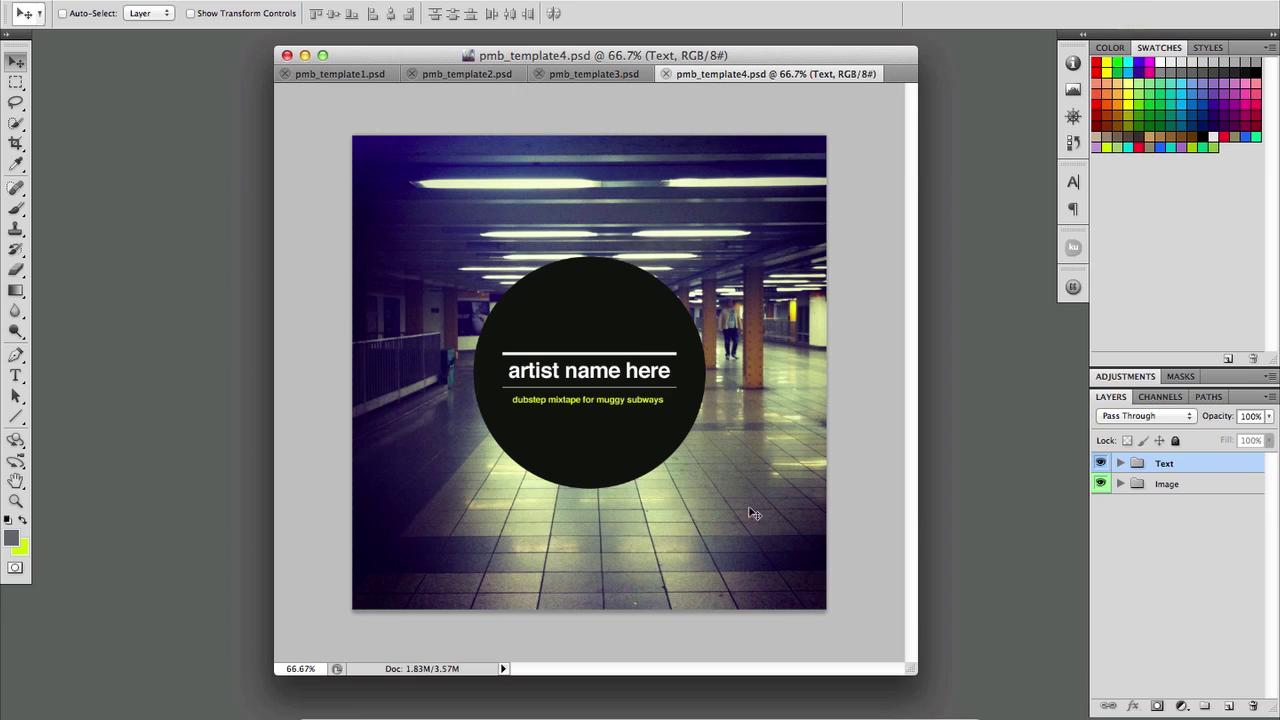
- Inspect the Image group's Drop Image Here layer, then return to the pmb_template1 DARK DAYS cover
click(1156, 496)
click(1120, 484)
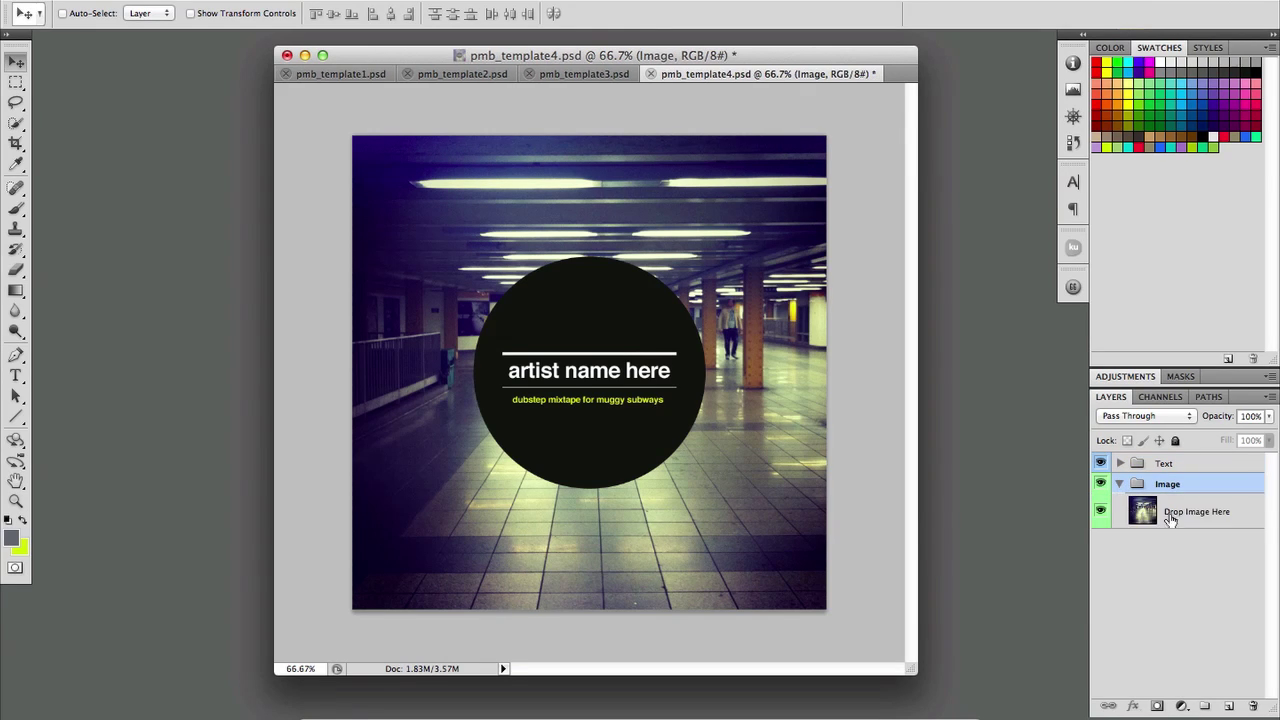
click(1158, 518)
click(1121, 485)
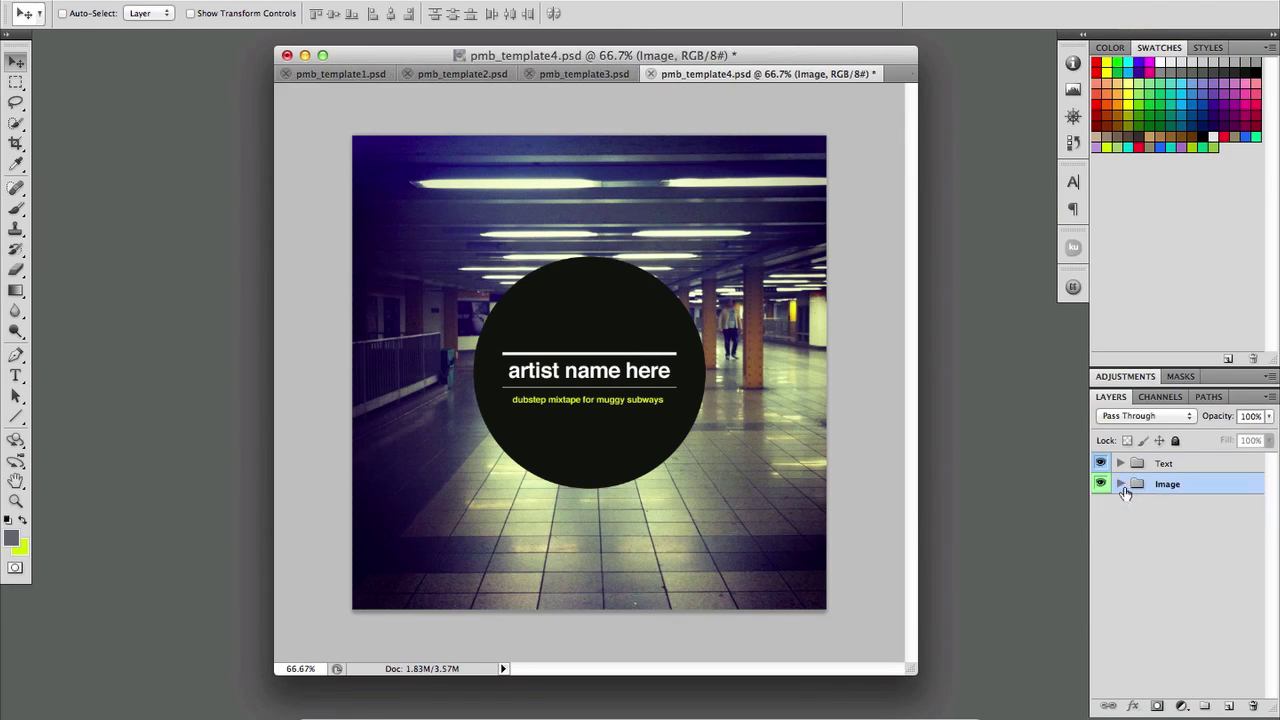
click(342, 72)
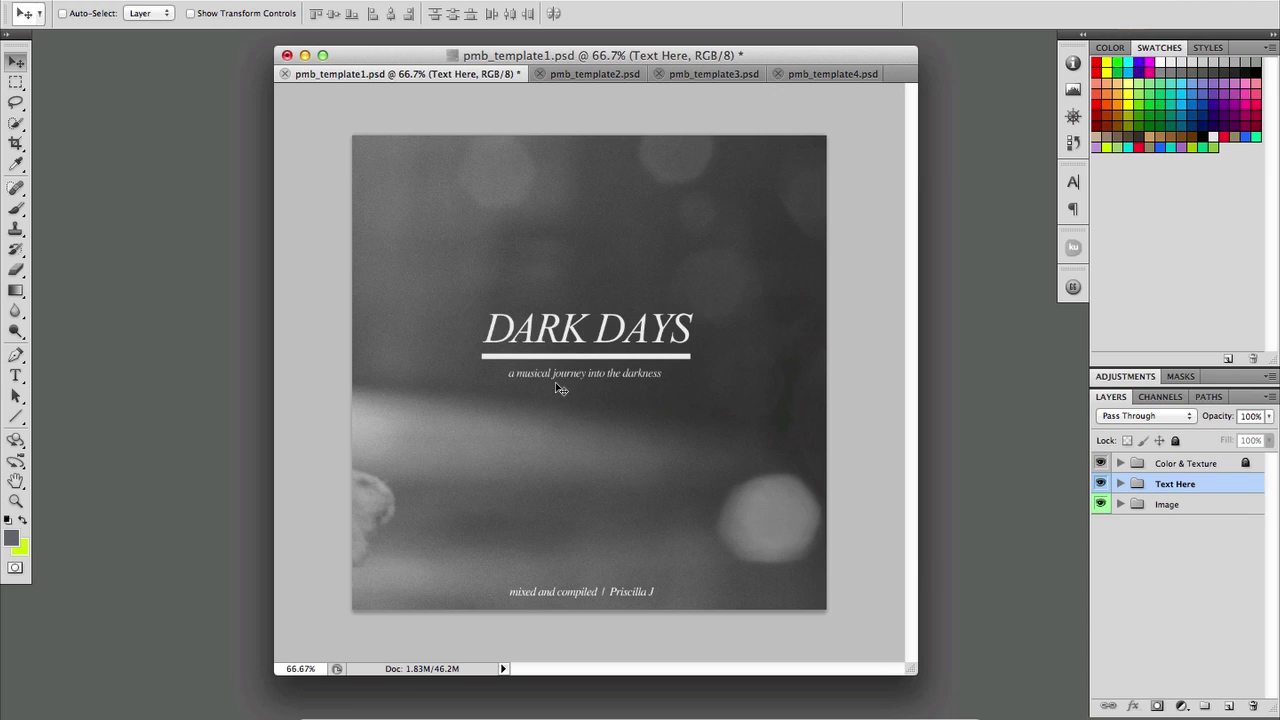
click(1101, 464)
click(1101, 465)
click(1101, 465)
click(1101, 465)
click(1170, 465)
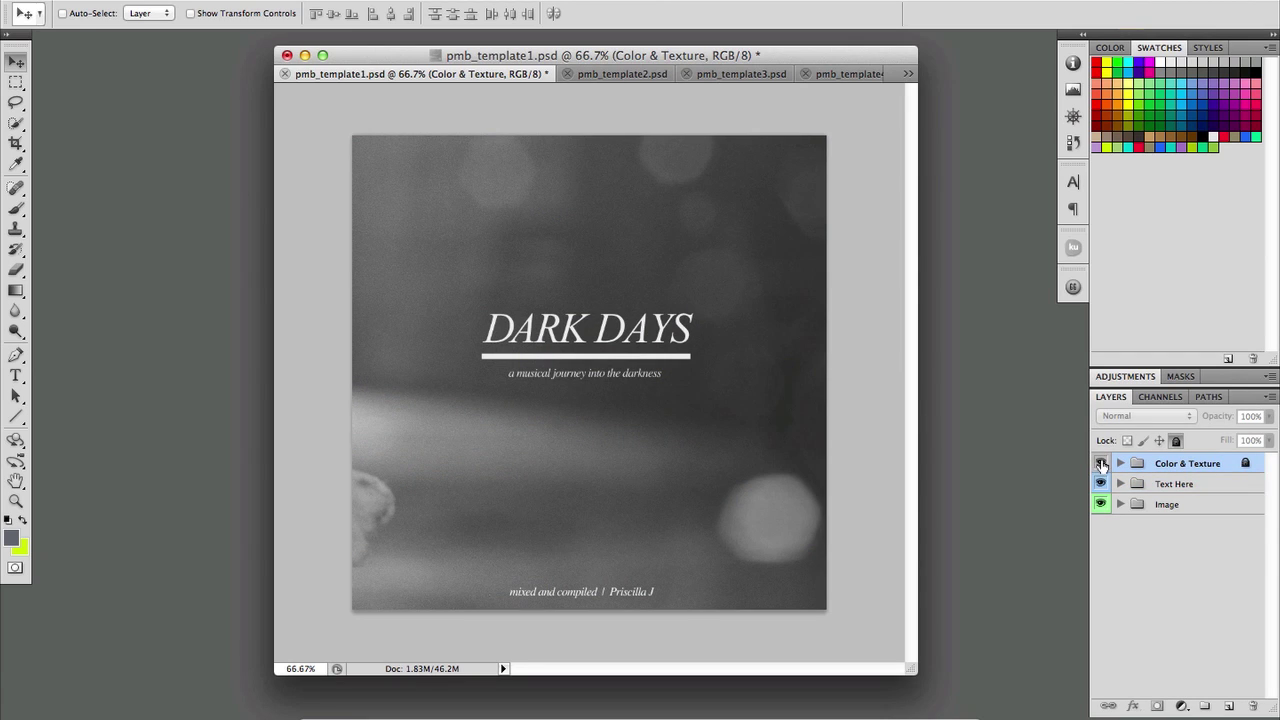
click(1101, 465)
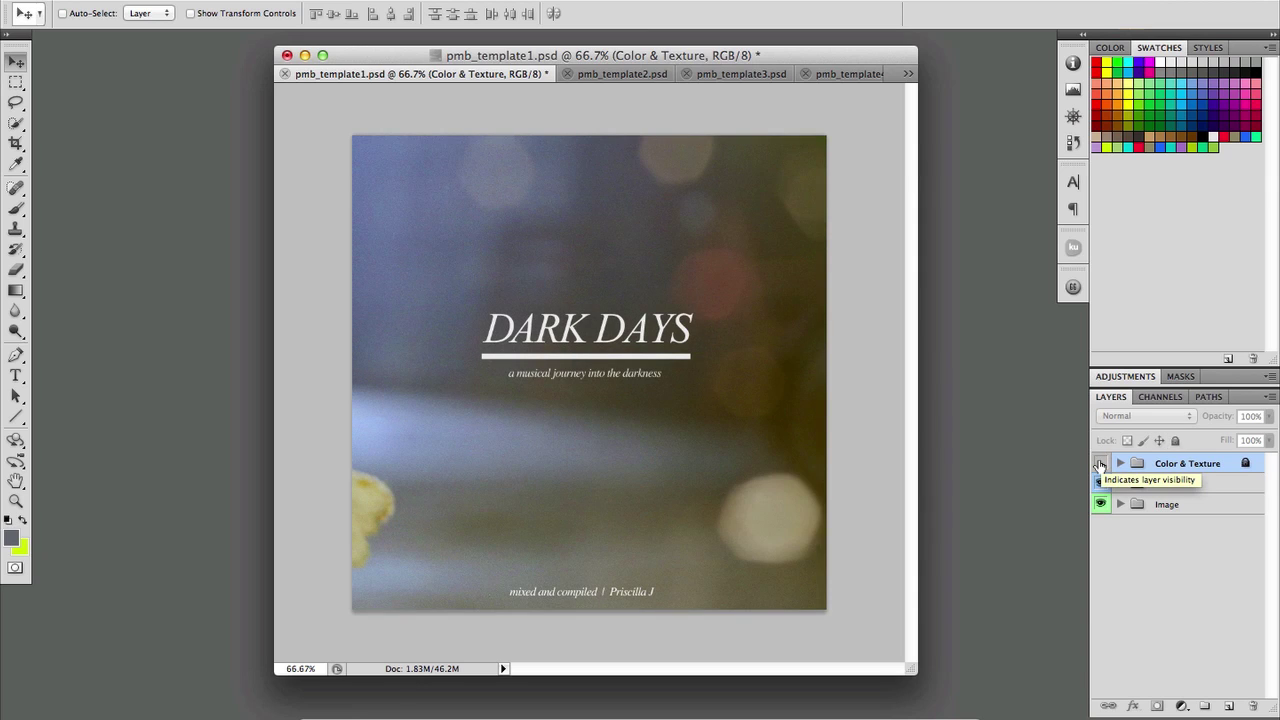
click(1100, 465)
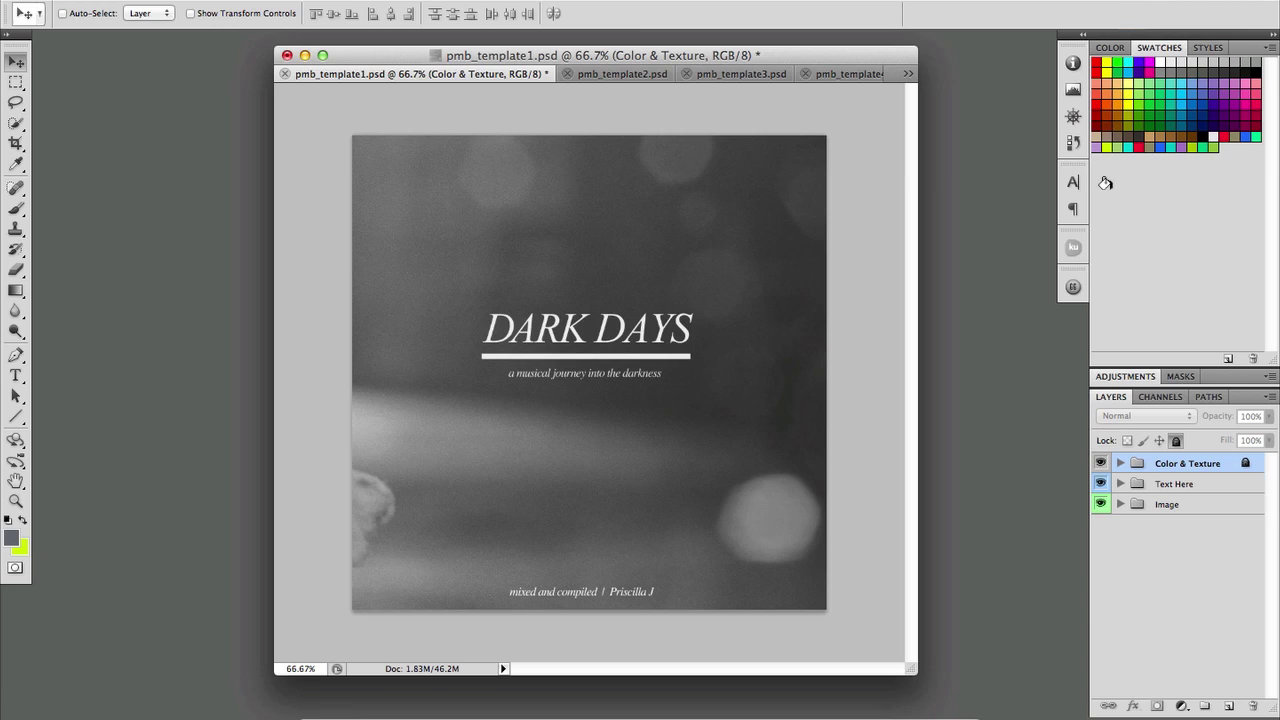
click(1120, 464)
click(1121, 466)
click(1122, 487)
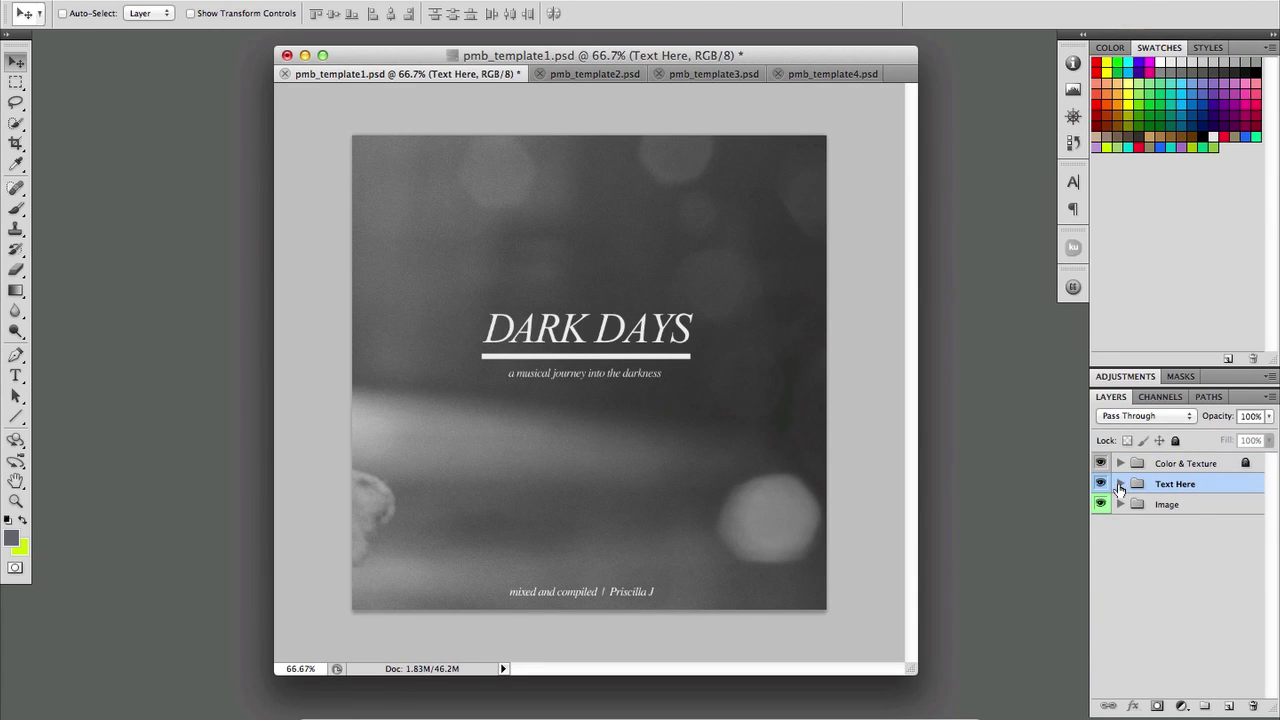
click(1121, 485)
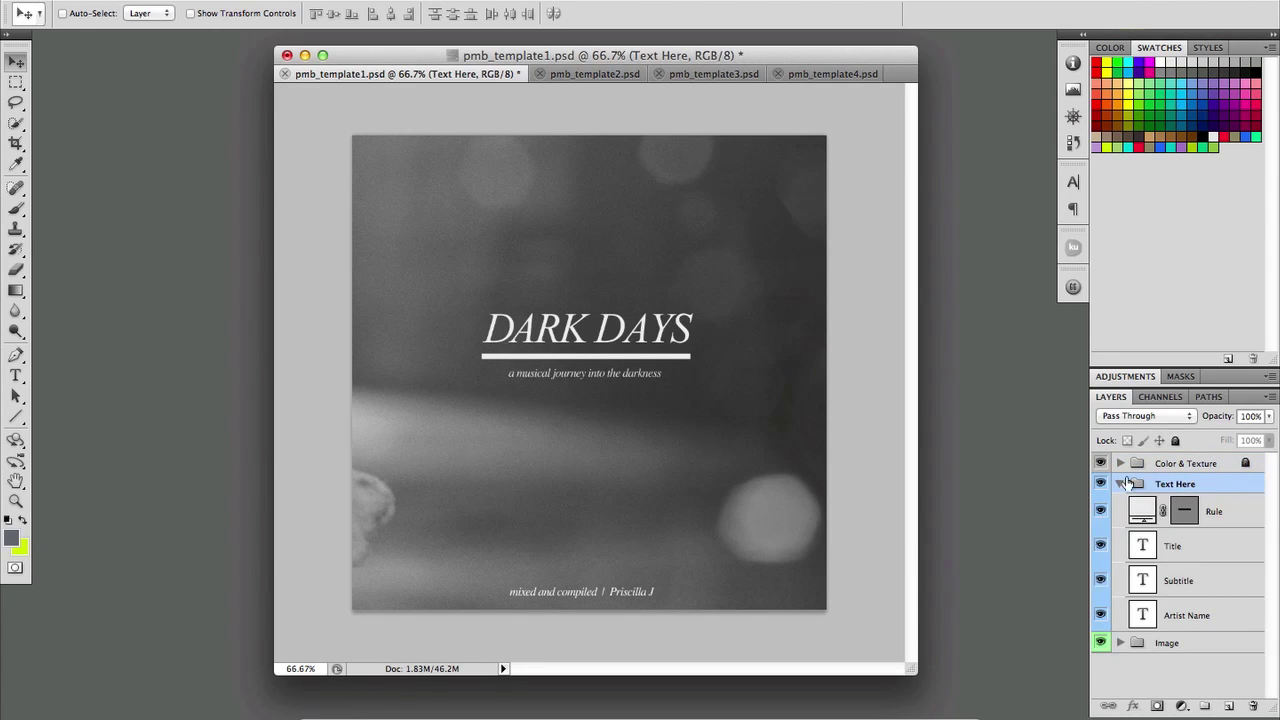
click(1166, 549)
click(1192, 590)
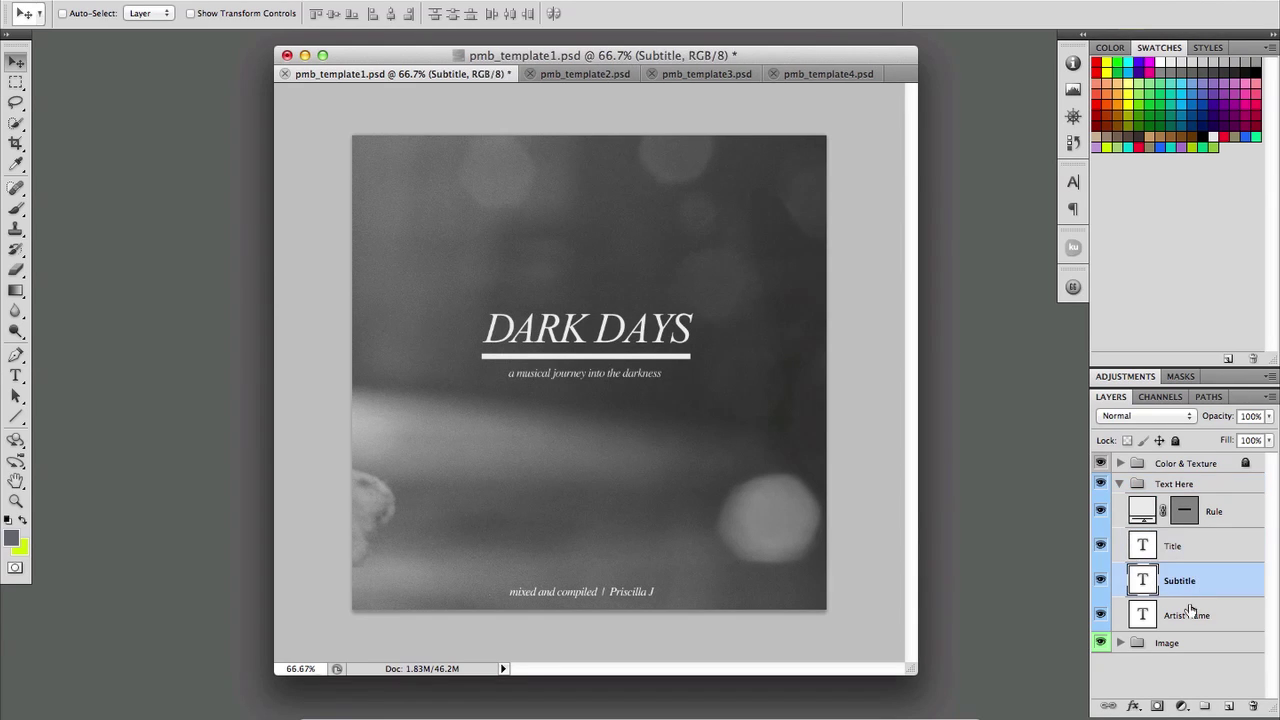
click(1146, 626)
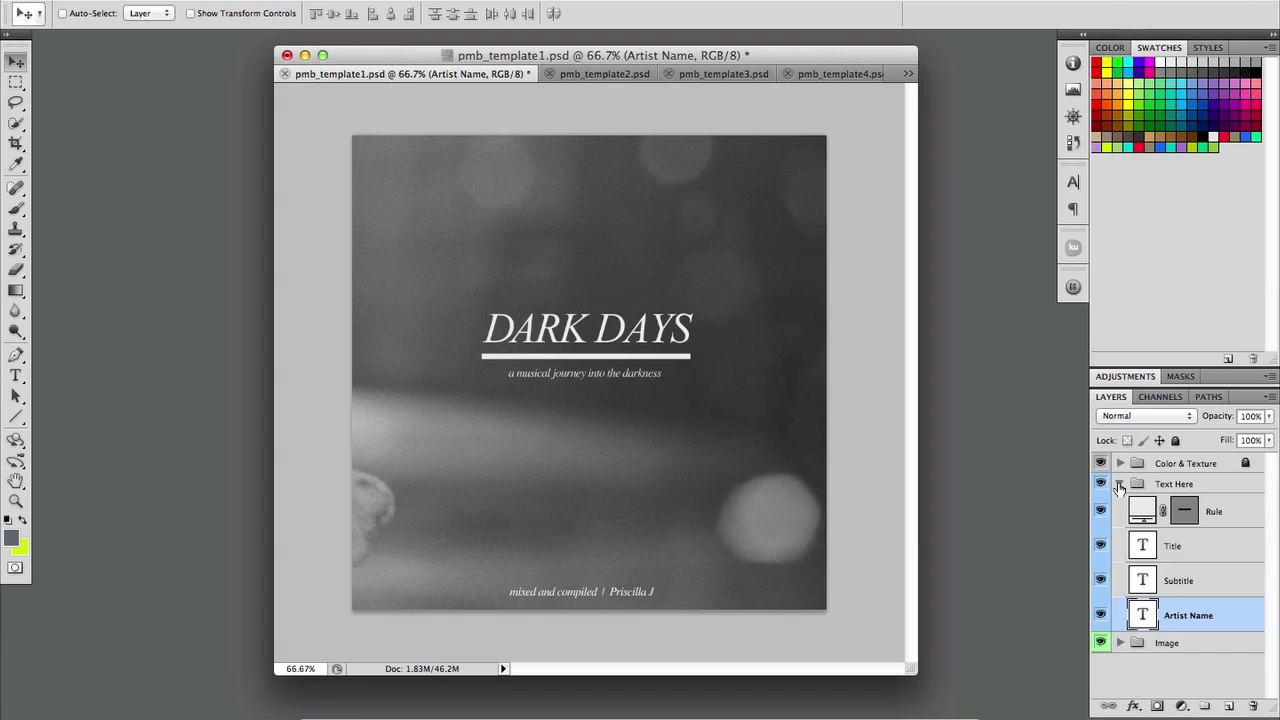
click(1119, 486)
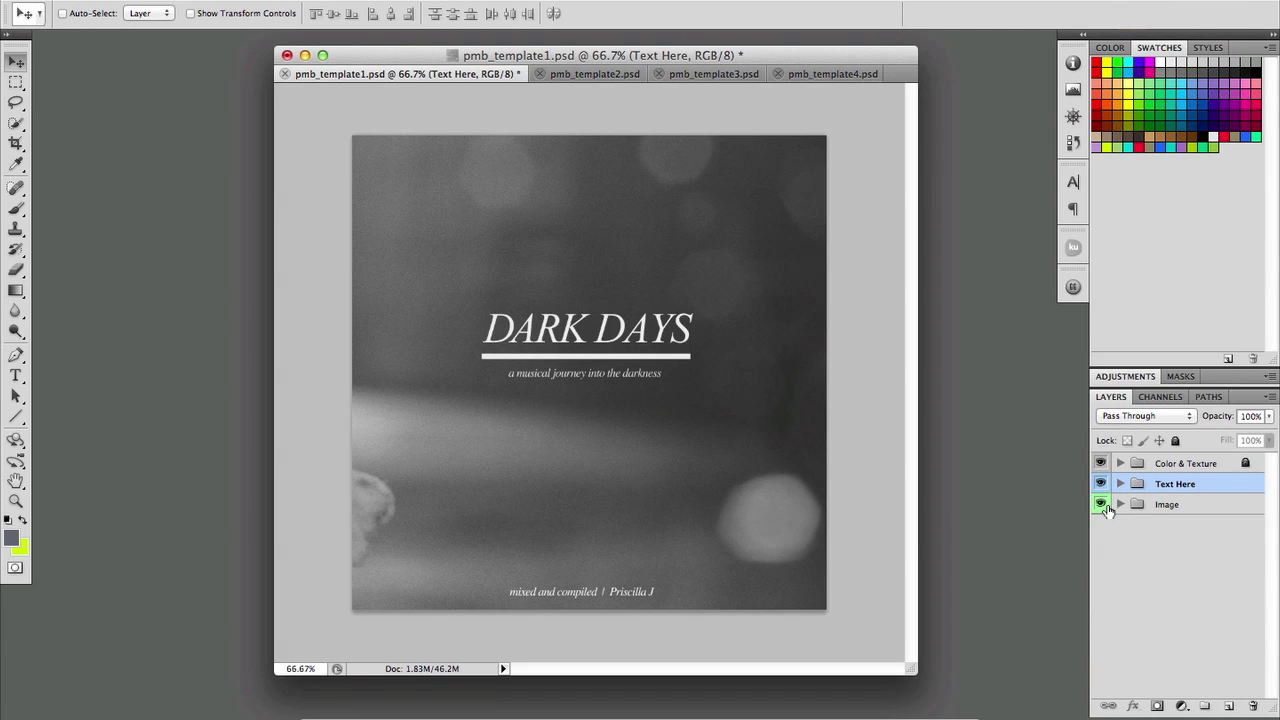
- Expand the Image group, toggle the Overlay Texture bokeh to compare, then select Drop Image Here
click(1160, 509)
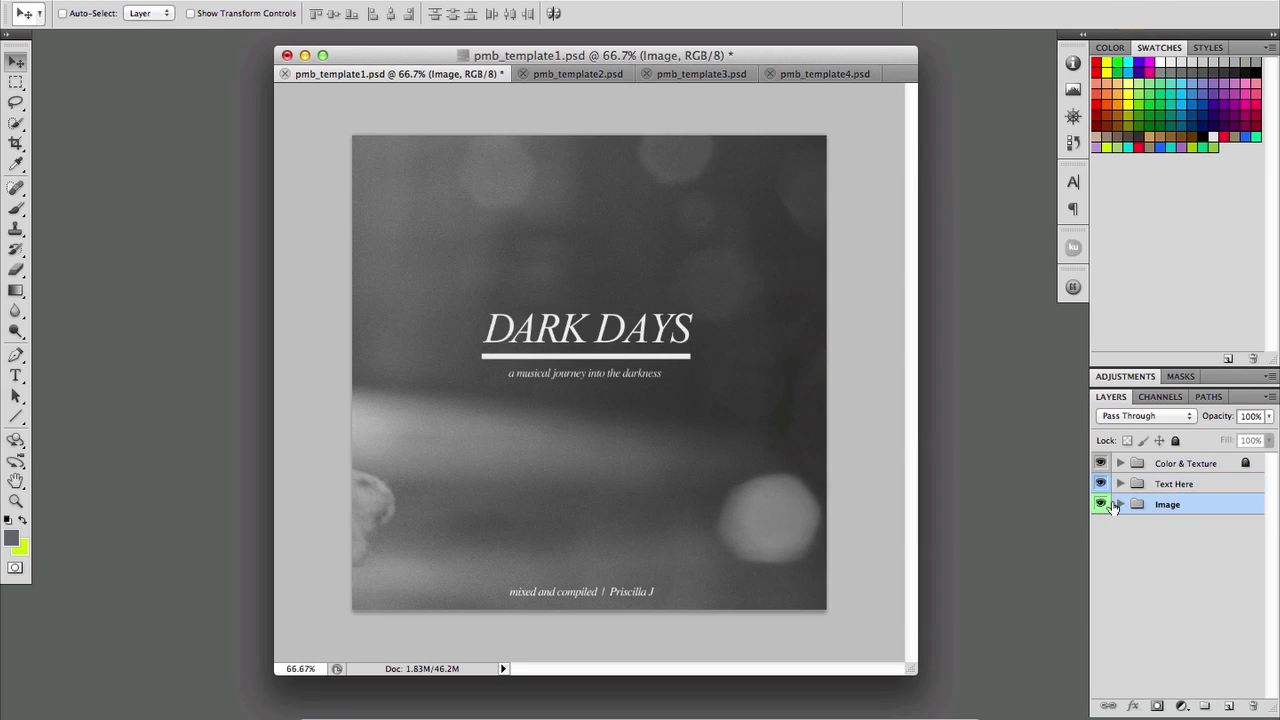
click(1121, 505)
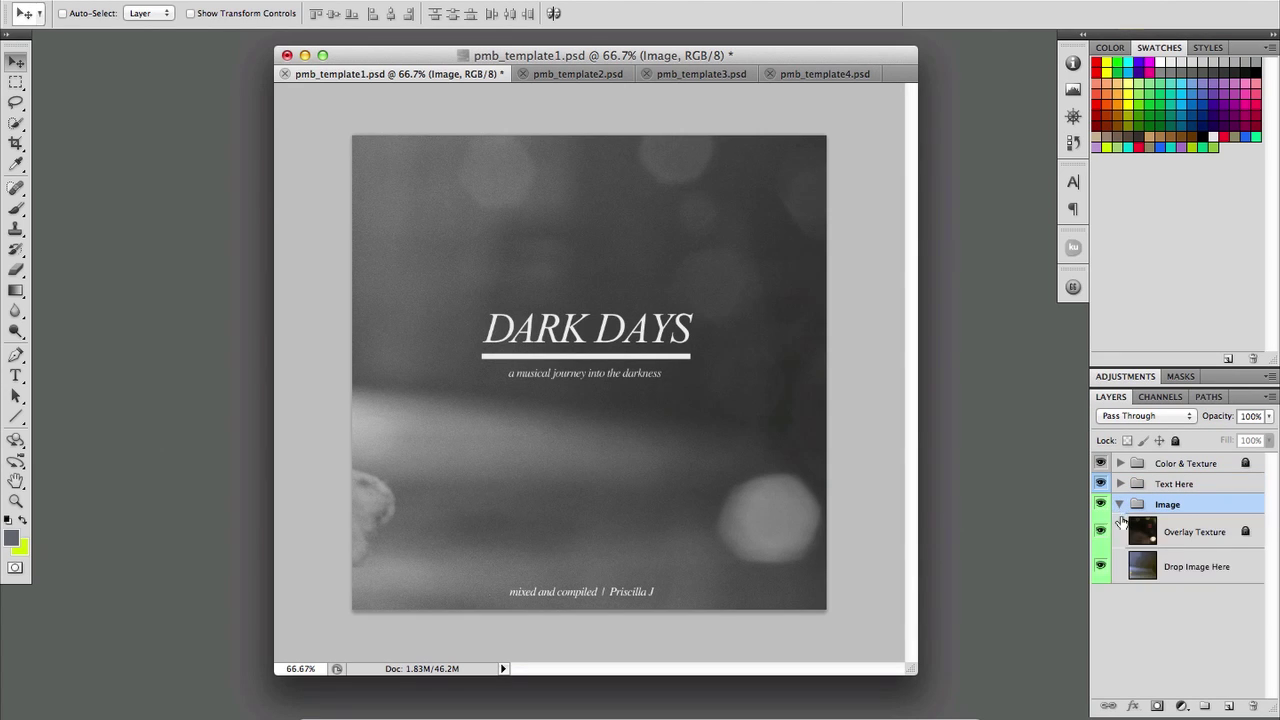
click(1200, 537)
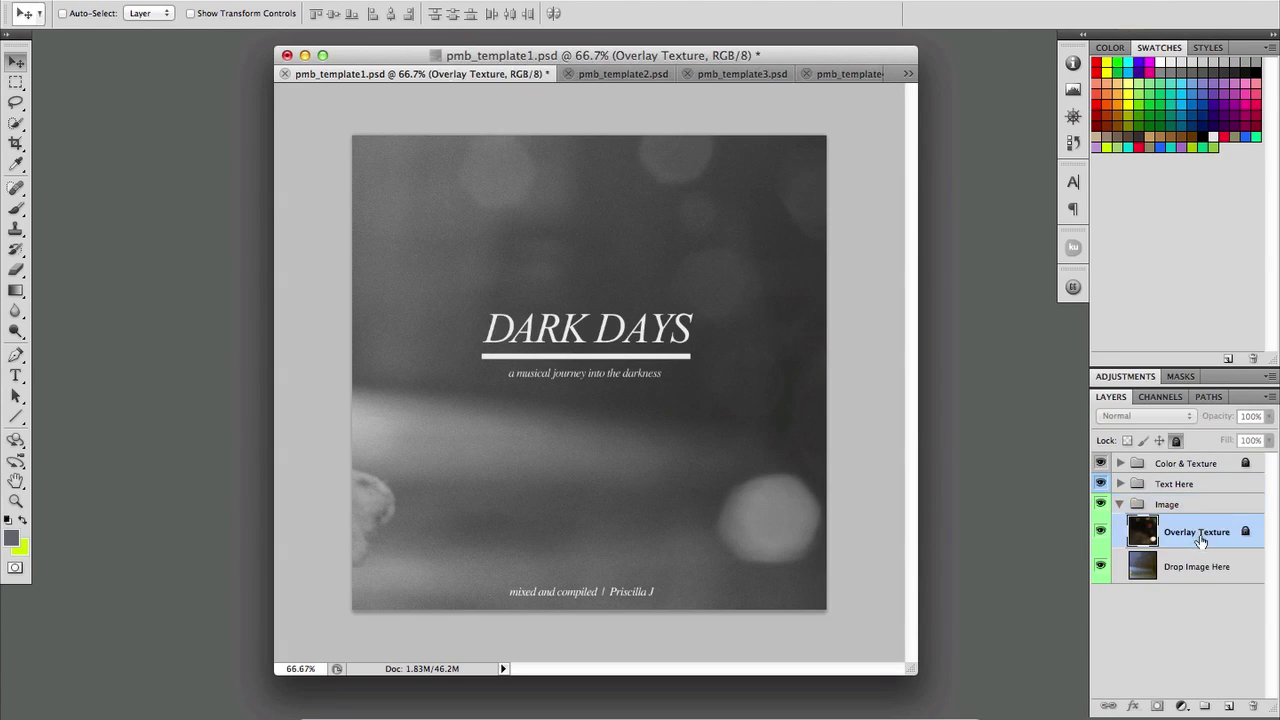
click(1101, 531)
click(1101, 532)
click(1102, 532)
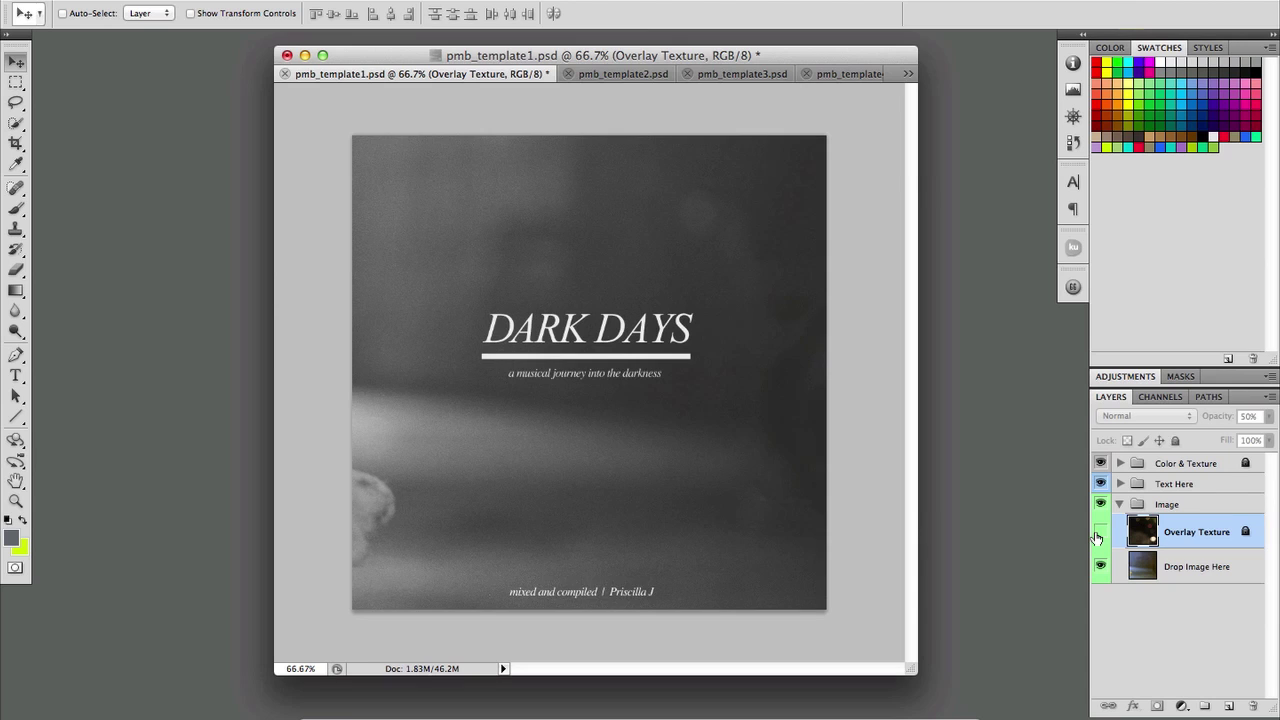
click(1100, 532)
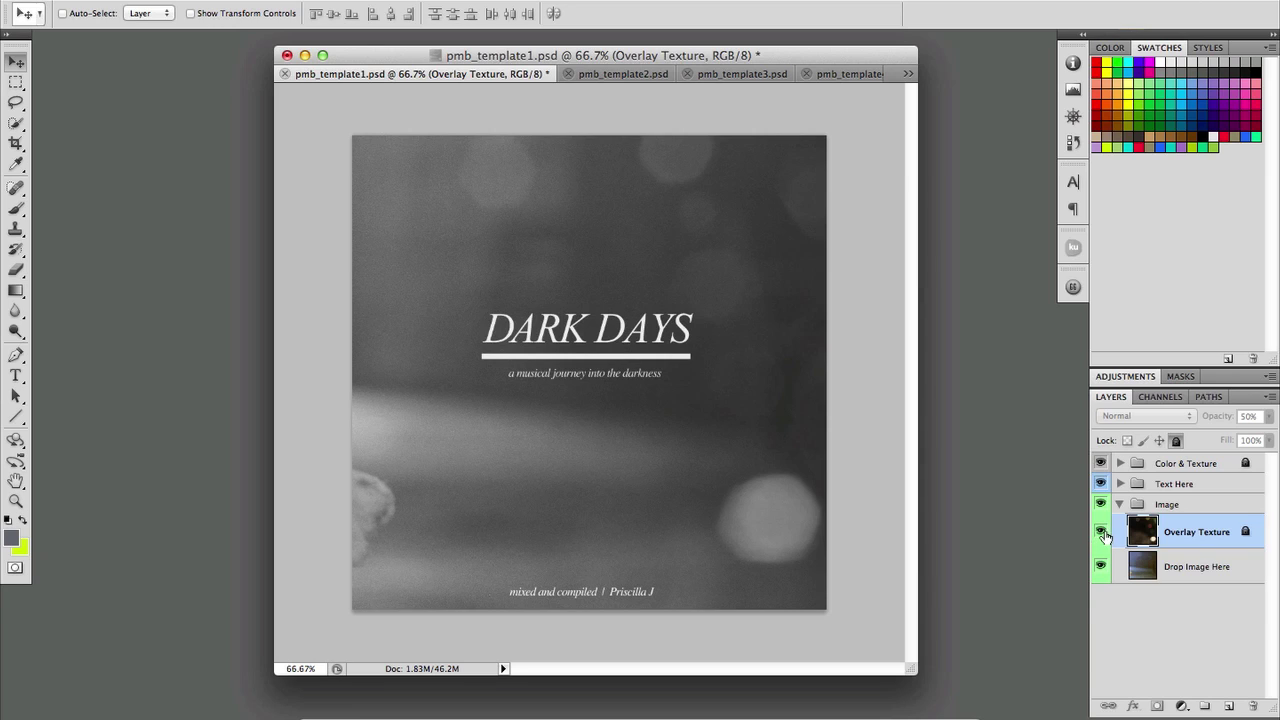
click(1101, 536)
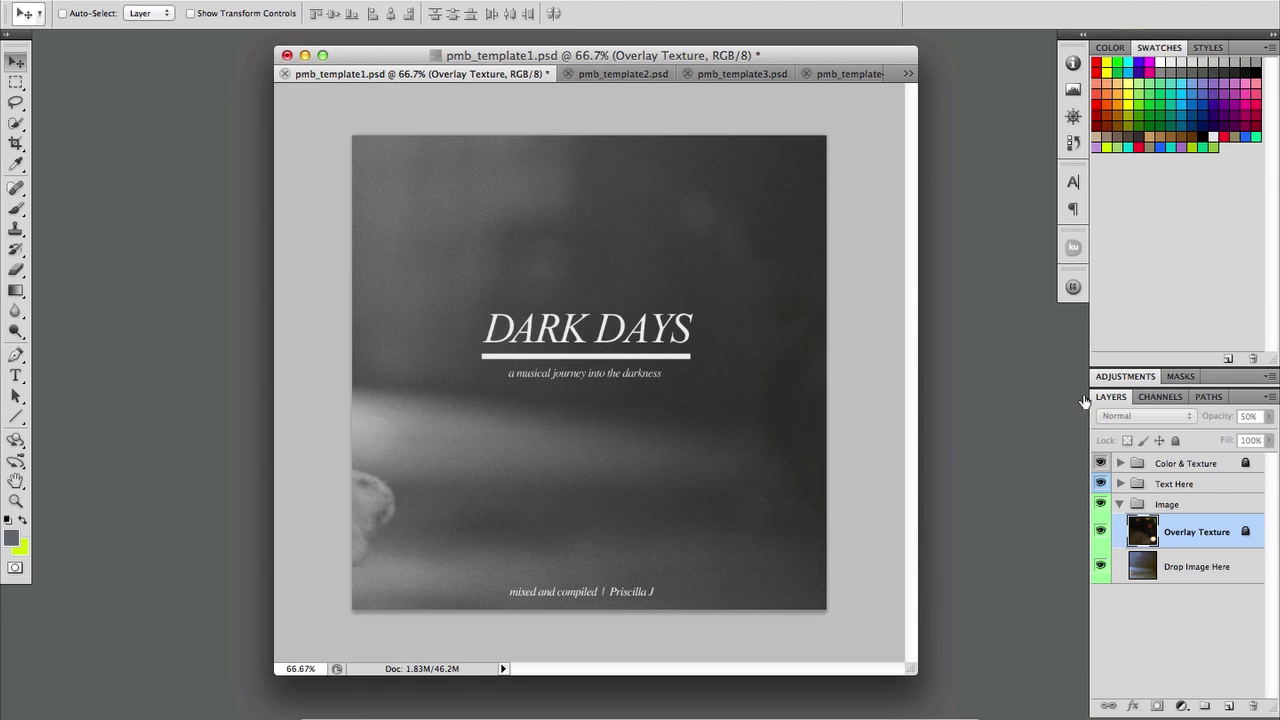
click(1156, 567)
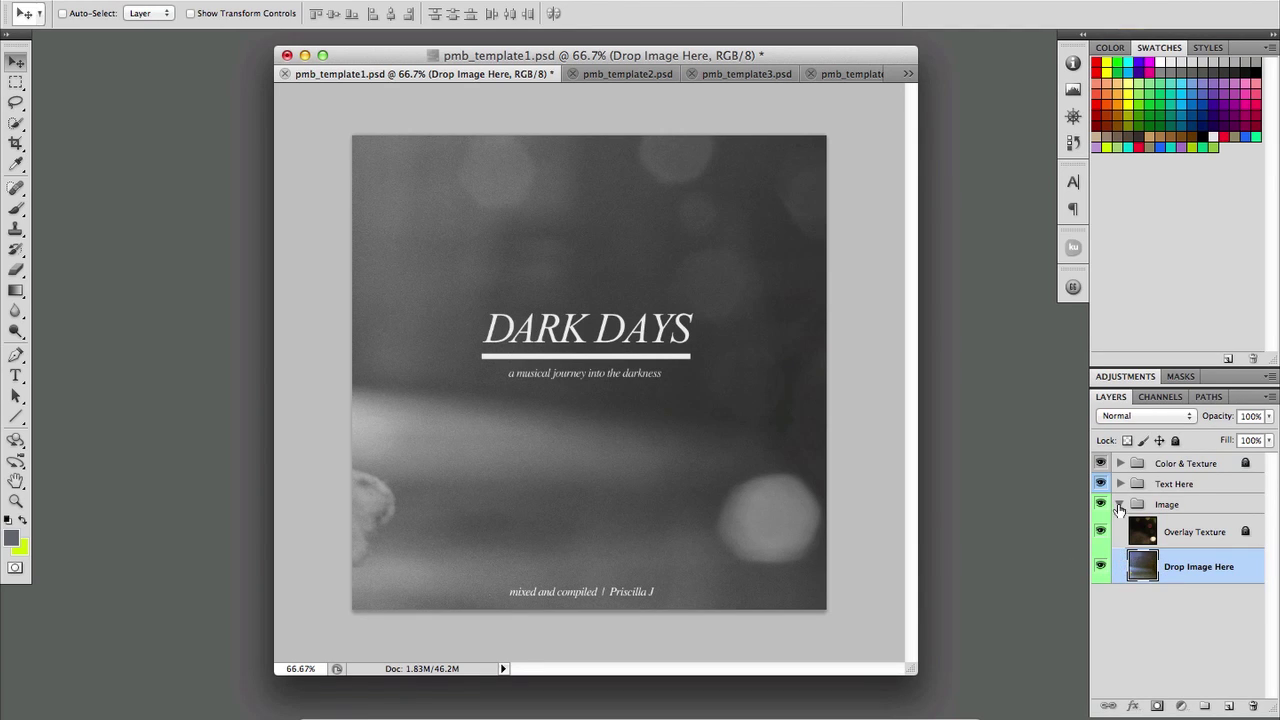
- Collapse the Image group and preview the cover without the Color & Texture black-and-white treatment, then restore it
click(1119, 505)
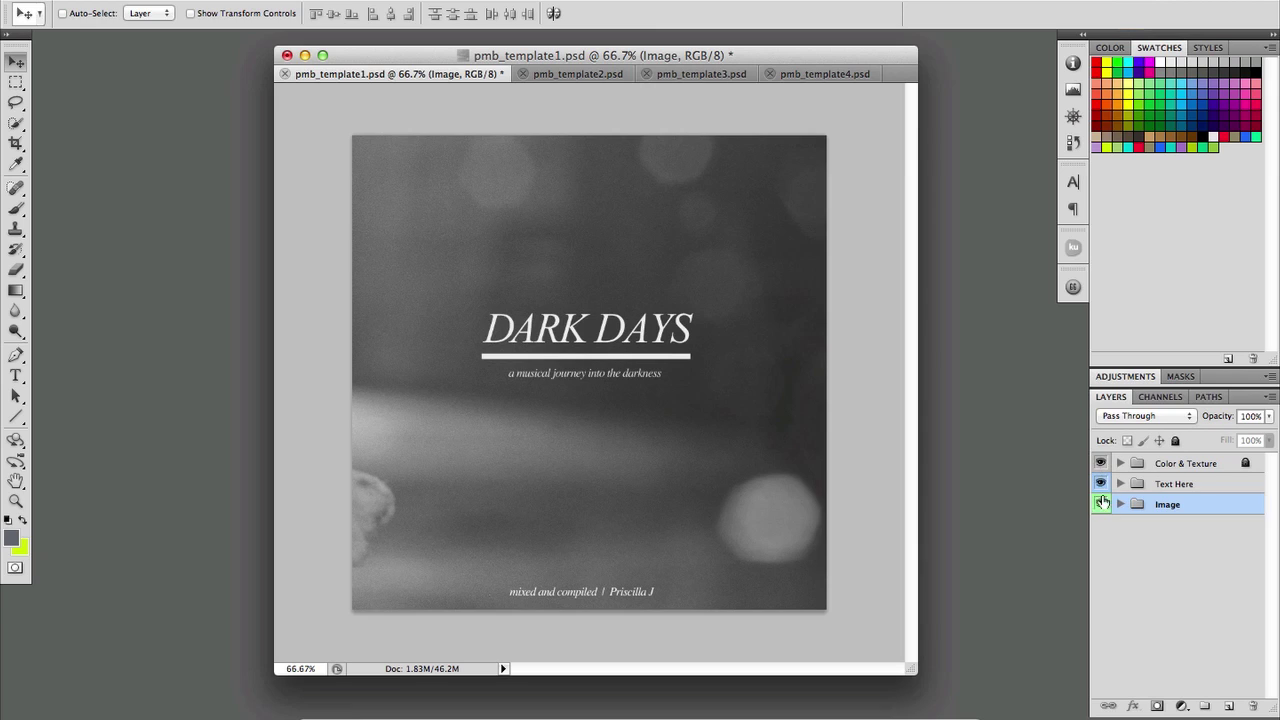
click(1220, 466)
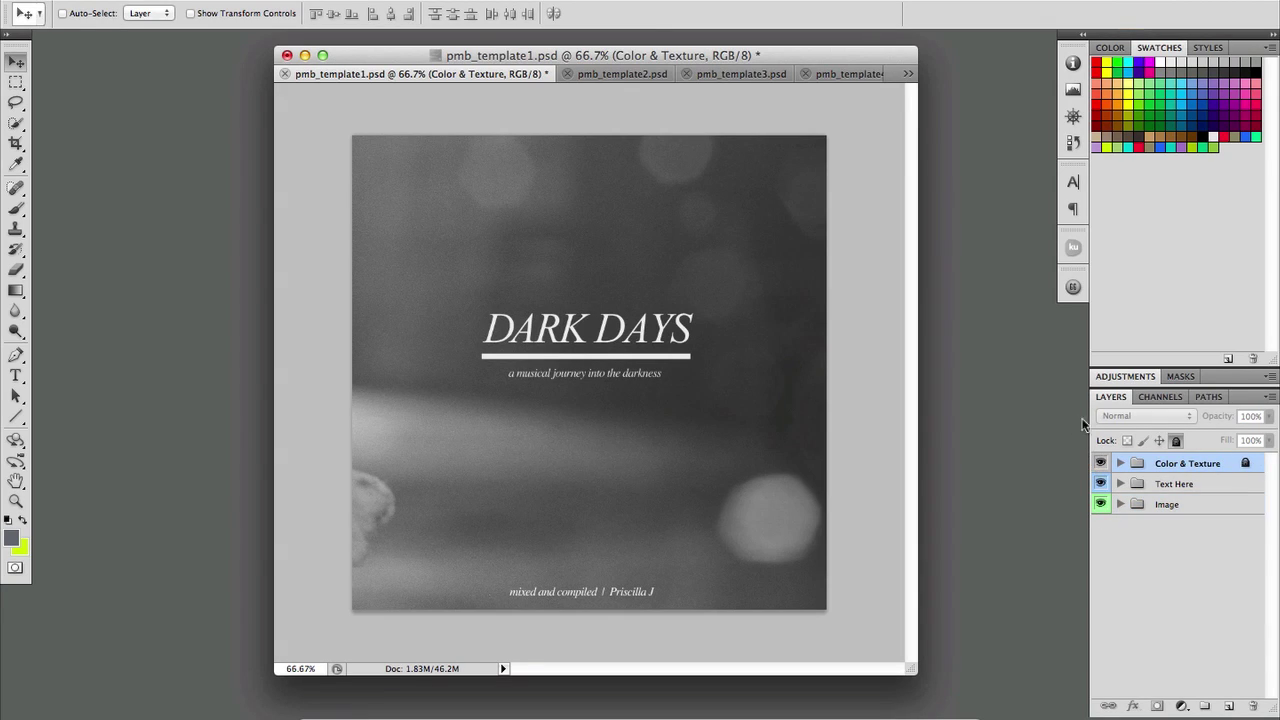
click(1100, 463)
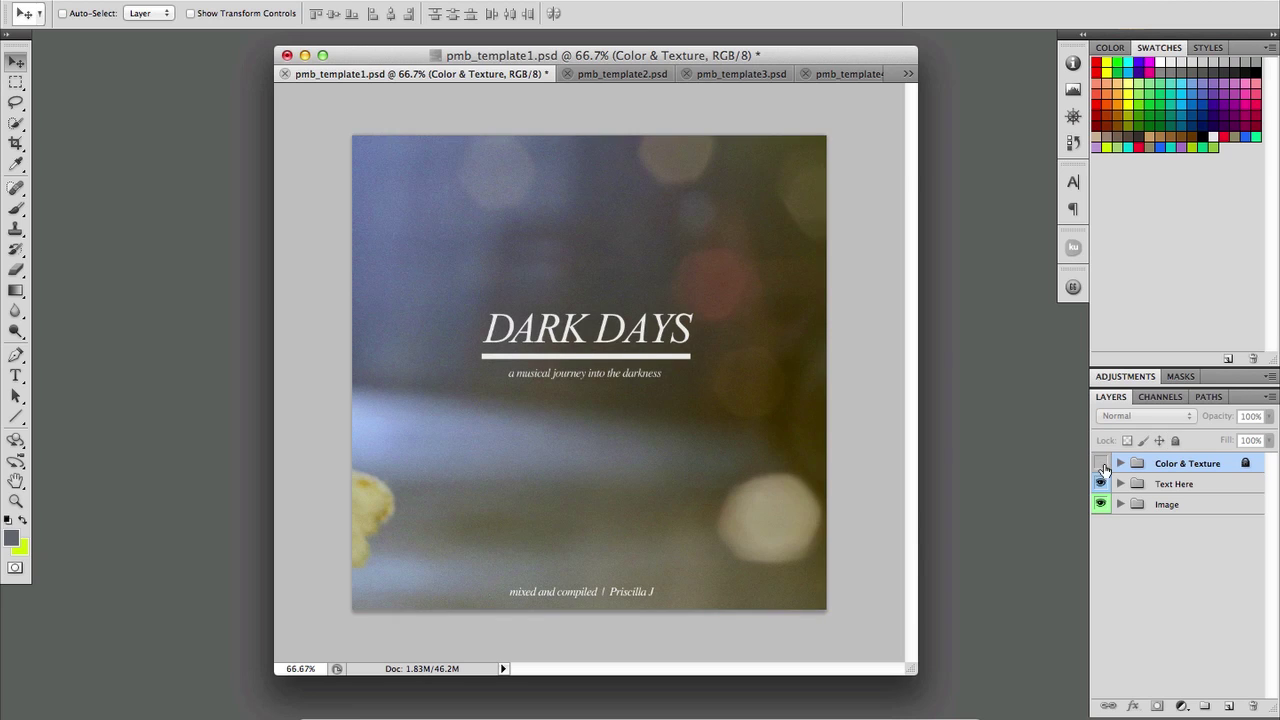
click(1100, 463)
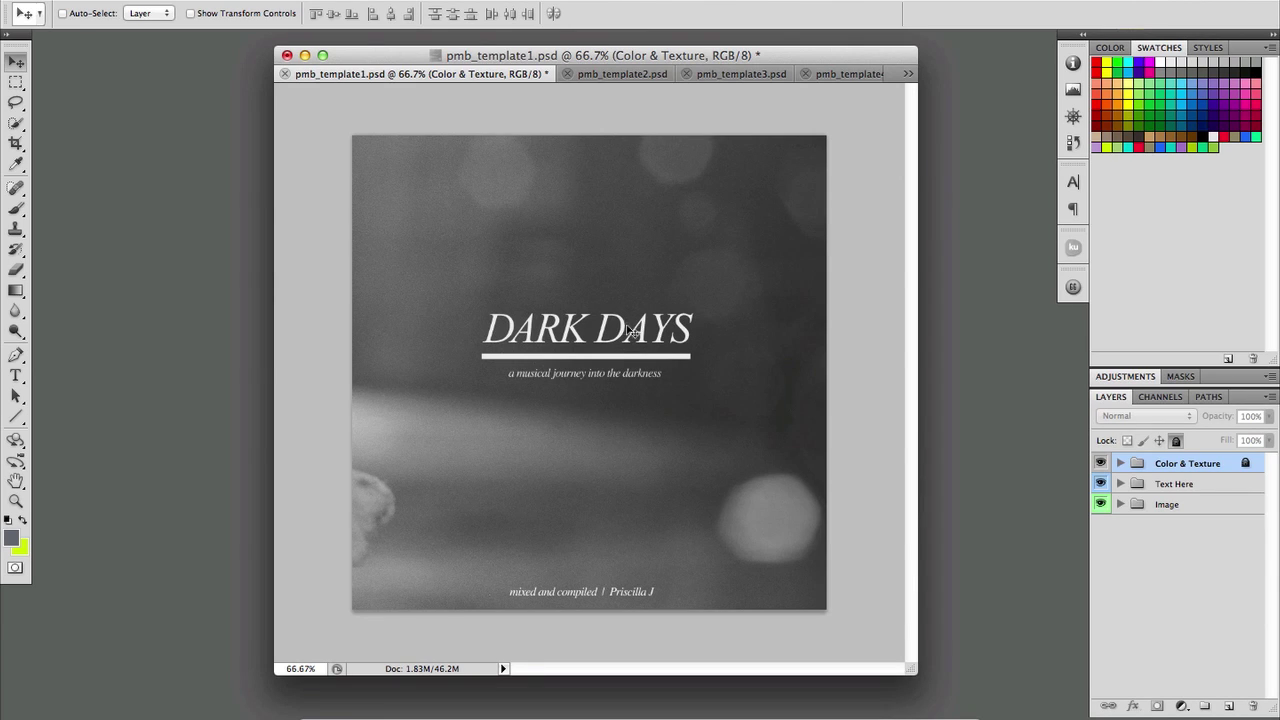
click(413, 712)
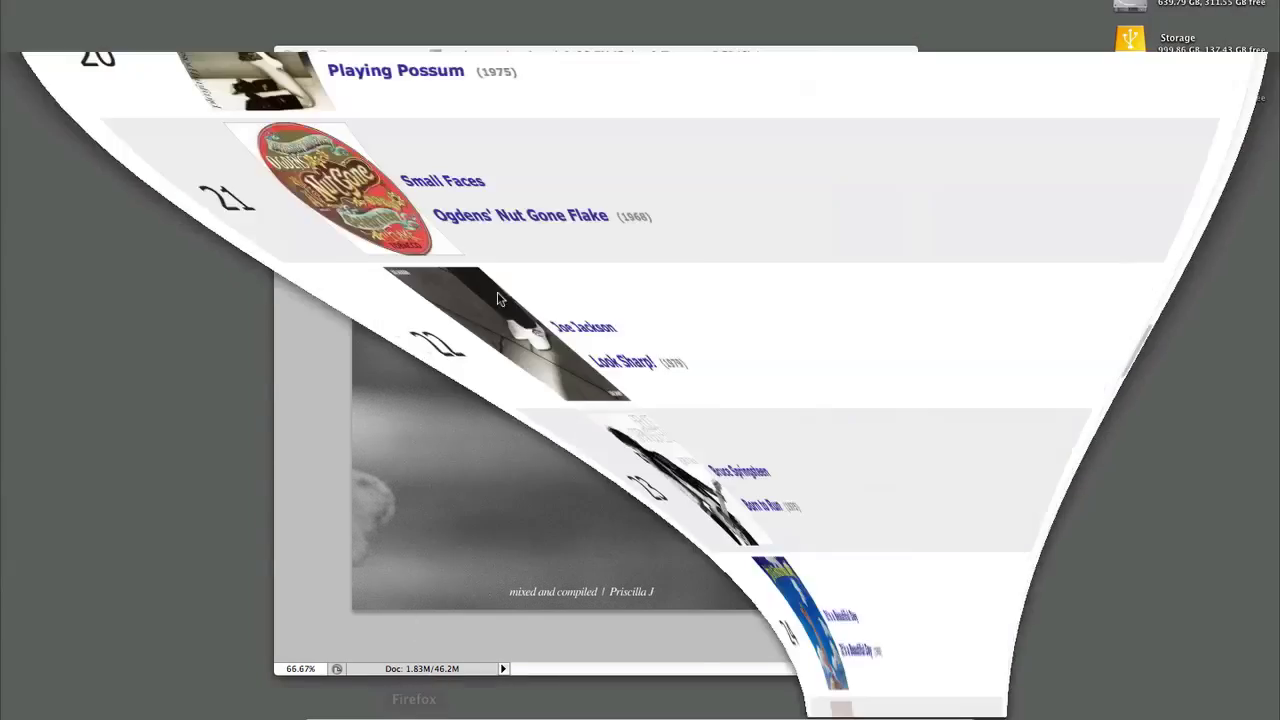
click(729, 8)
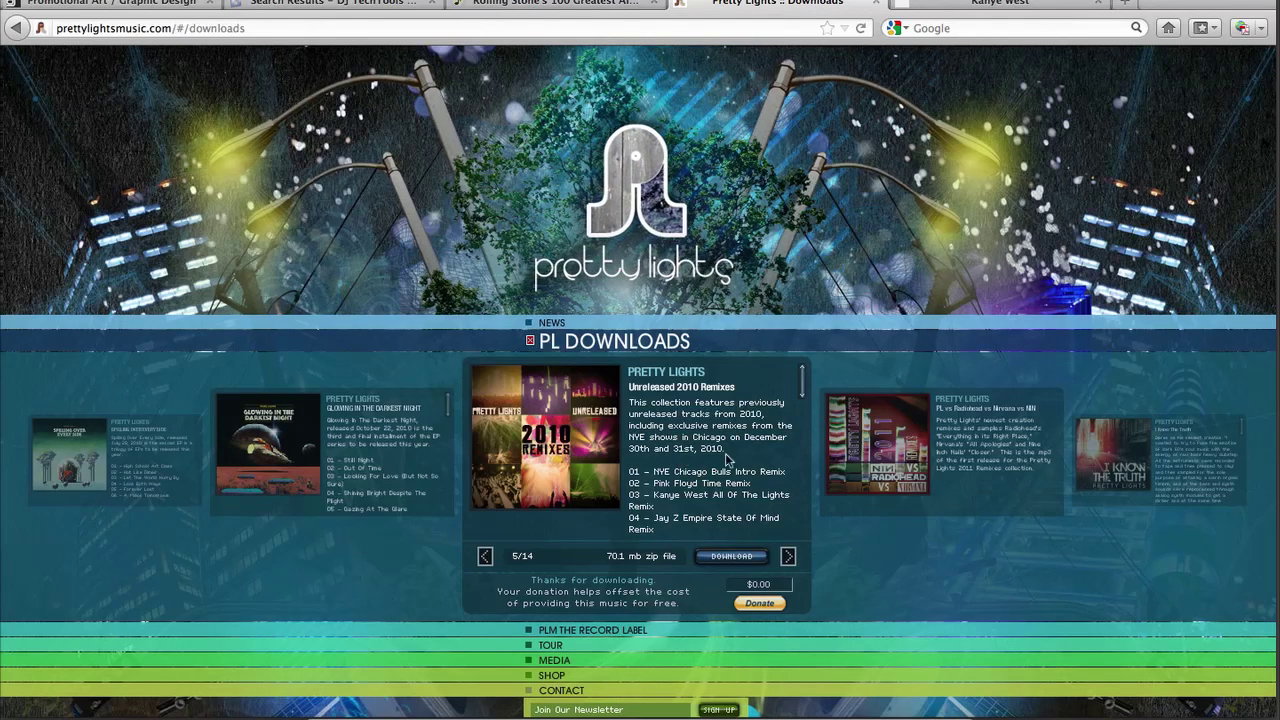
click(1013, 6)
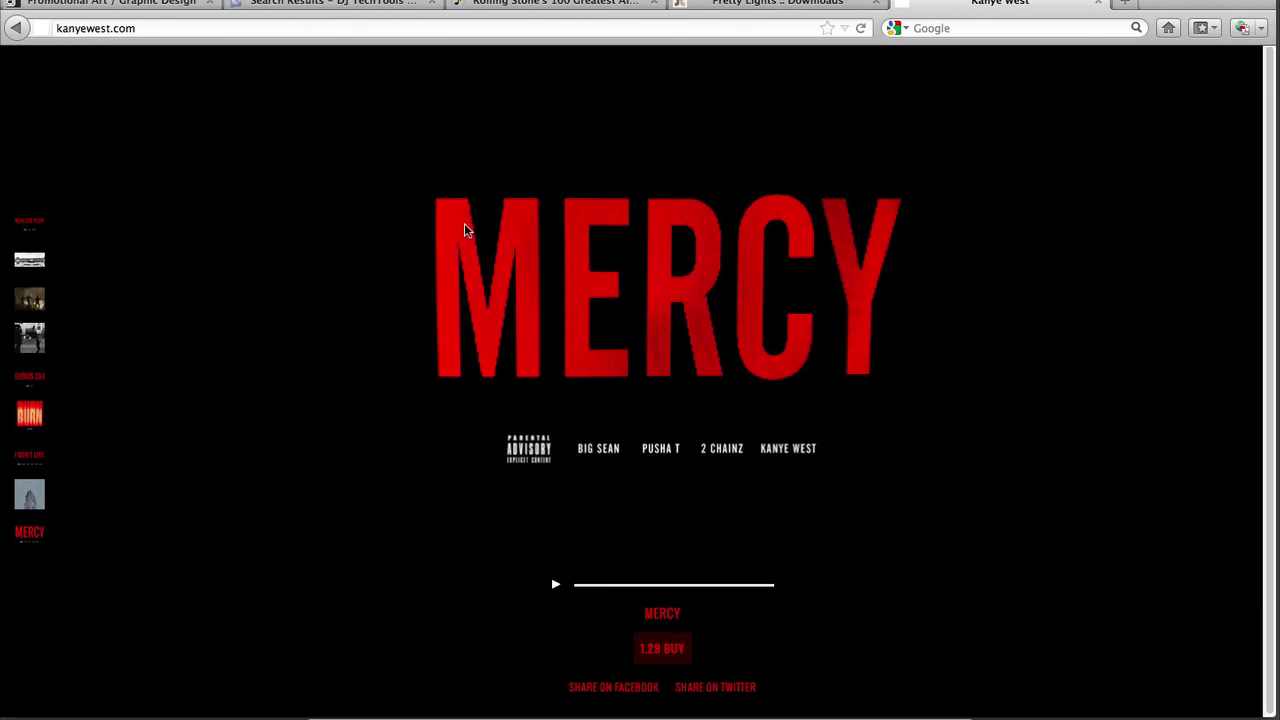
click(734, 6)
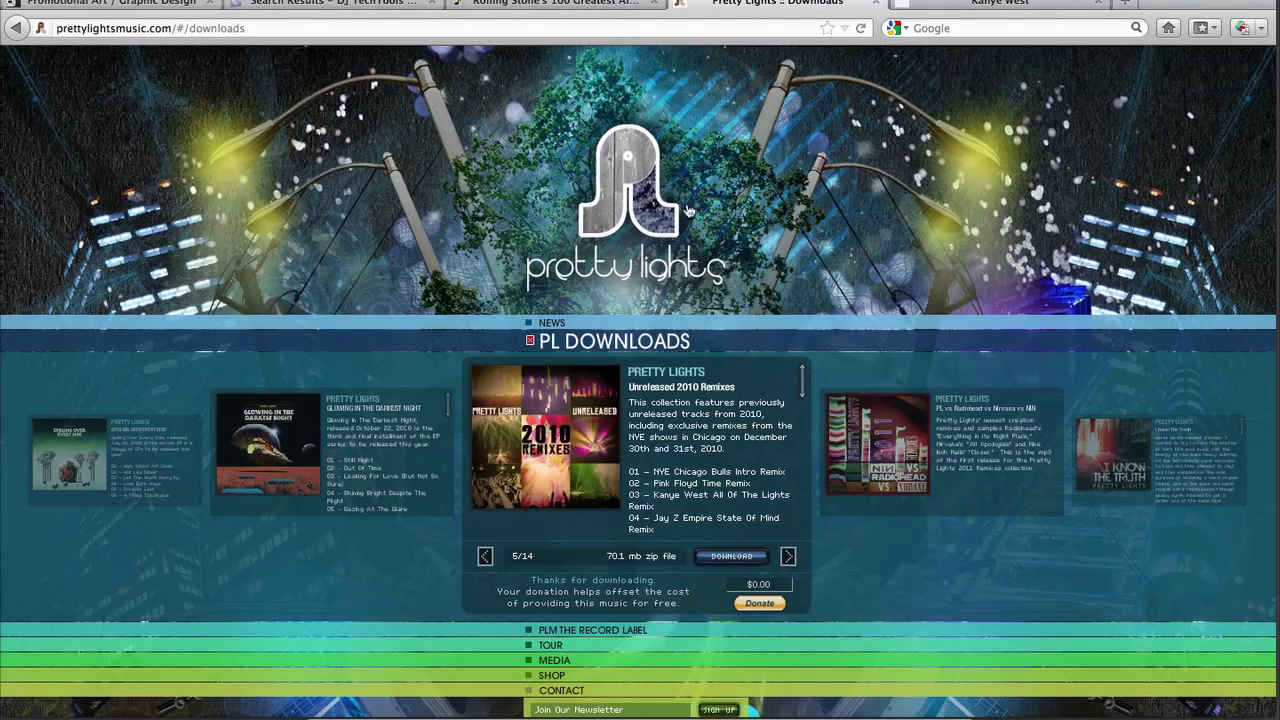
click(788, 556)
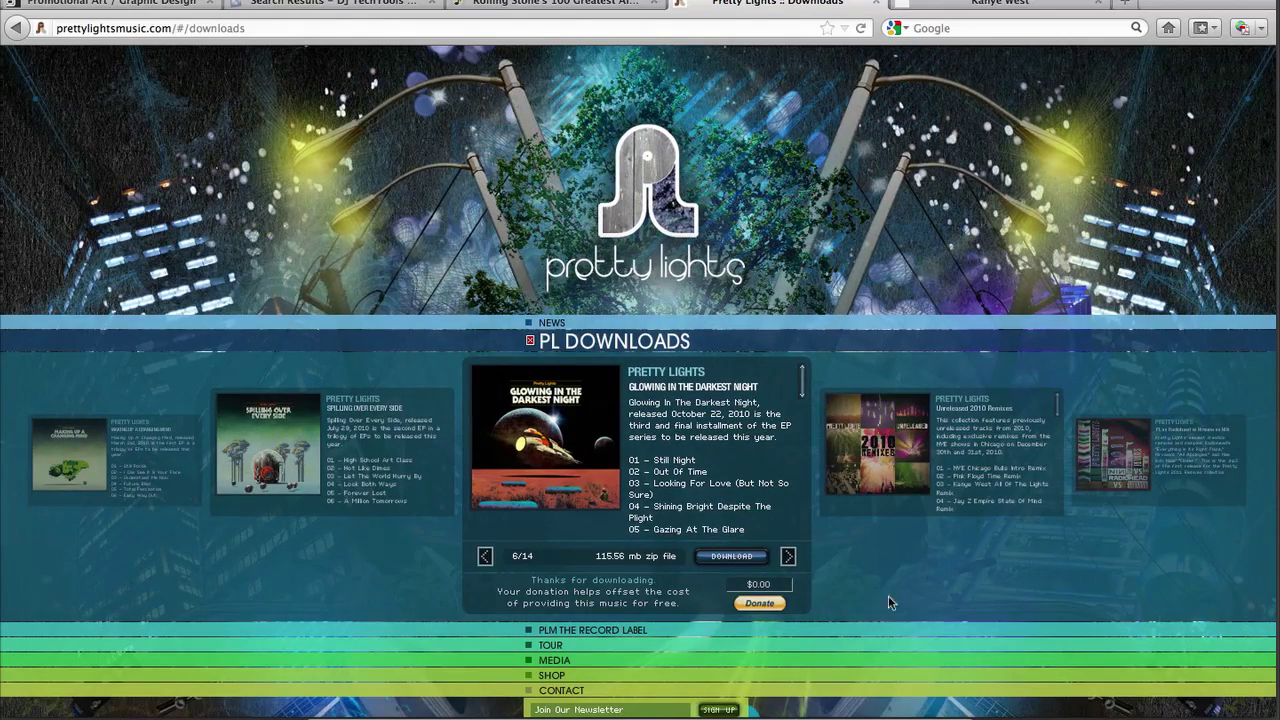
click(788, 556)
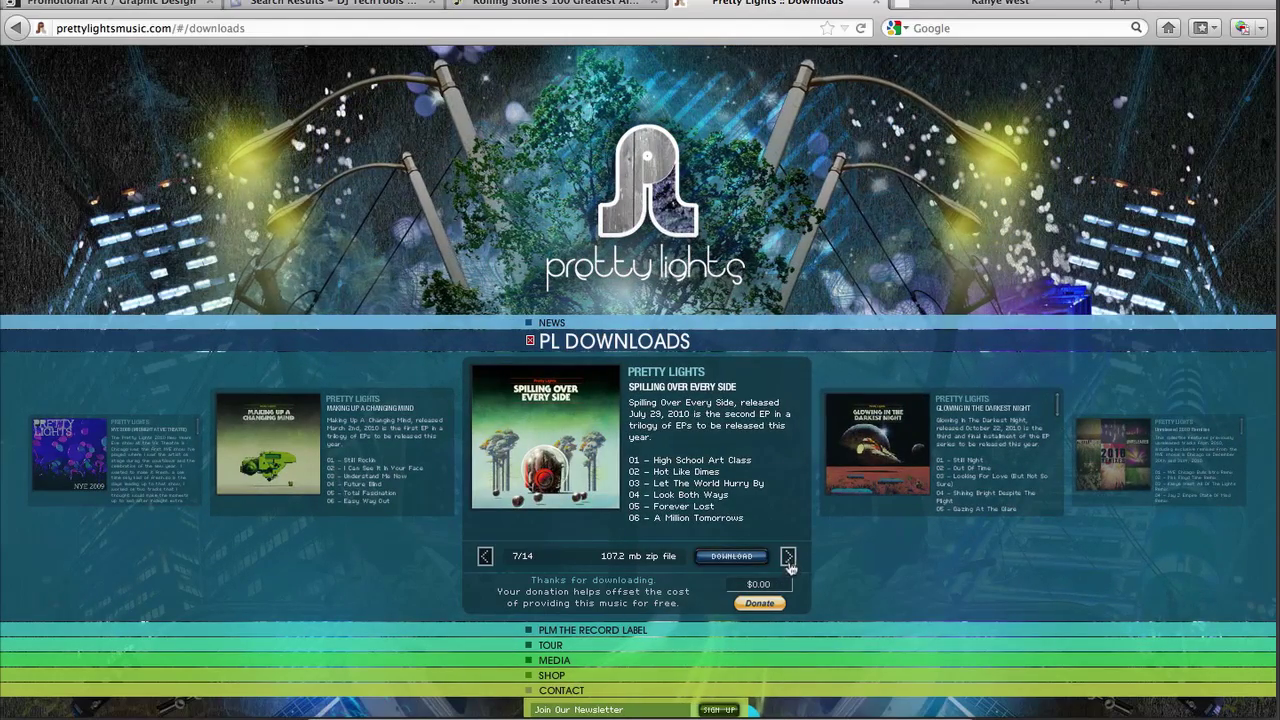
click(789, 562)
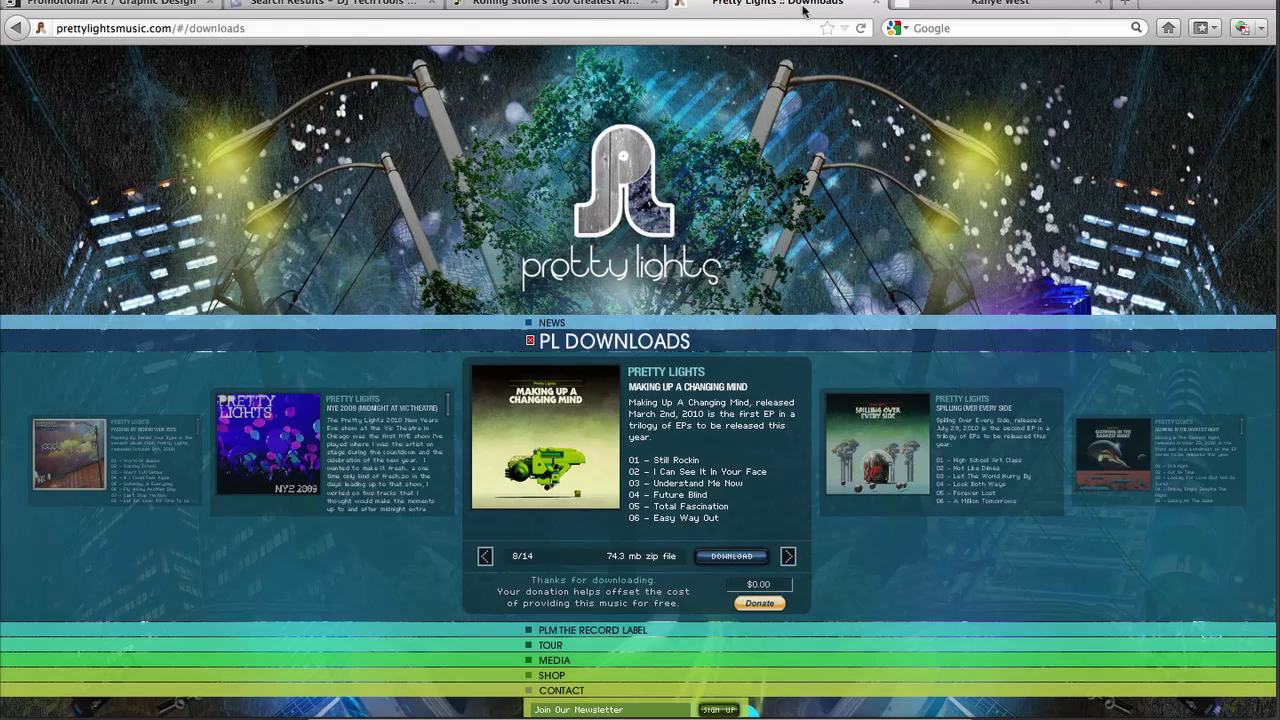
click(1002, 8)
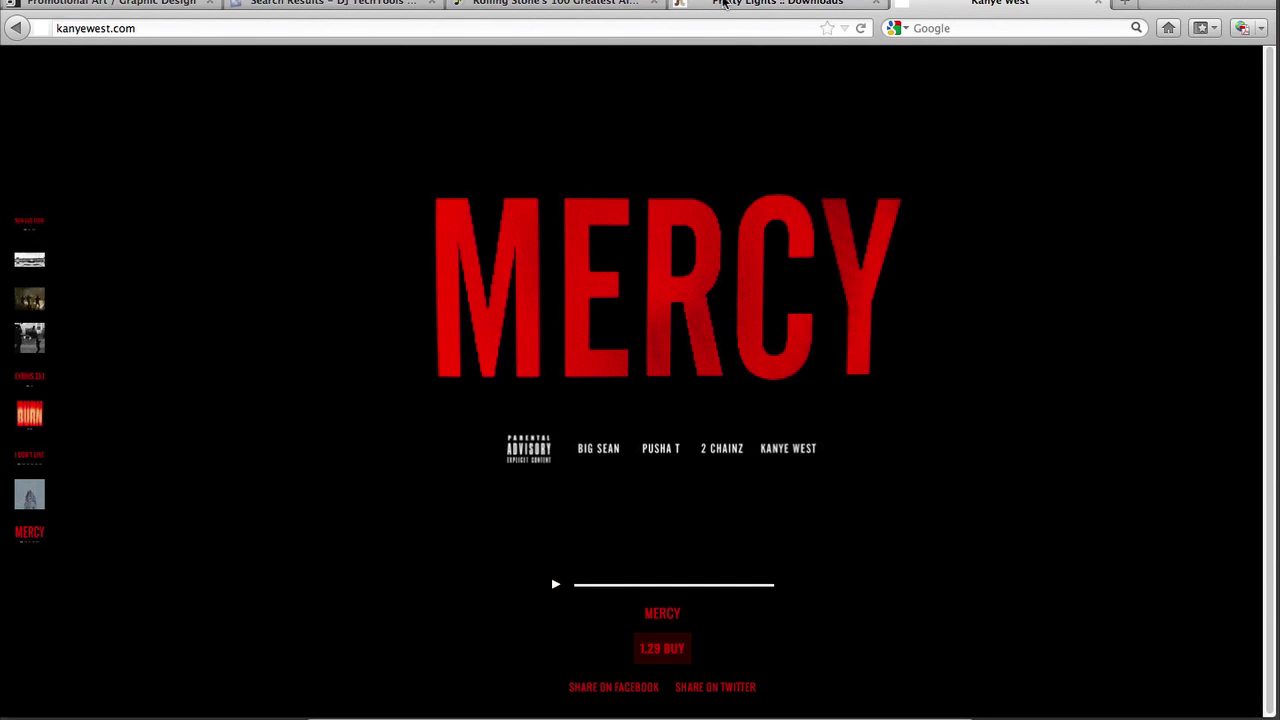
click(735, 6)
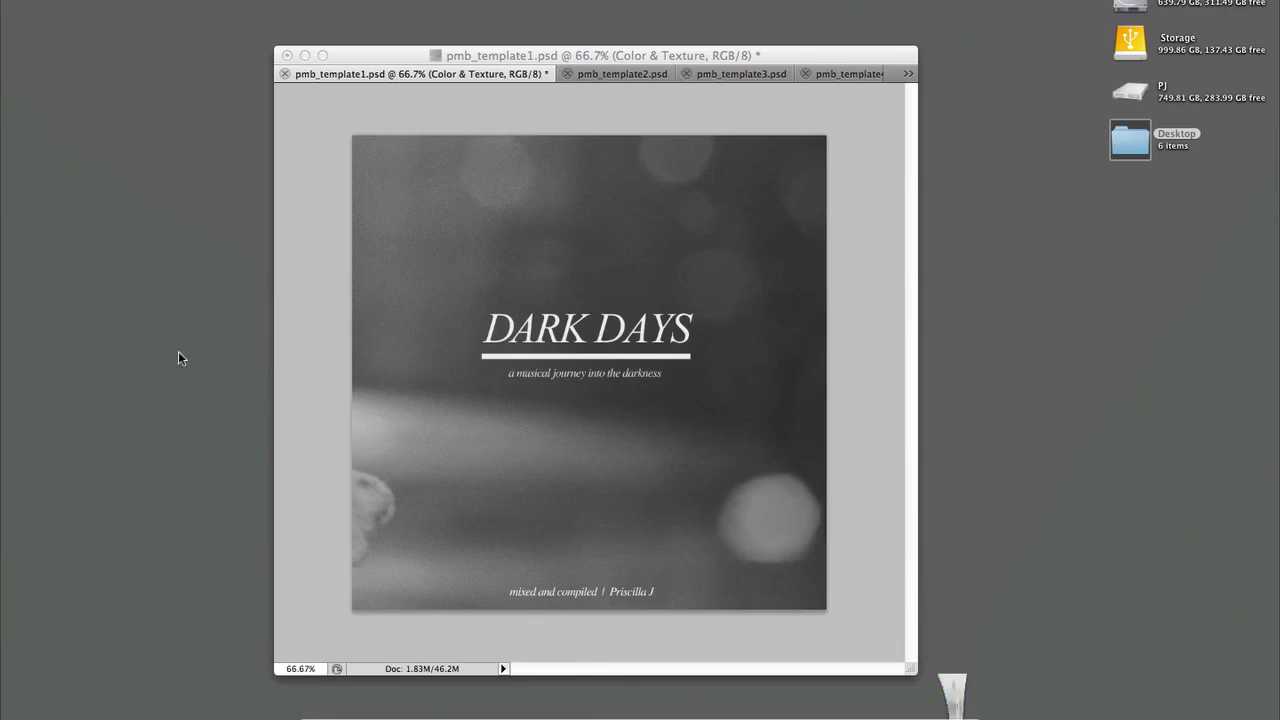
- Save a JPEG copy of the DARK DAYS cover to the Desktop as darkdays.jpg at quality 8 (High)
click(344, 454)
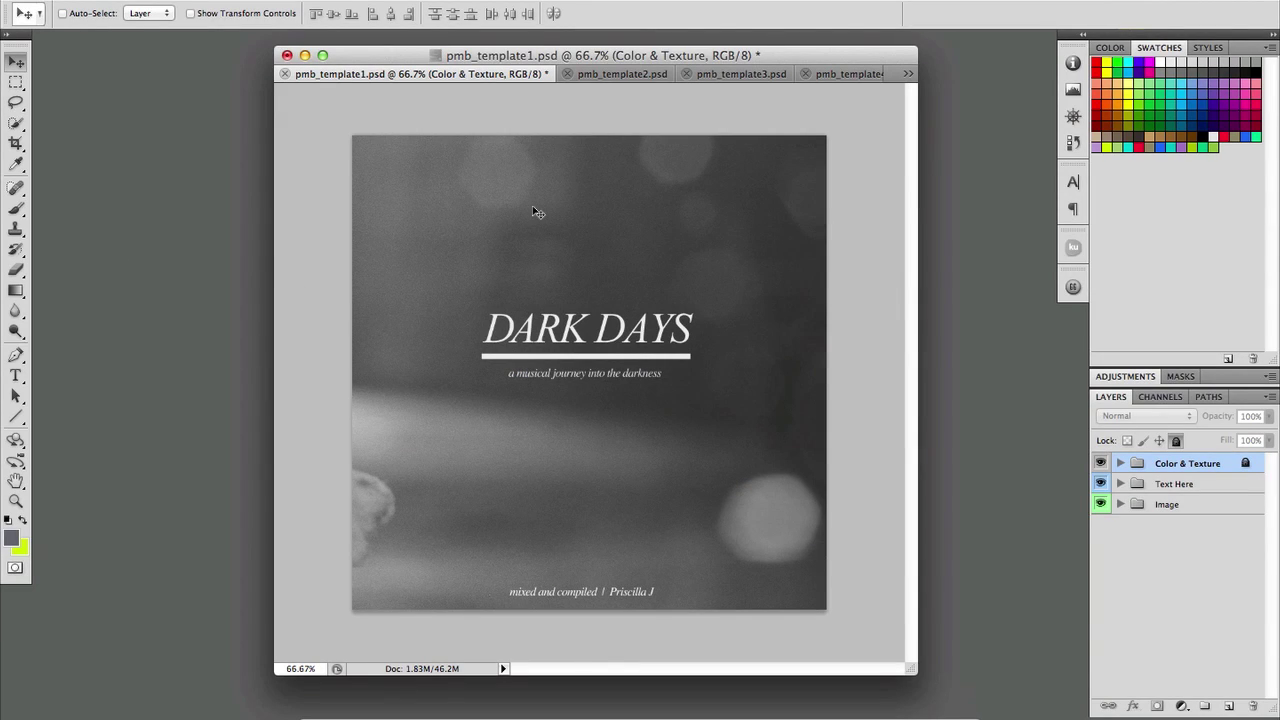
key(super+shift+s)
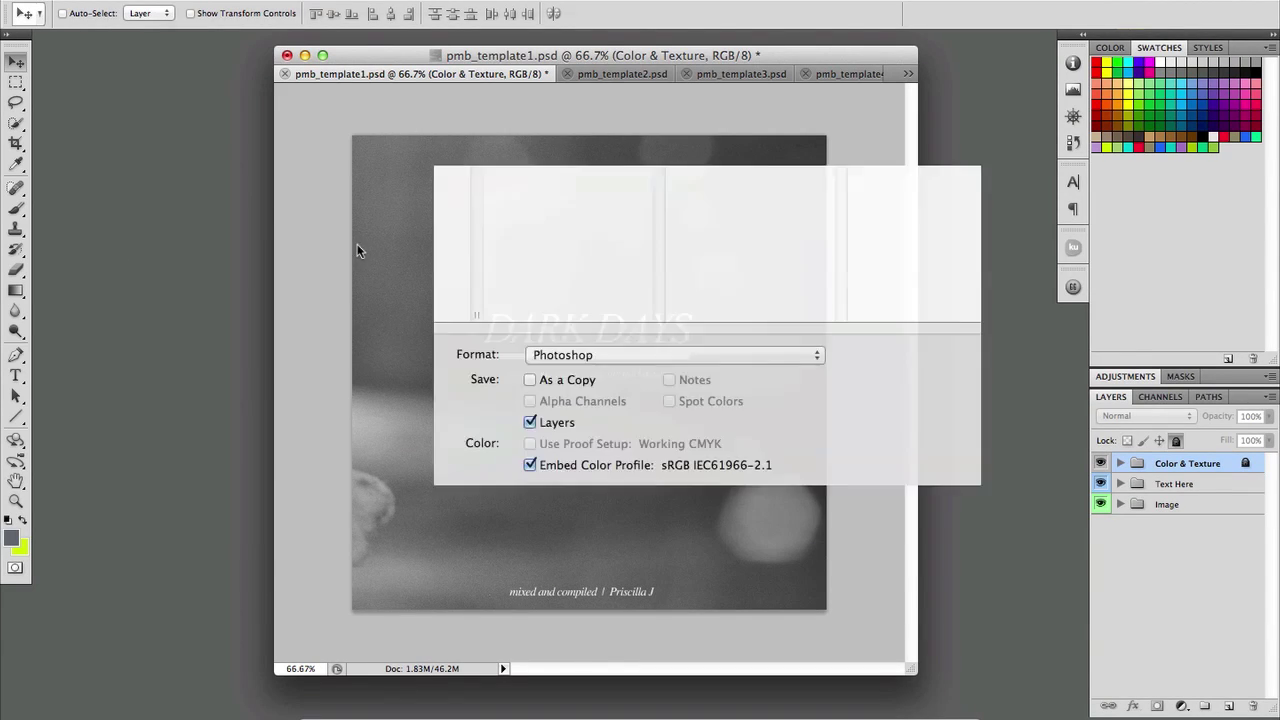
click(259, 208)
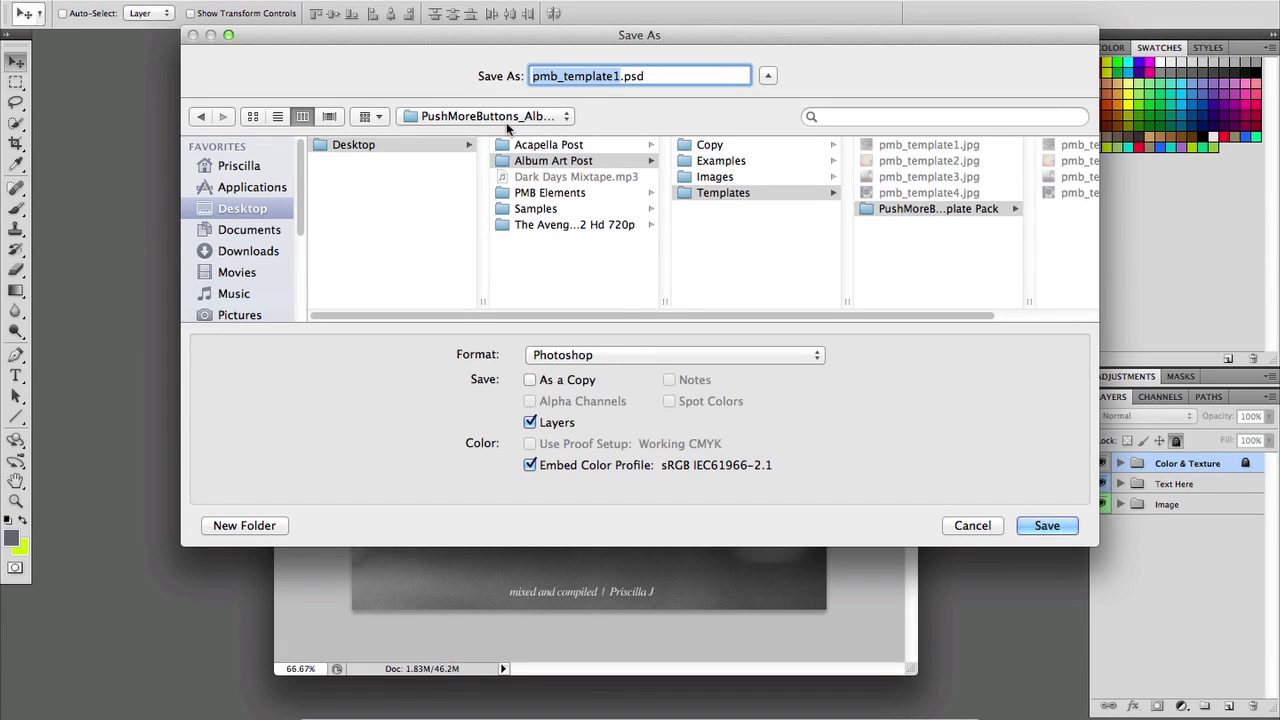
text(darkdays)
click(650, 355)
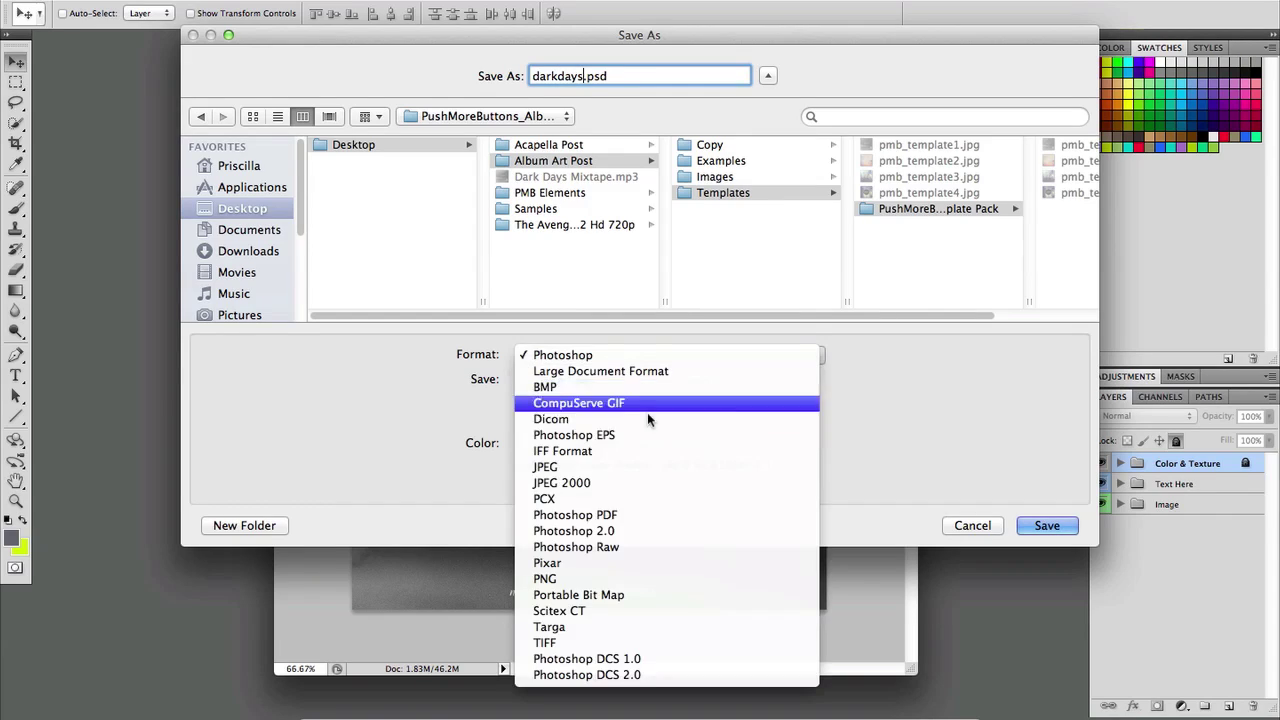
click(620, 468)
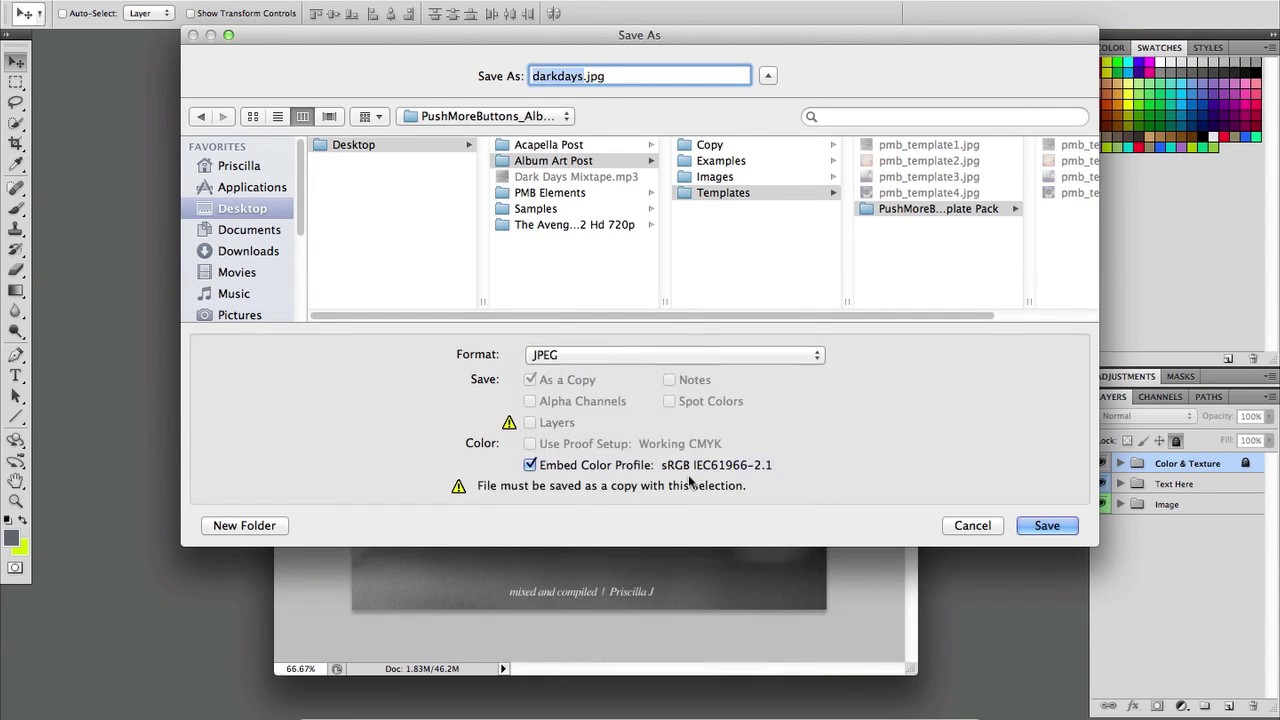
click(254, 189)
click(252, 209)
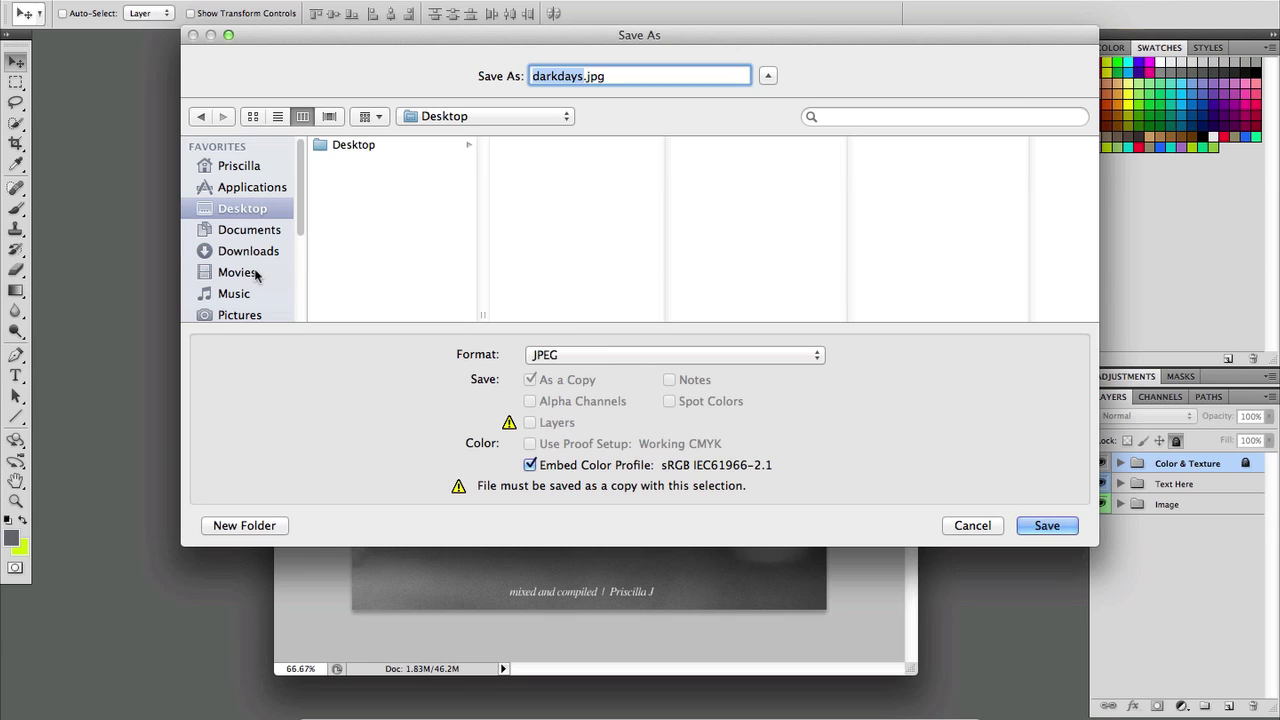
key(Return)
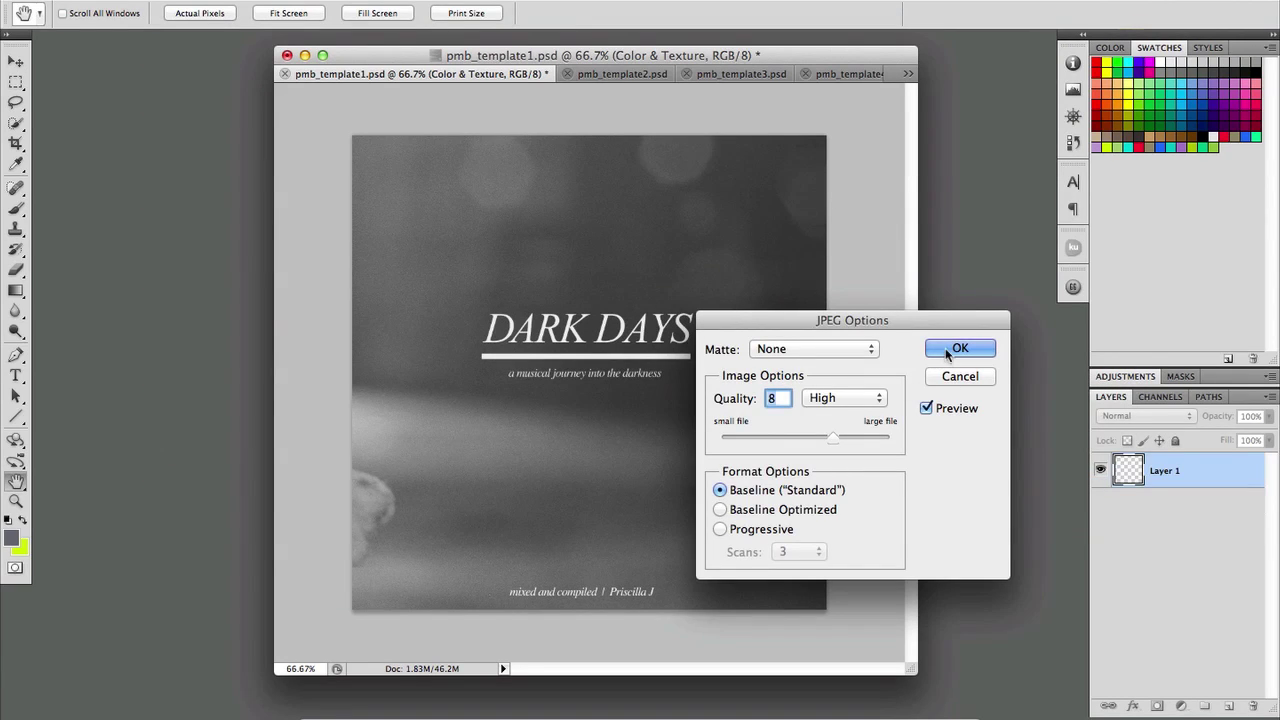
click(966, 348)
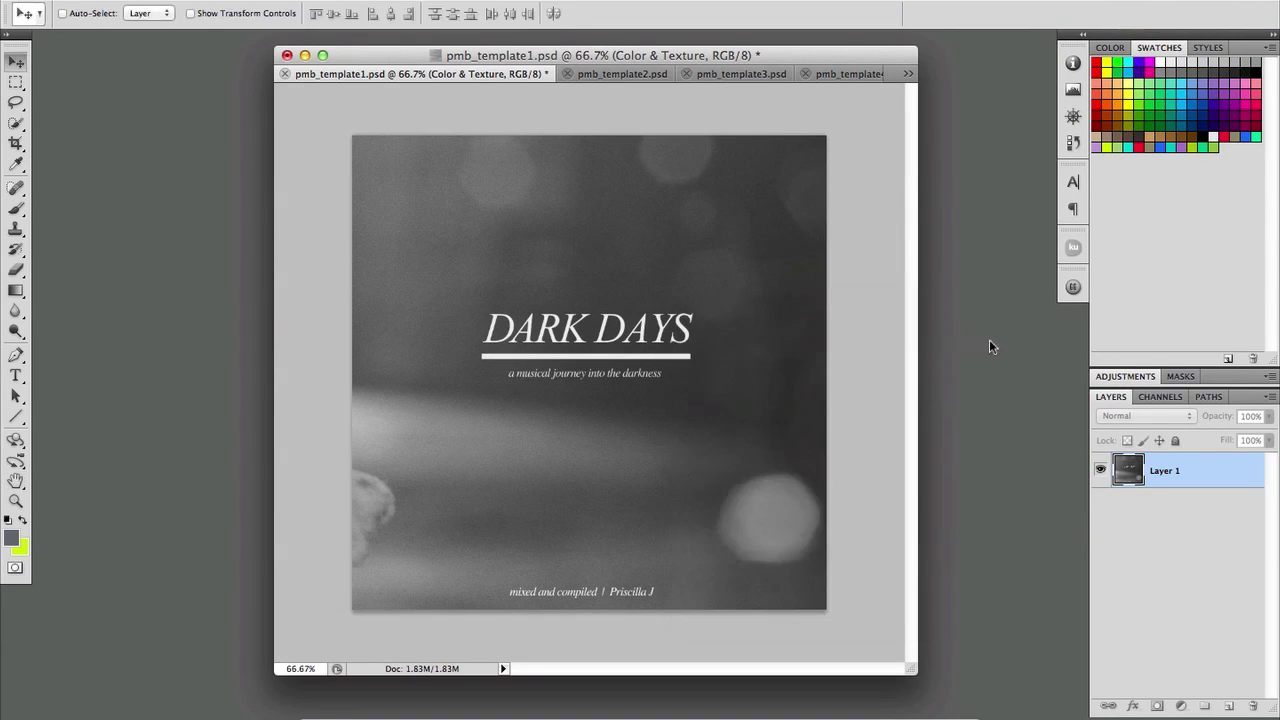
- Switch from Photoshop to iTunes and select the untagged priscilla_darkdays track
click(305, 55)
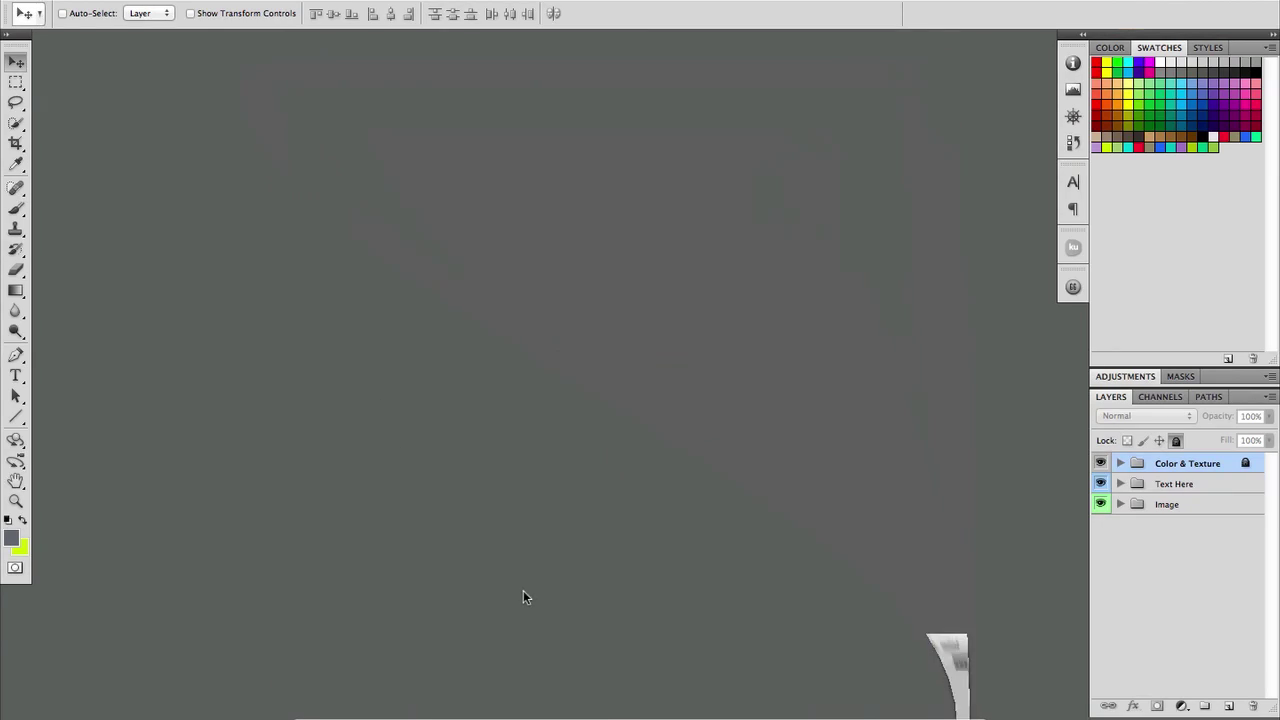
click(600, 715)
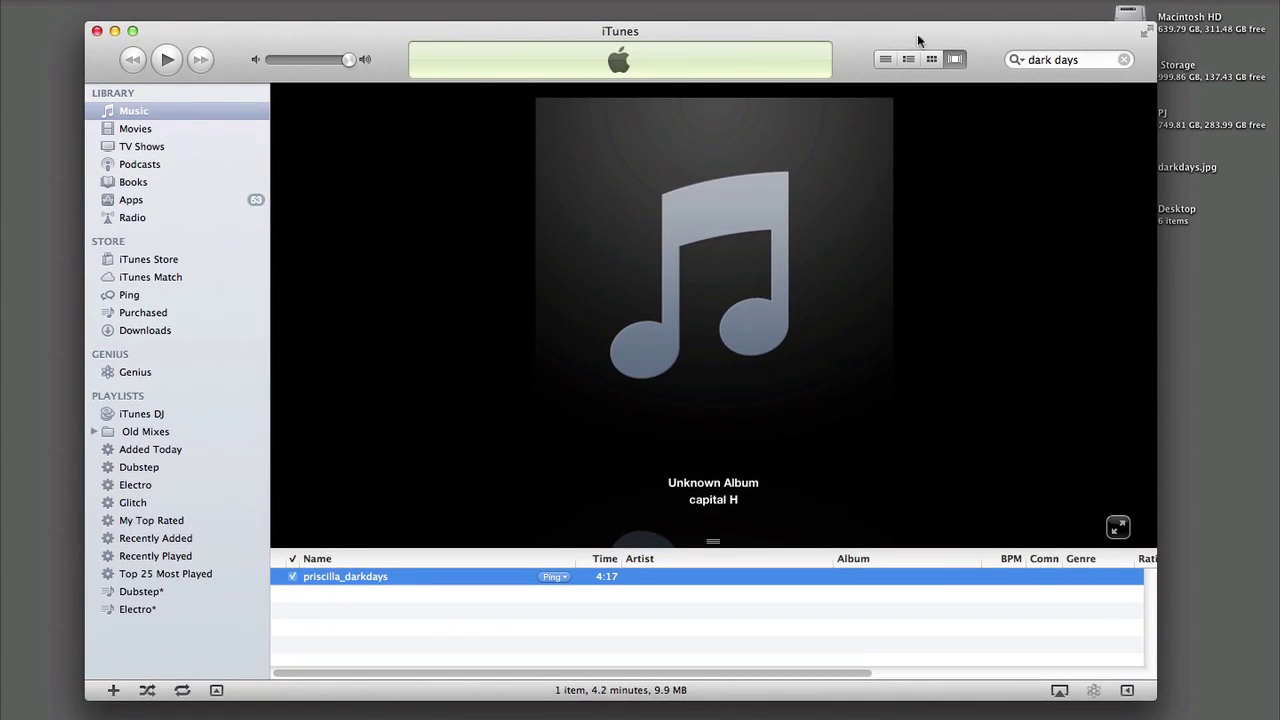
drag(917, 33, 860, 35)
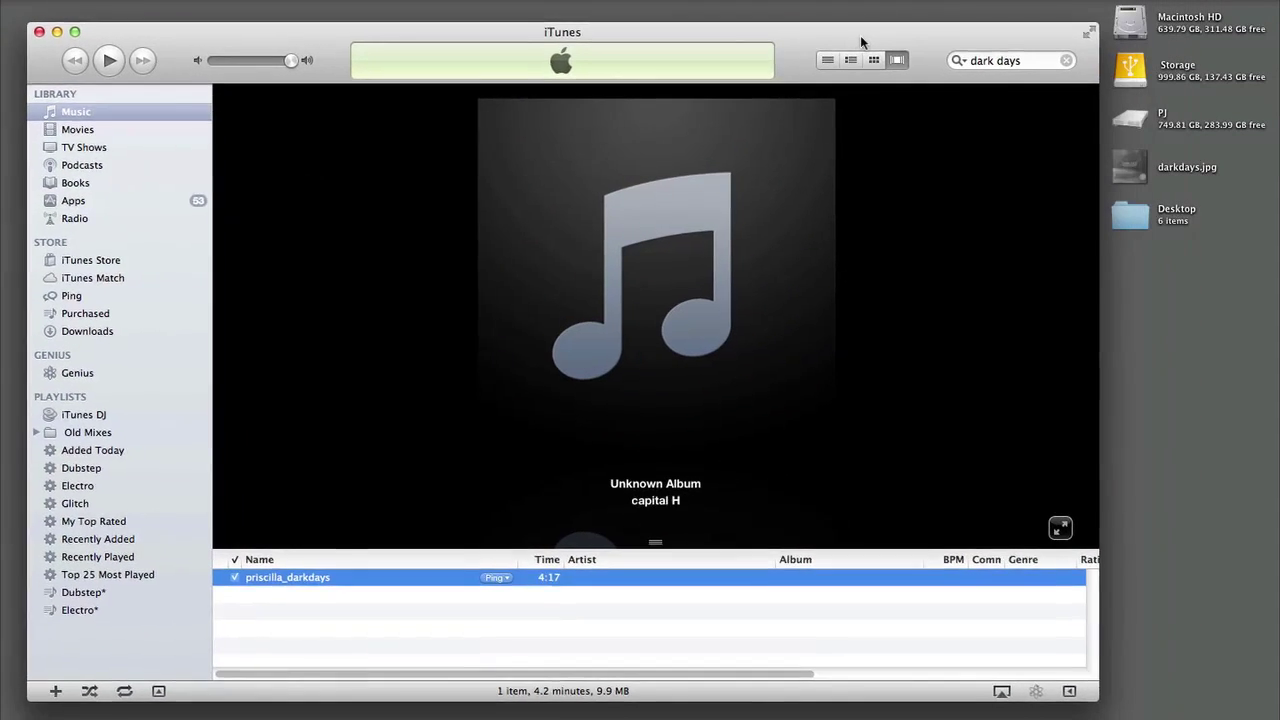
click(405, 602)
click(376, 582)
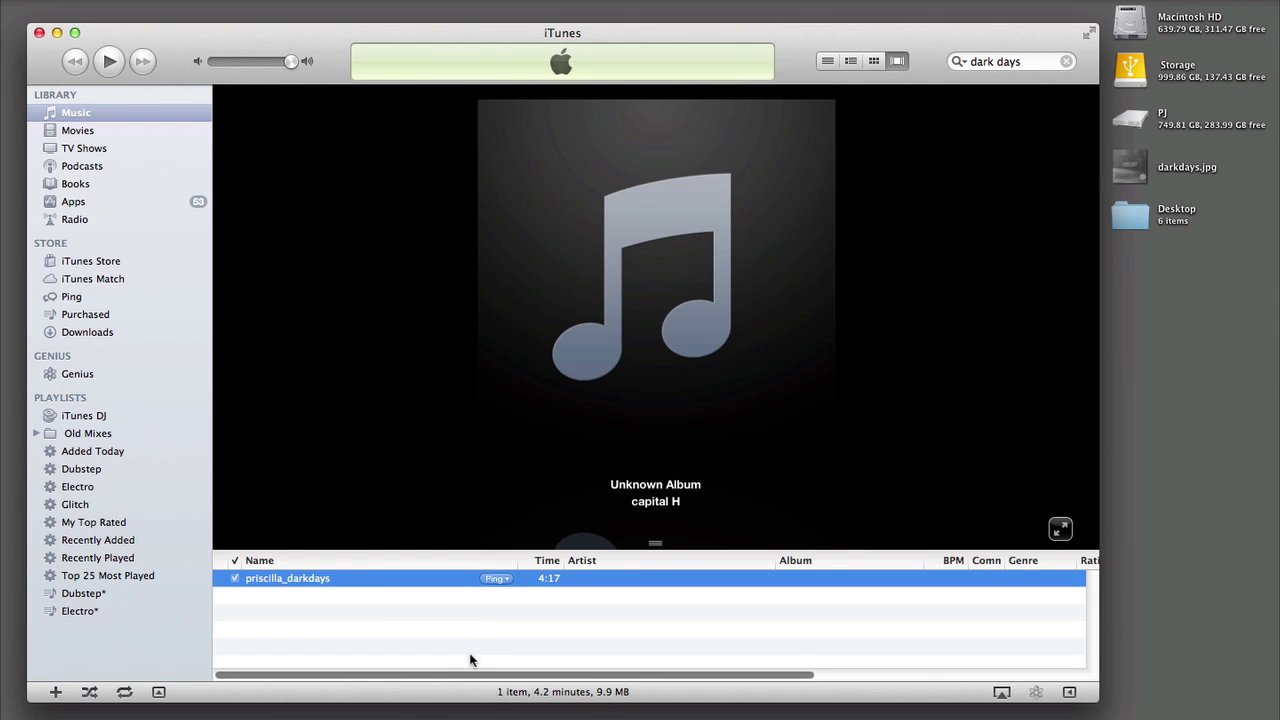
- Create an MP3 version of the priscilla_darkdays track
click(446, 668)
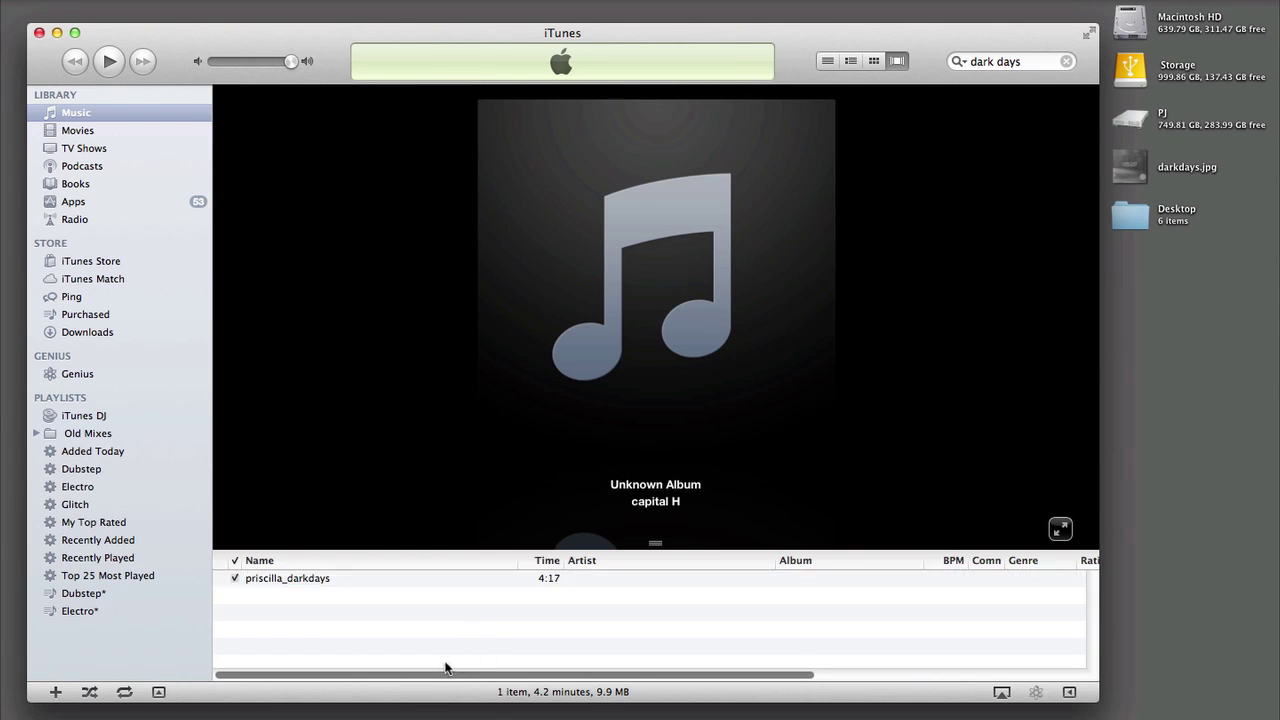
click(308, 579)
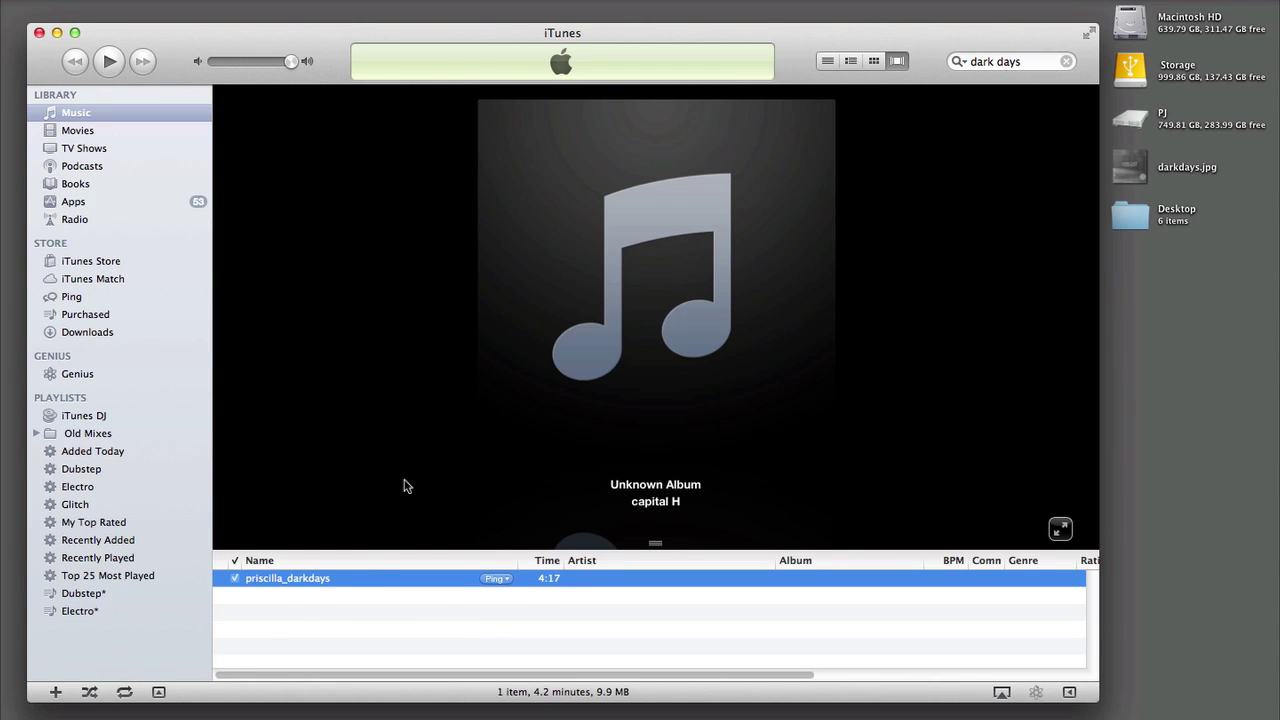
right_click(298, 583)
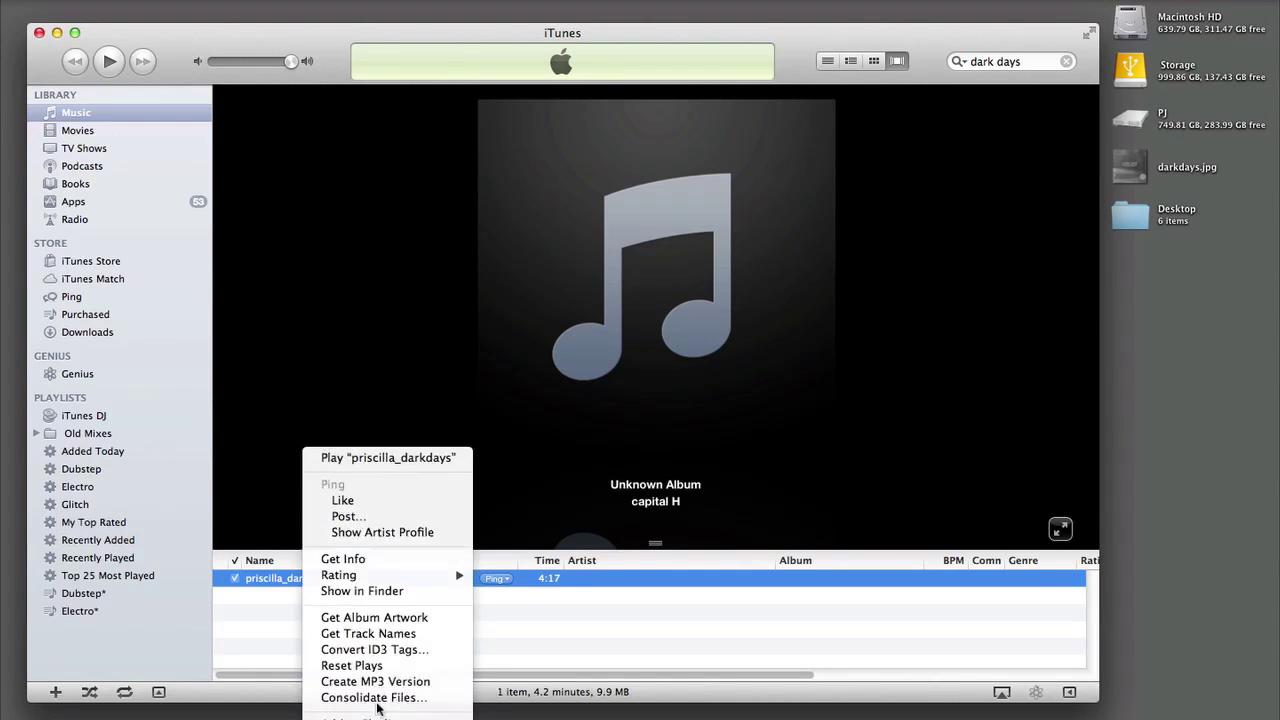
click(404, 662)
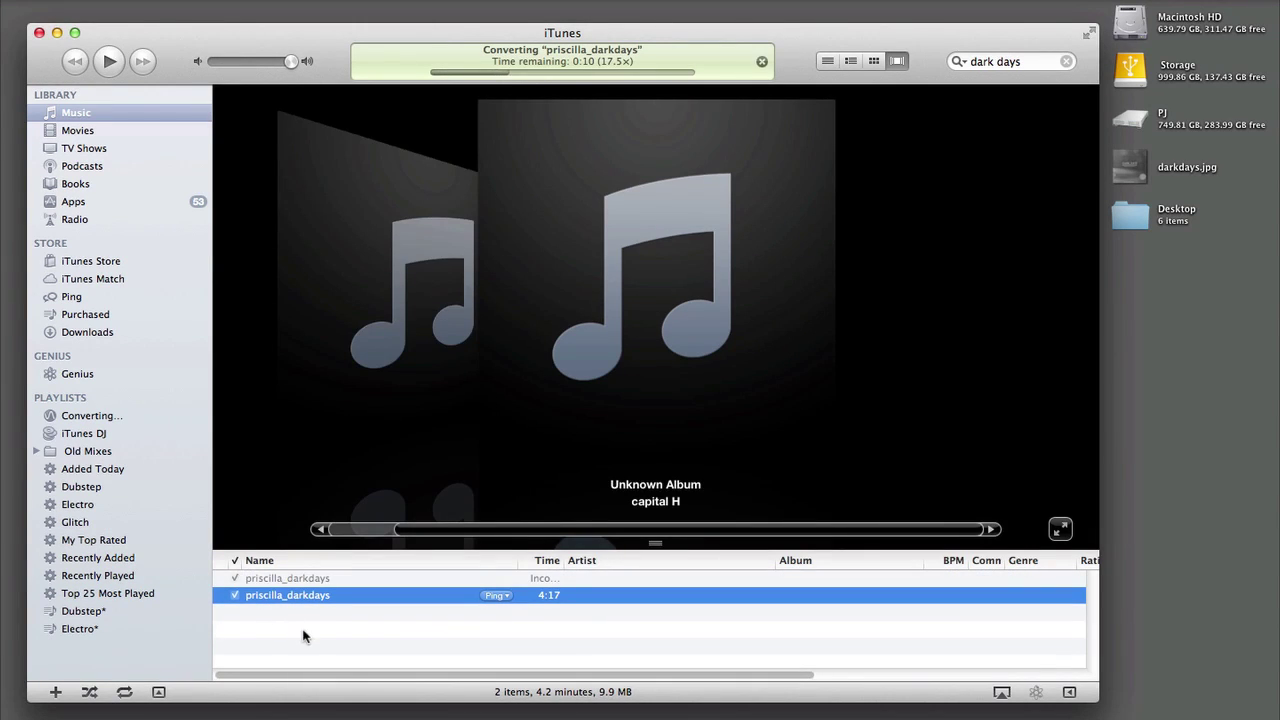
- Open Get Info for the priscilla_darkdays track to be tagged
click(274, 627)
click(287, 592)
key(super+i)
drag(619, 101, 646, 153)
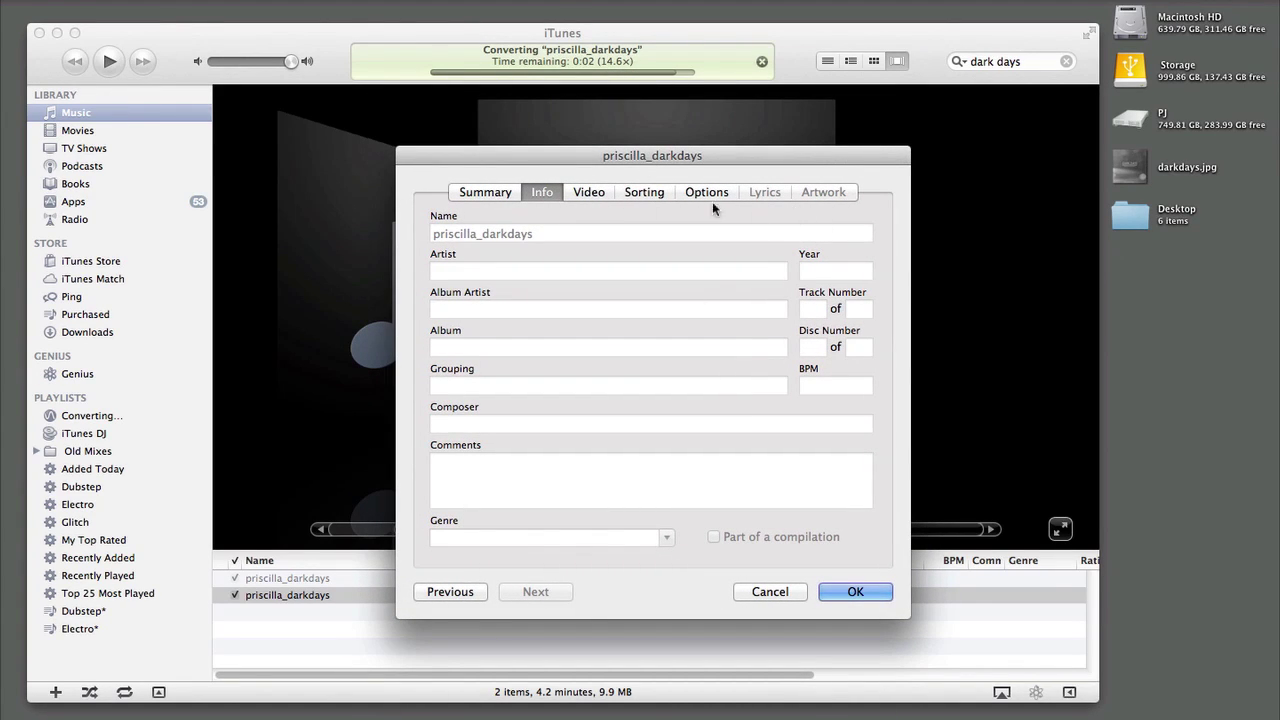
drag(814, 163, 775, 153)
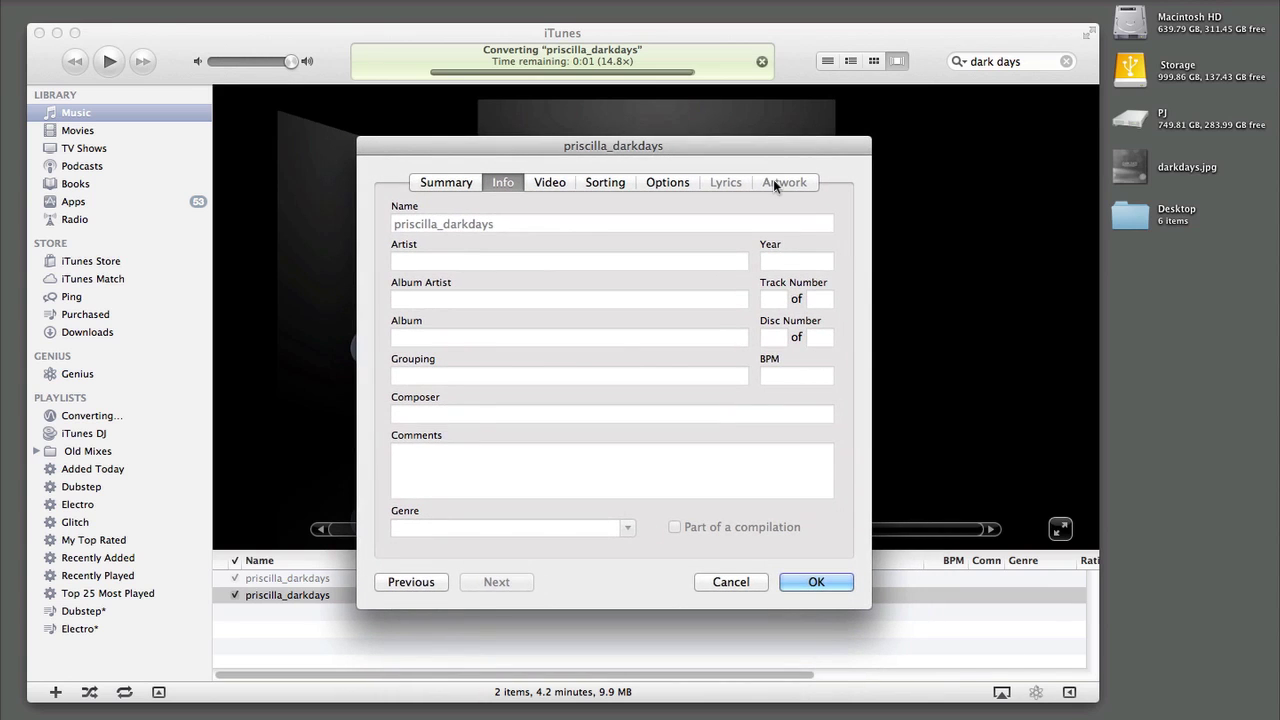
- Name the track 'DarkDays' and enter the artist's name
click(724, 581)
key(super+i)
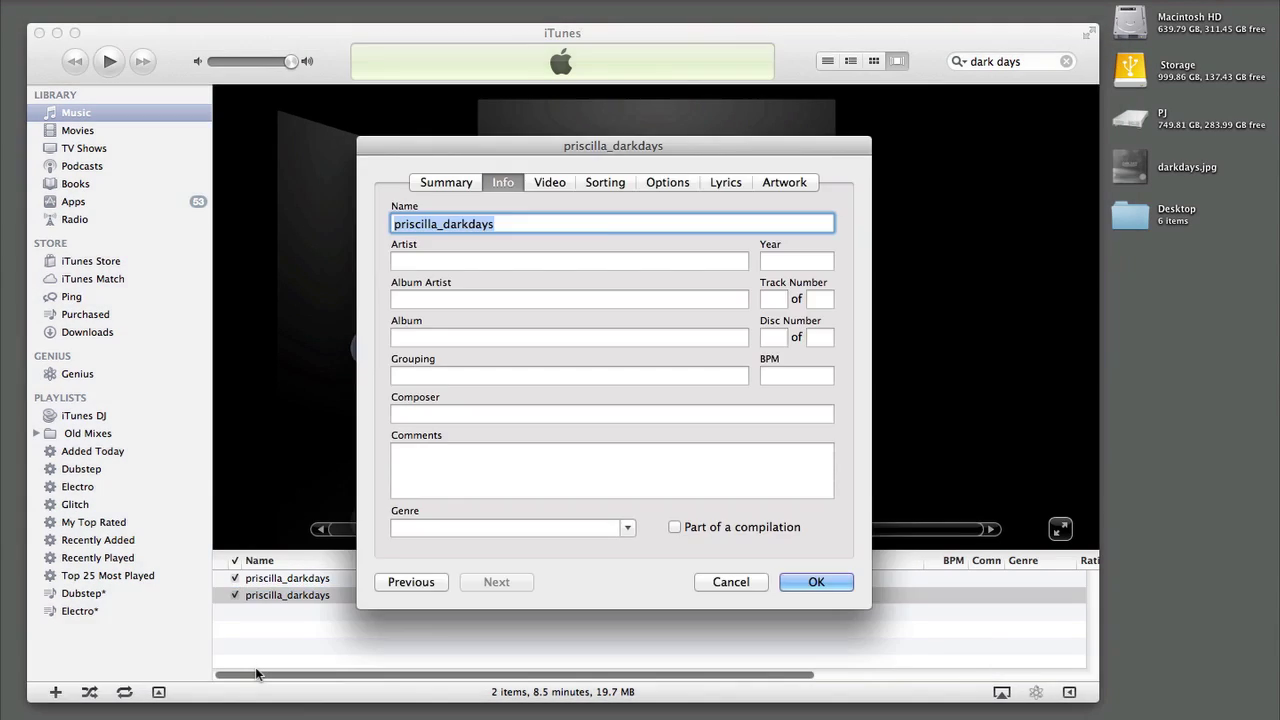
drag(581, 148, 577, 133)
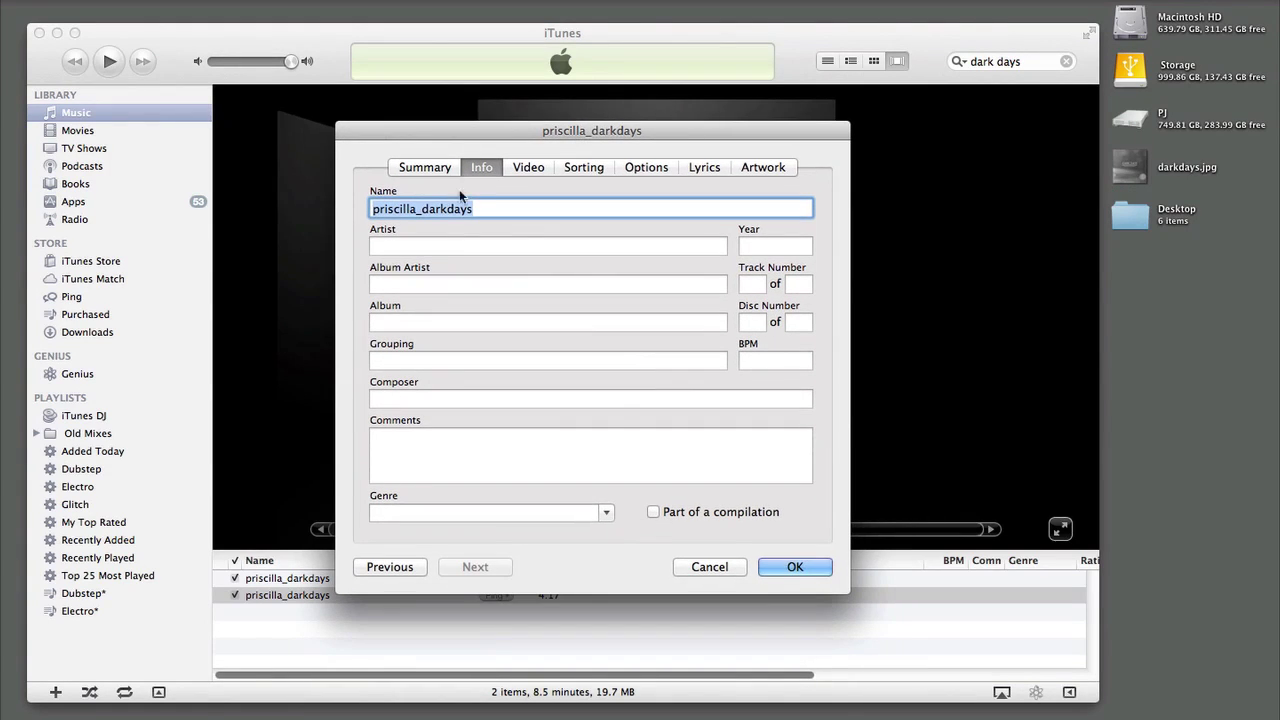
text(Pri)
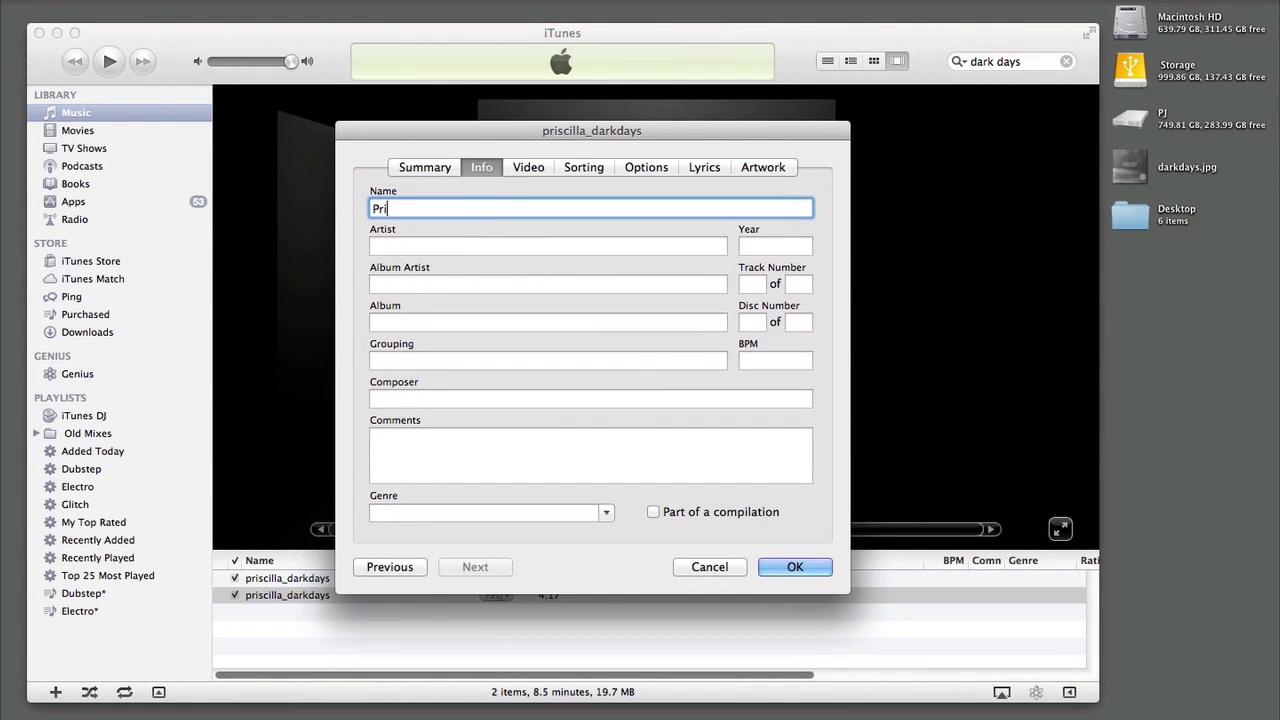
key(BackSpace)
key(BackSpace)
text(DarkDays)
key(Tab)
text(Apr)
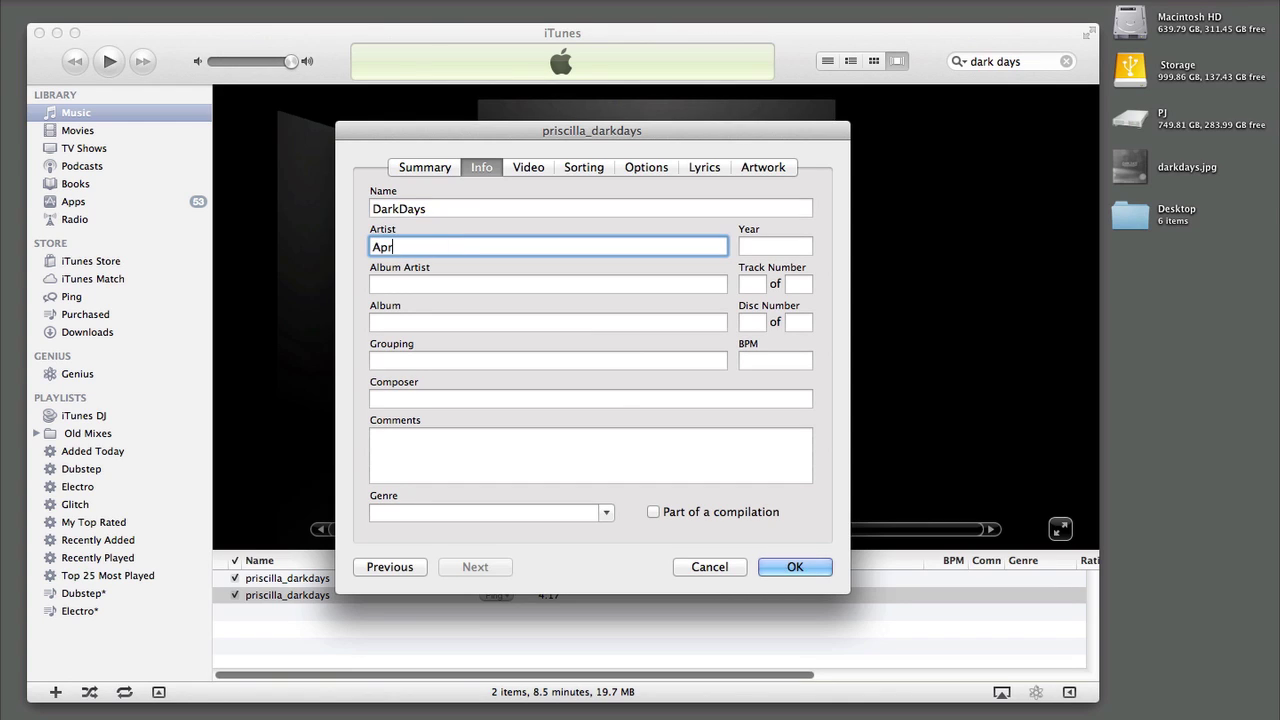
text(Prisci)
- Set the album to 'Mixtape Comp', correcting the doubled 'c' typo
click(775, 246)
key(Tab)
key(Tab)
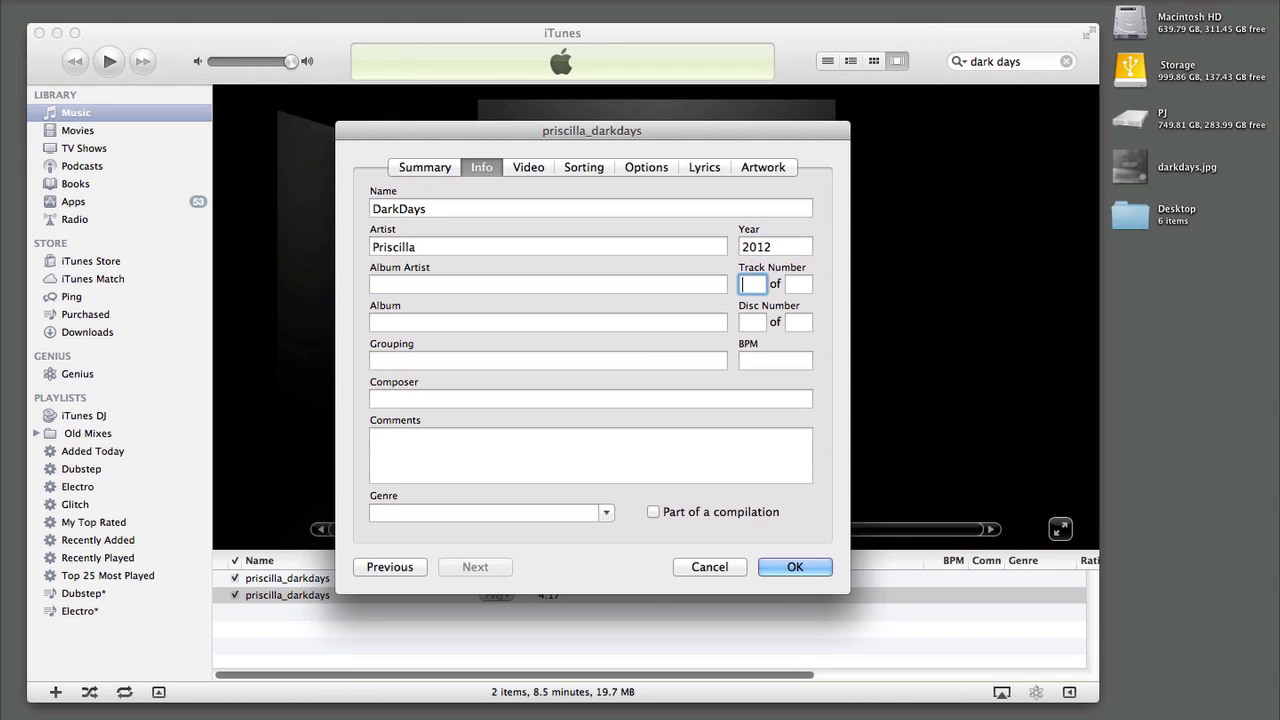
key(Tab)
key(Tab)
text(Mixtape C)
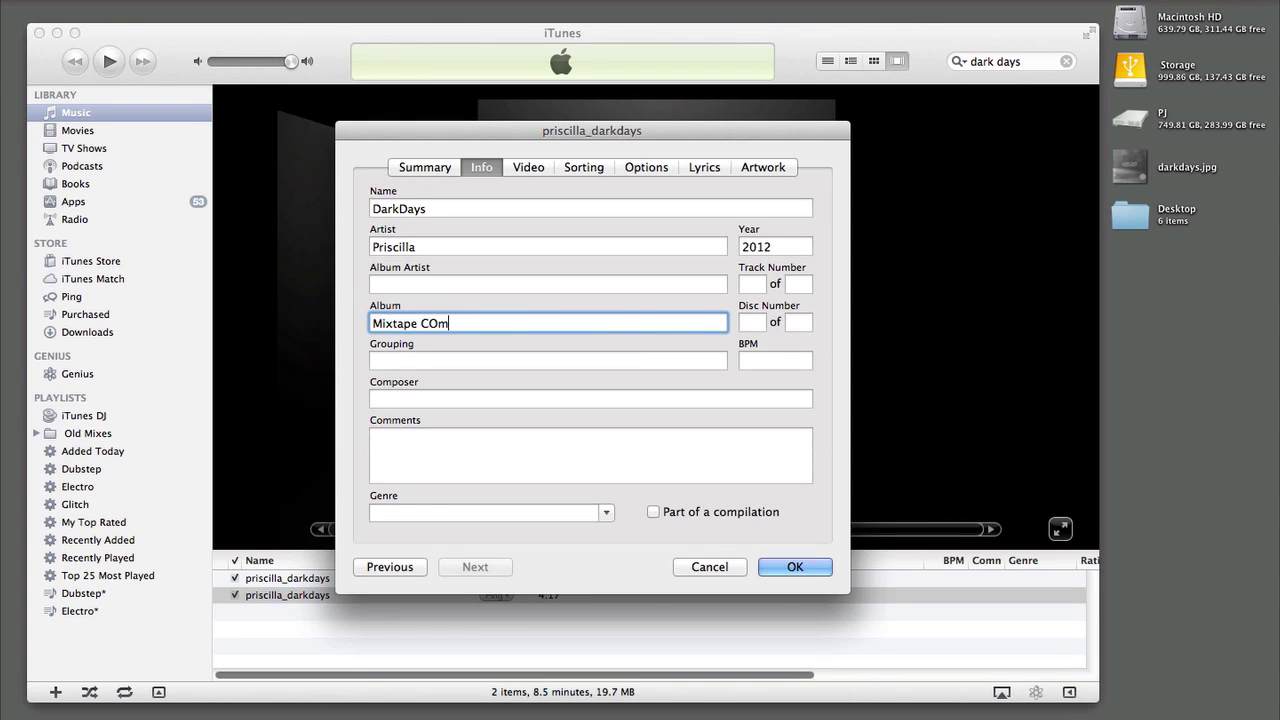
text(comp)
key(Tab)
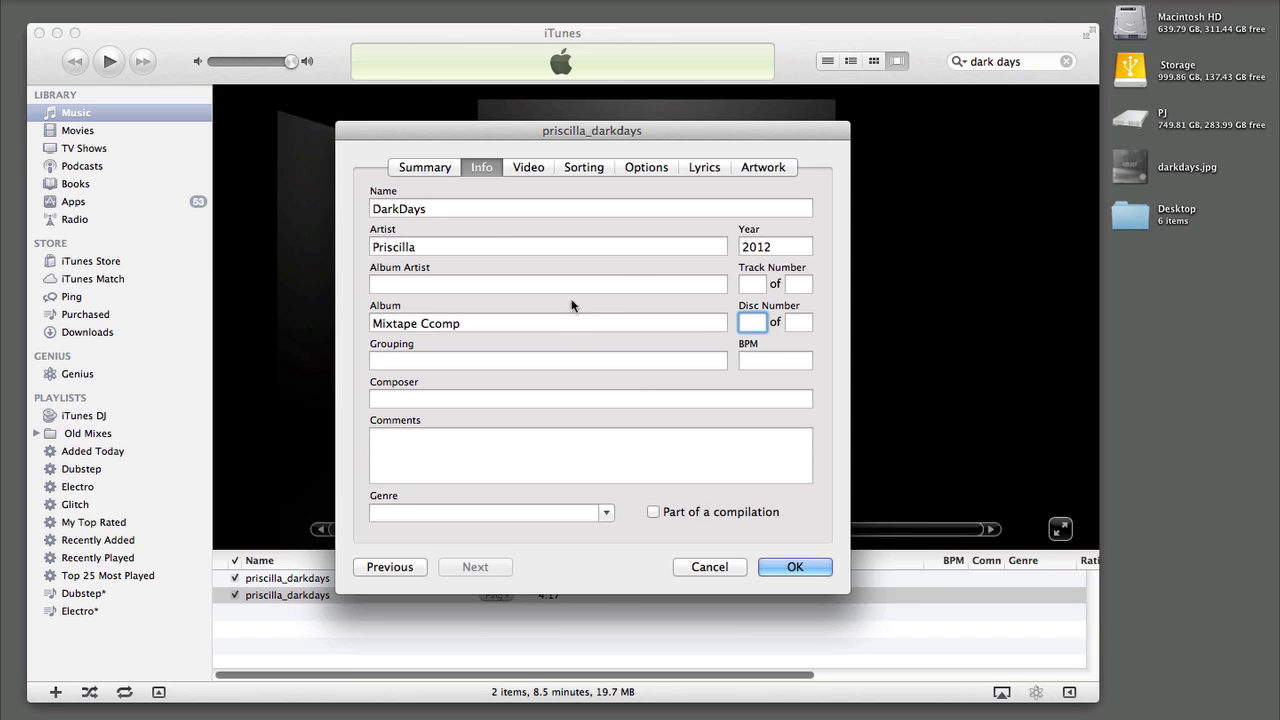
click(438, 322)
key(BackSpace)
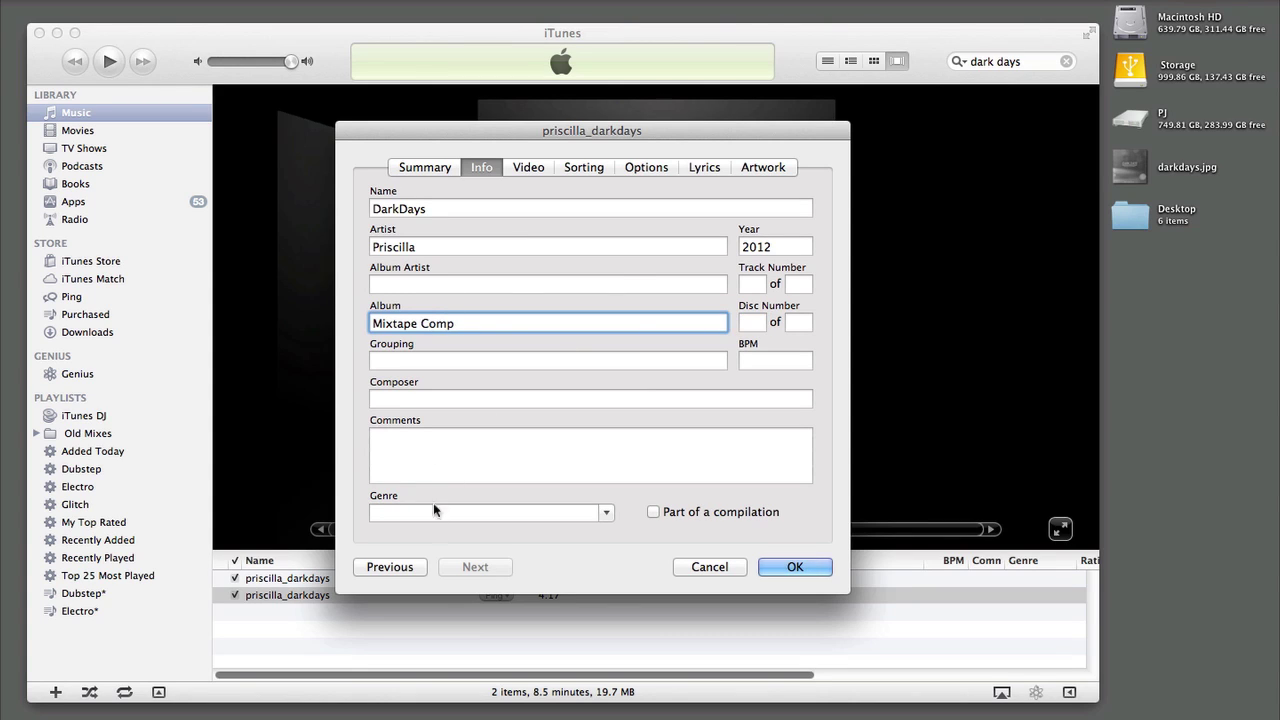
- Set the genre to 'Dubstep Mixtape' and add darkdays.jpg as the track's artwork
click(433, 511)
text(Dubstep Mix)
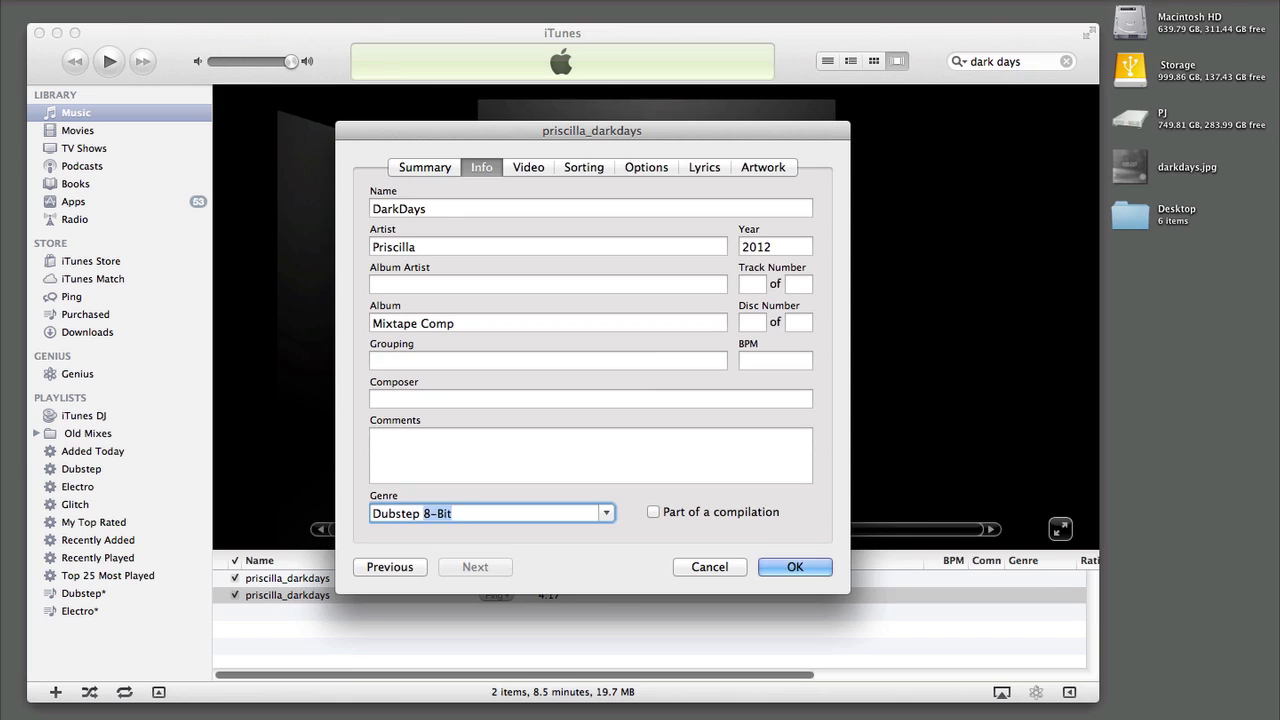
text(tape)
click(774, 170)
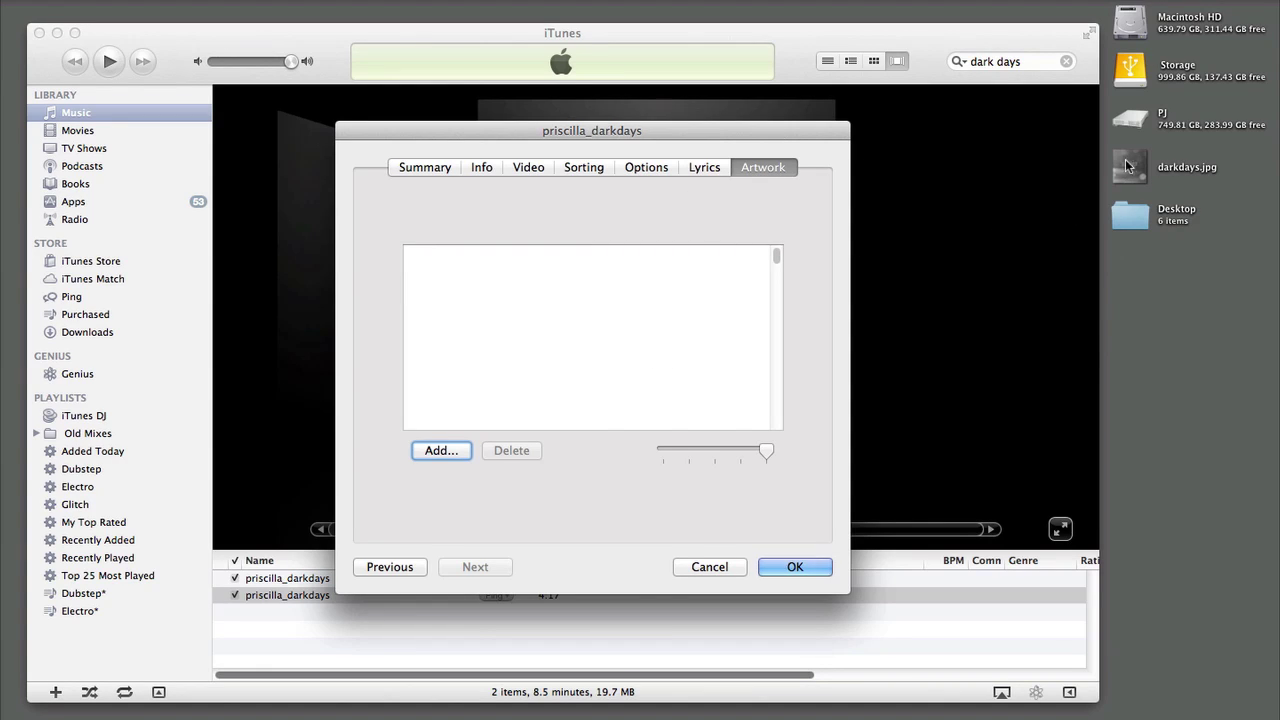
drag(1130, 166, 574, 347)
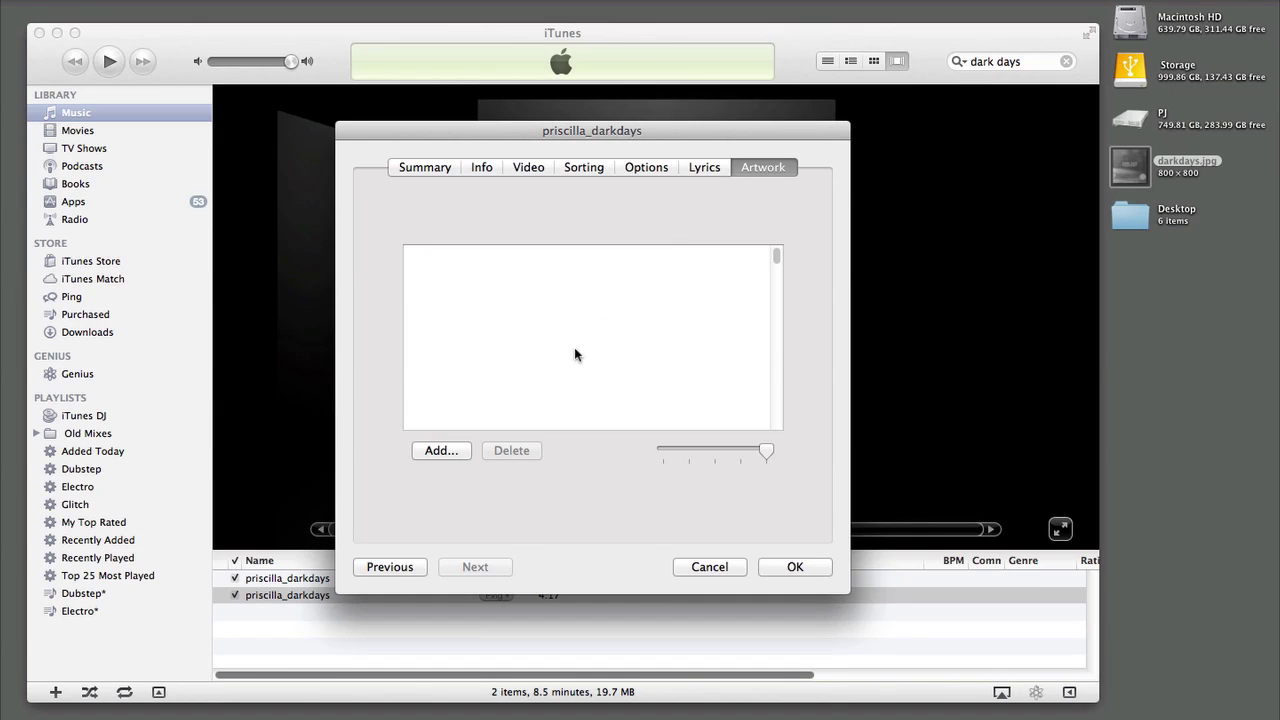
- Save the new tags and artwork, then centre the Dark Days cover in Cover Flow
click(792, 574)
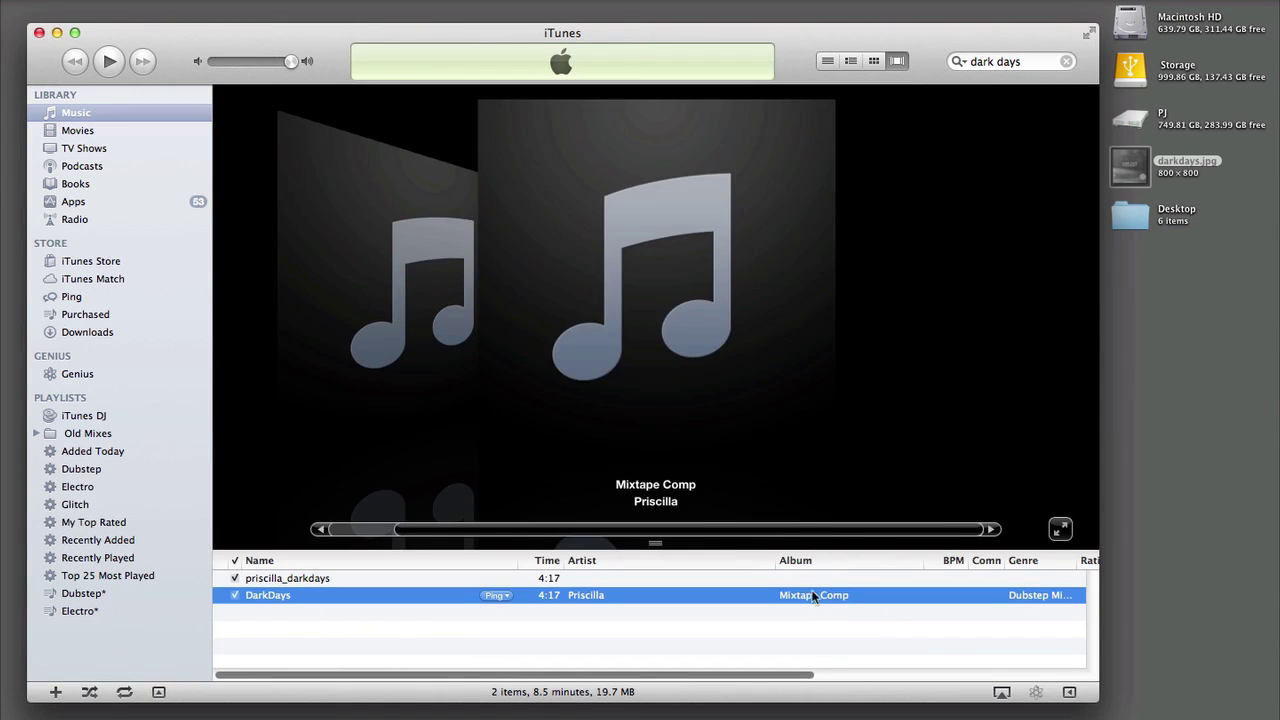
drag(657, 542, 656, 530)
drag(824, 78, 860, 90)
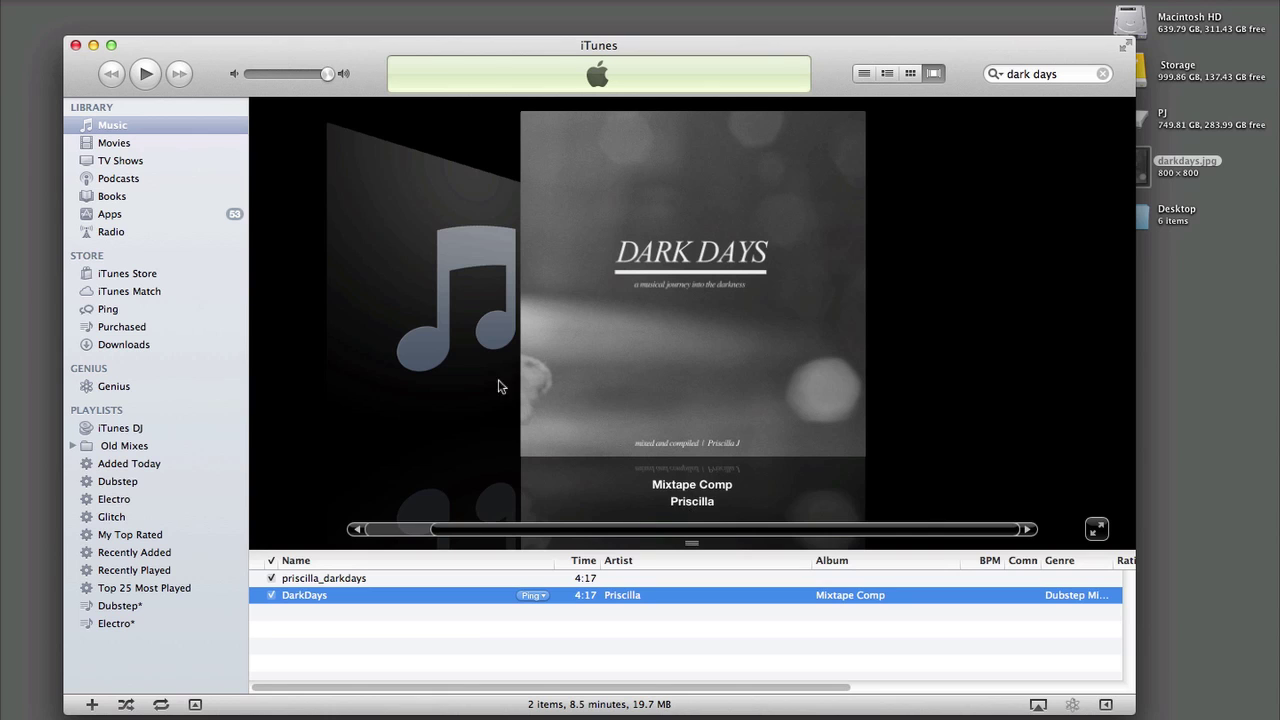
click(406, 356)
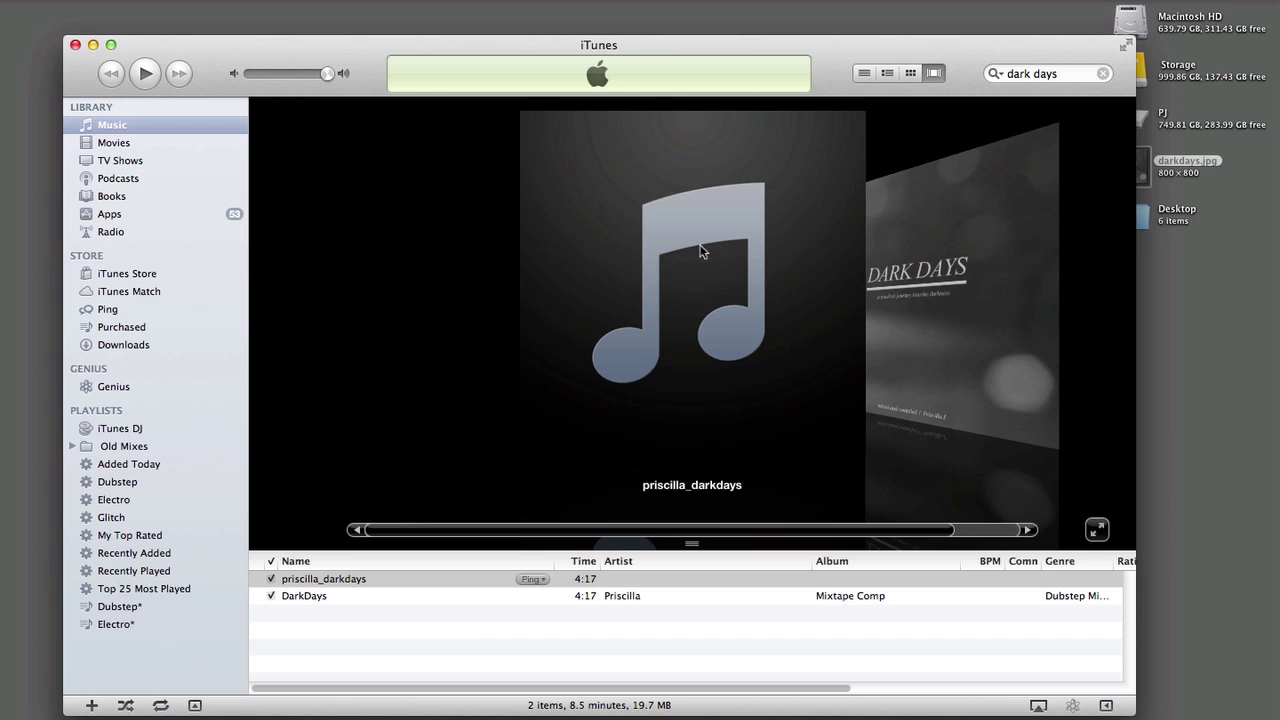
click(893, 277)
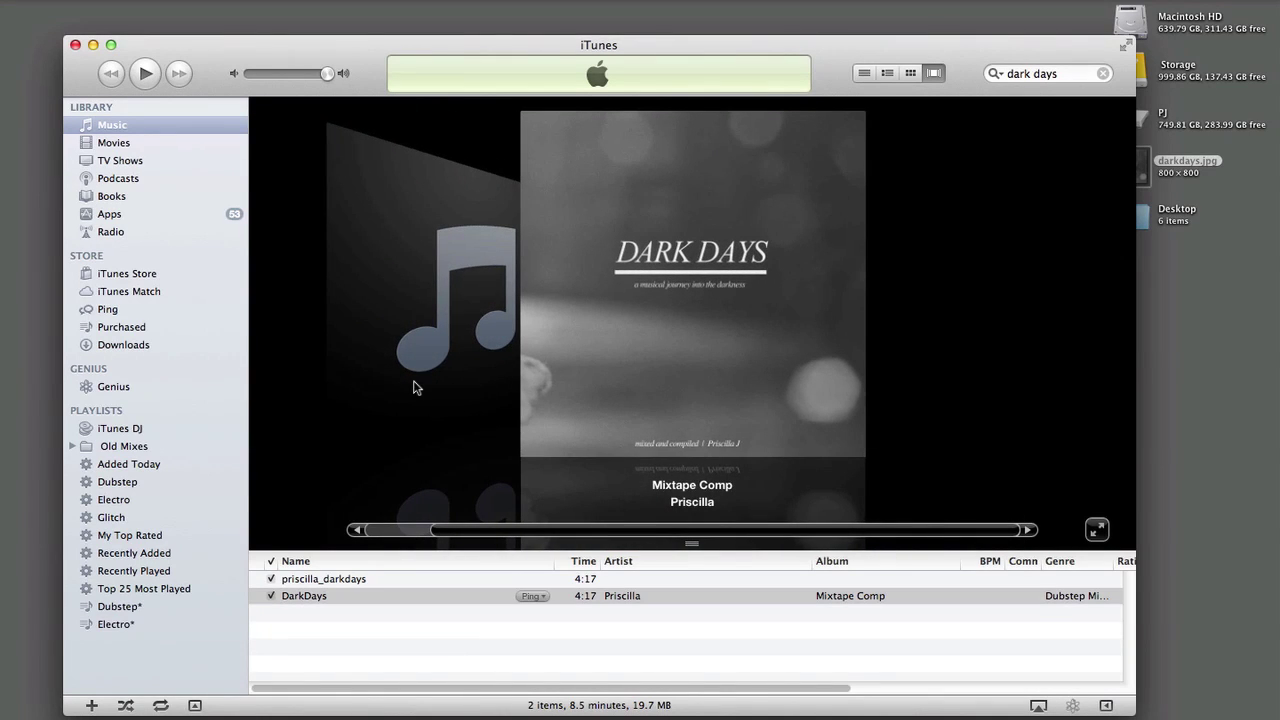